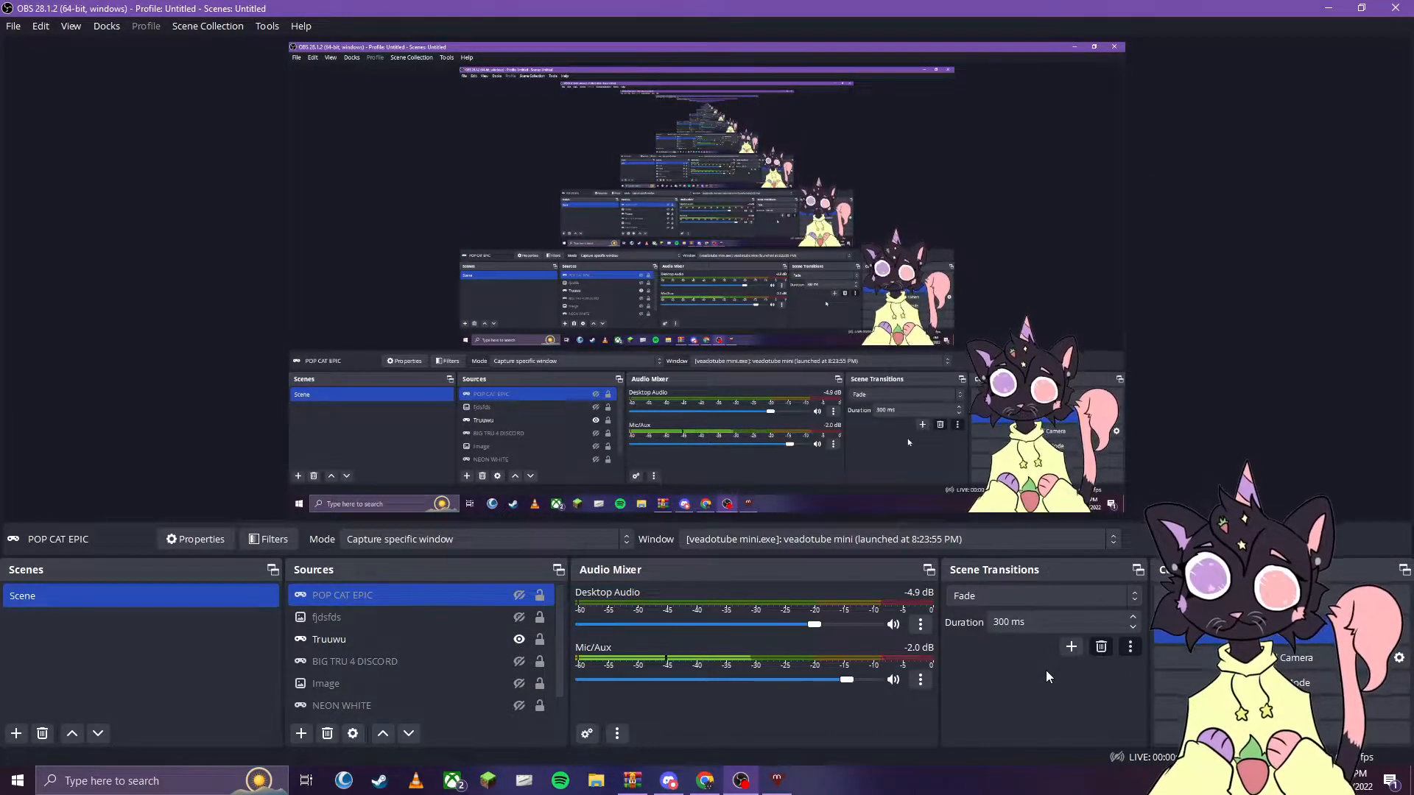
- Switch to Chrome, close the "streaming with OBS" help page, and bring up the veadotube mini page on itch.io with its address selected
{"action": "left_click", "coordinate": [703, 789]}
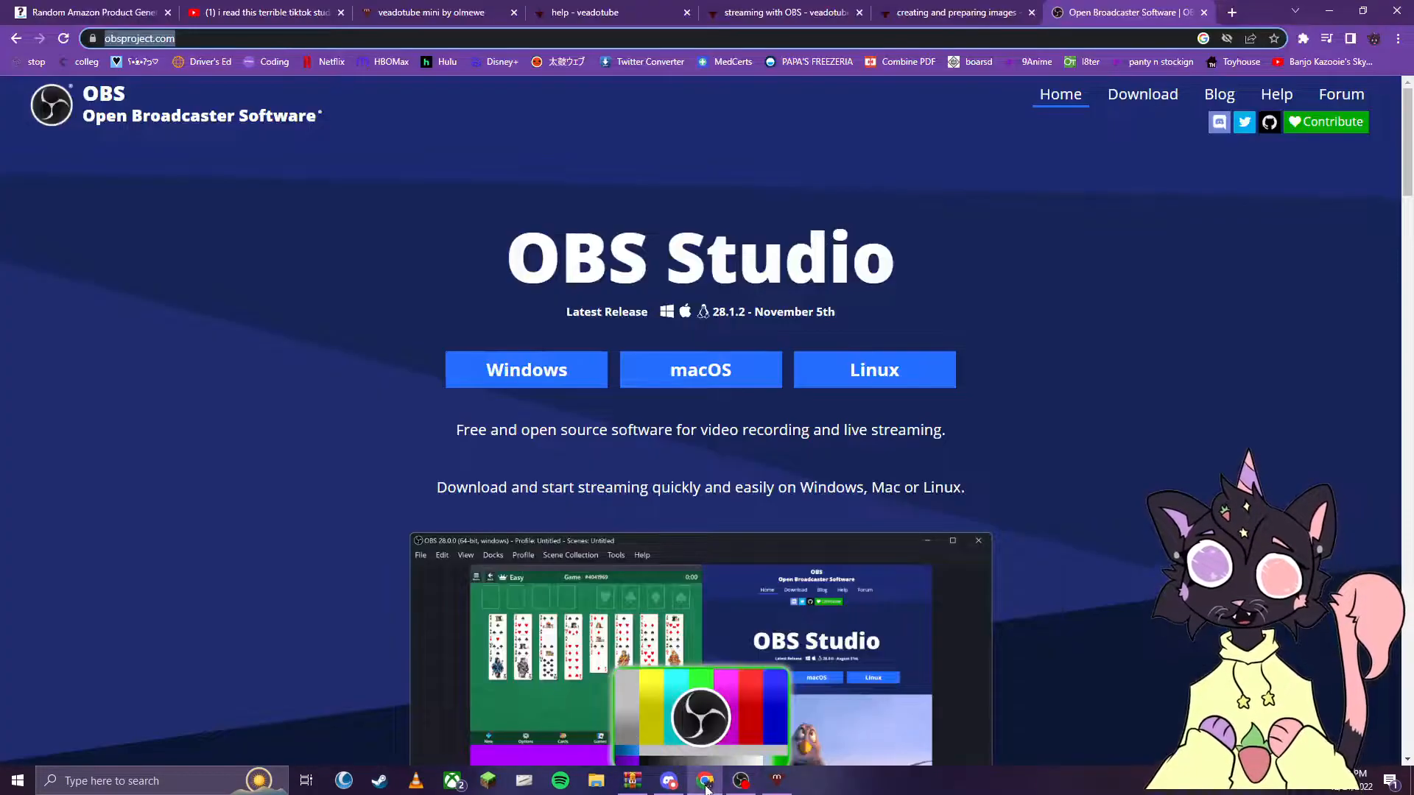
{"action": "left_click", "coordinate": [720, 8]}
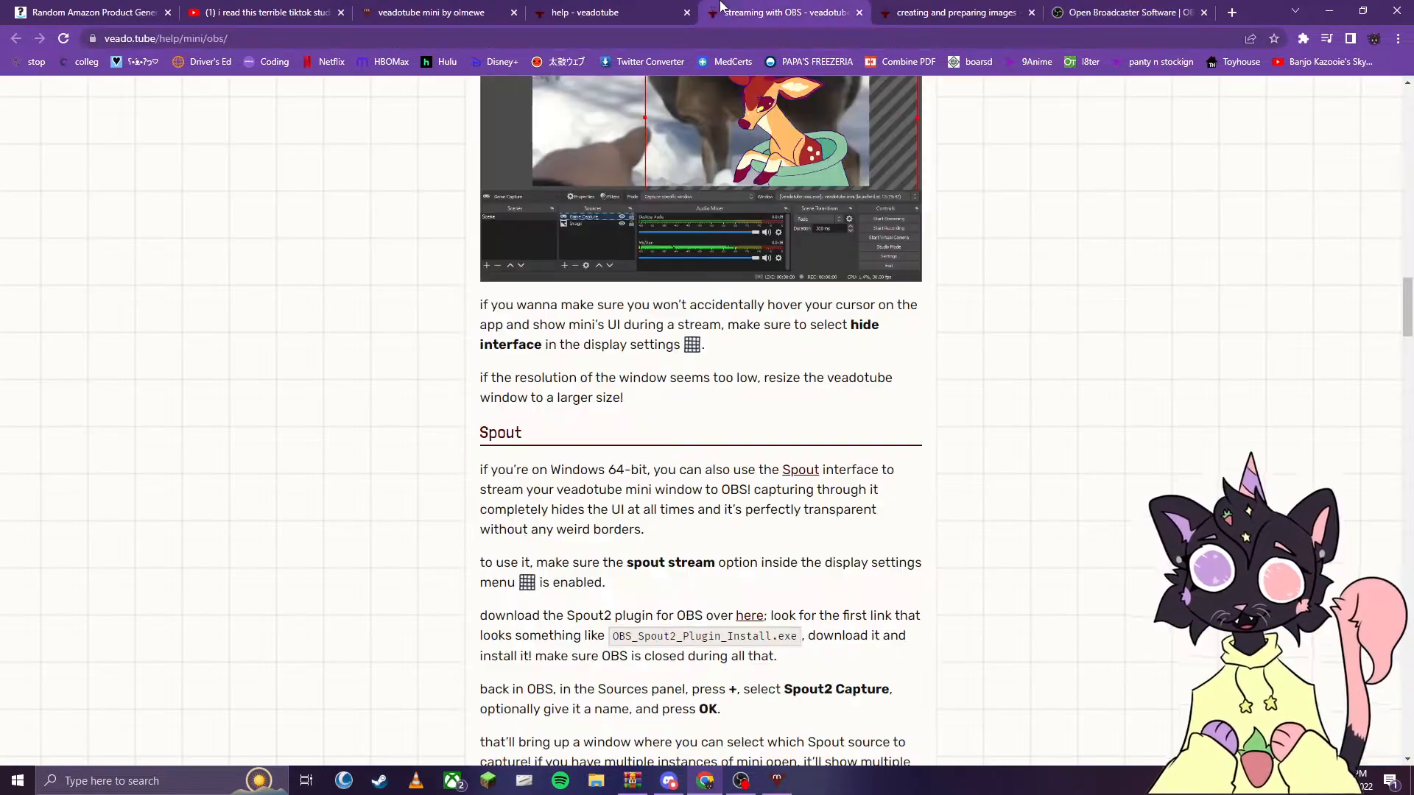
{"action": "left_click", "coordinate": [859, 15]}
{"action": "left_click", "coordinate": [585, 12]}
{"action": "left_click", "coordinate": [430, 13]}
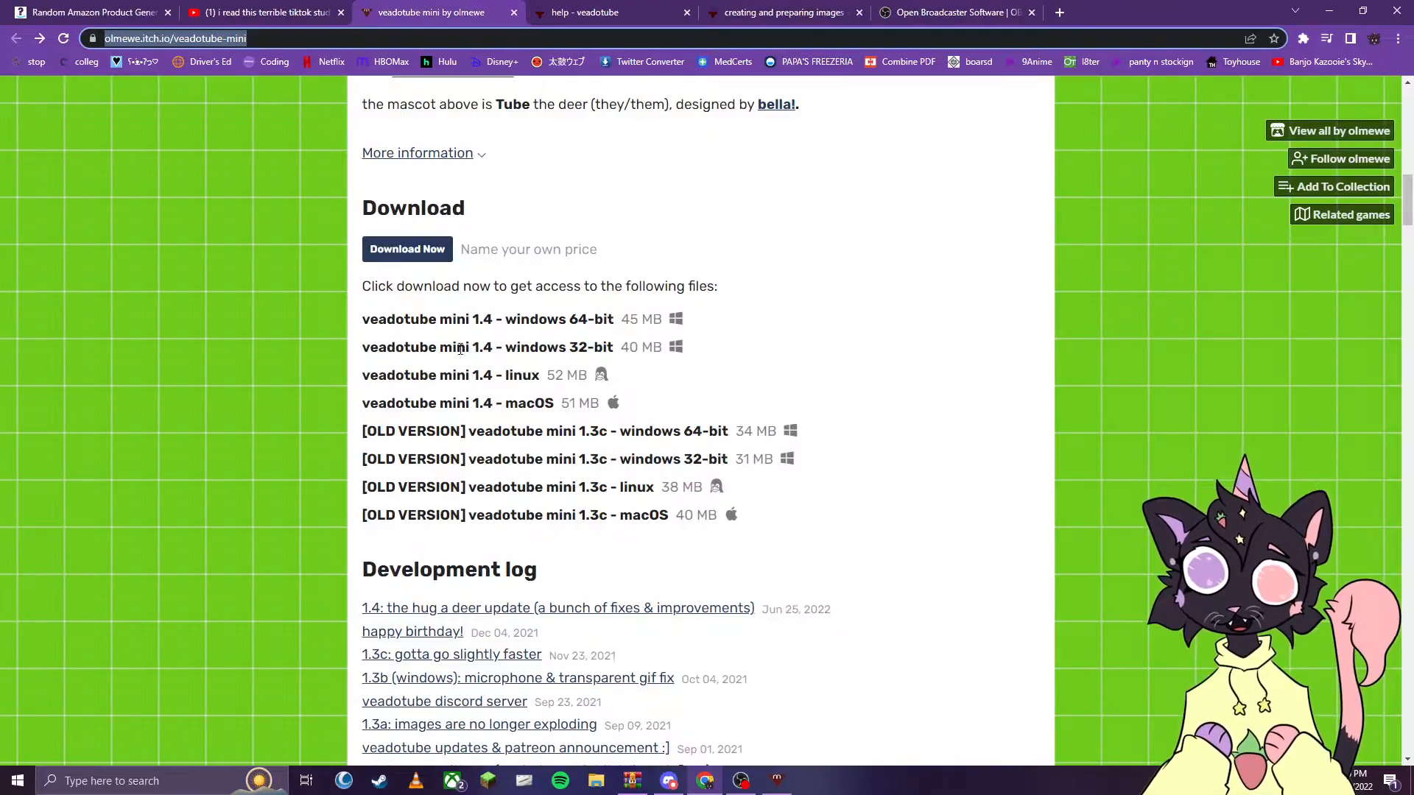
{"action": "left_click", "coordinate": [449, 168]}
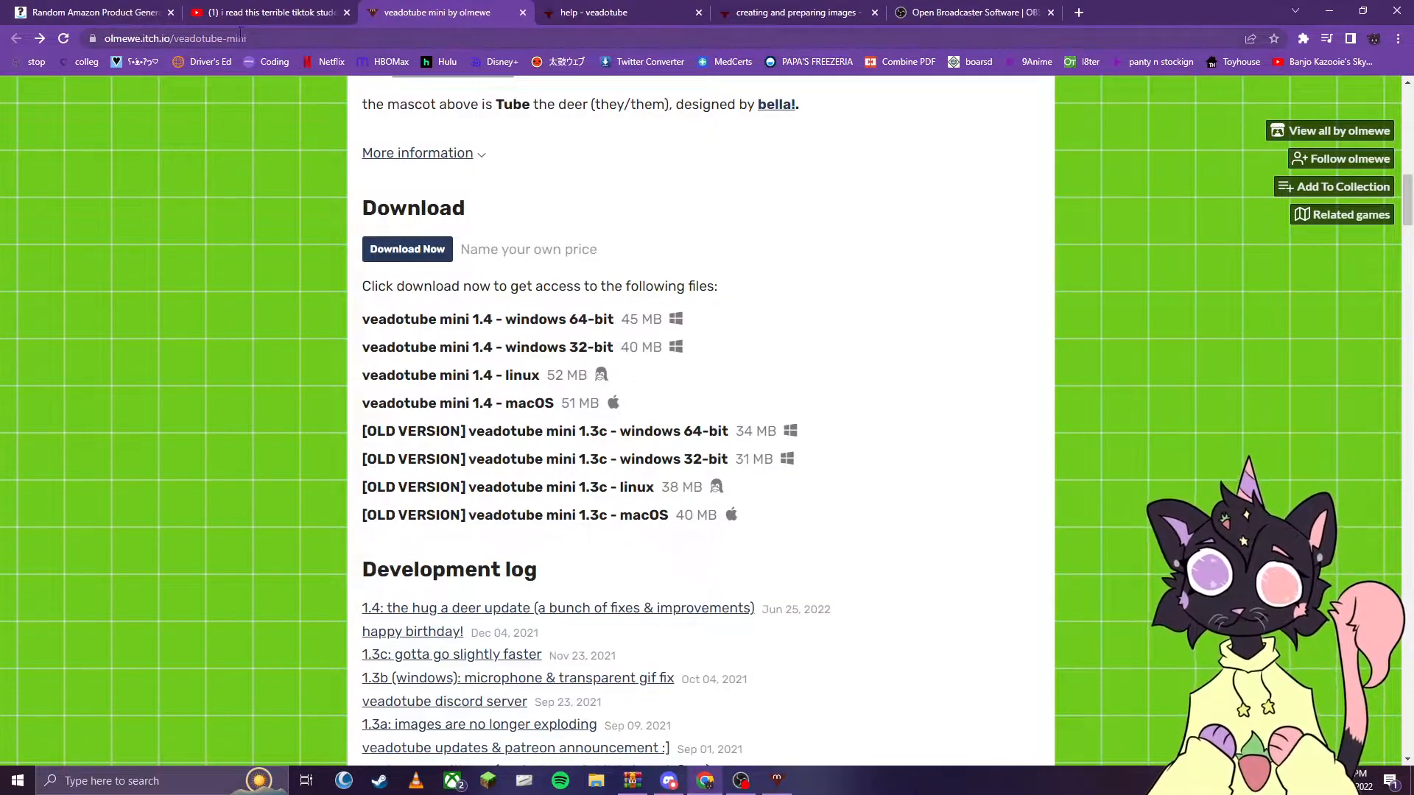
{"action": "left_click", "coordinate": [266, 38]}
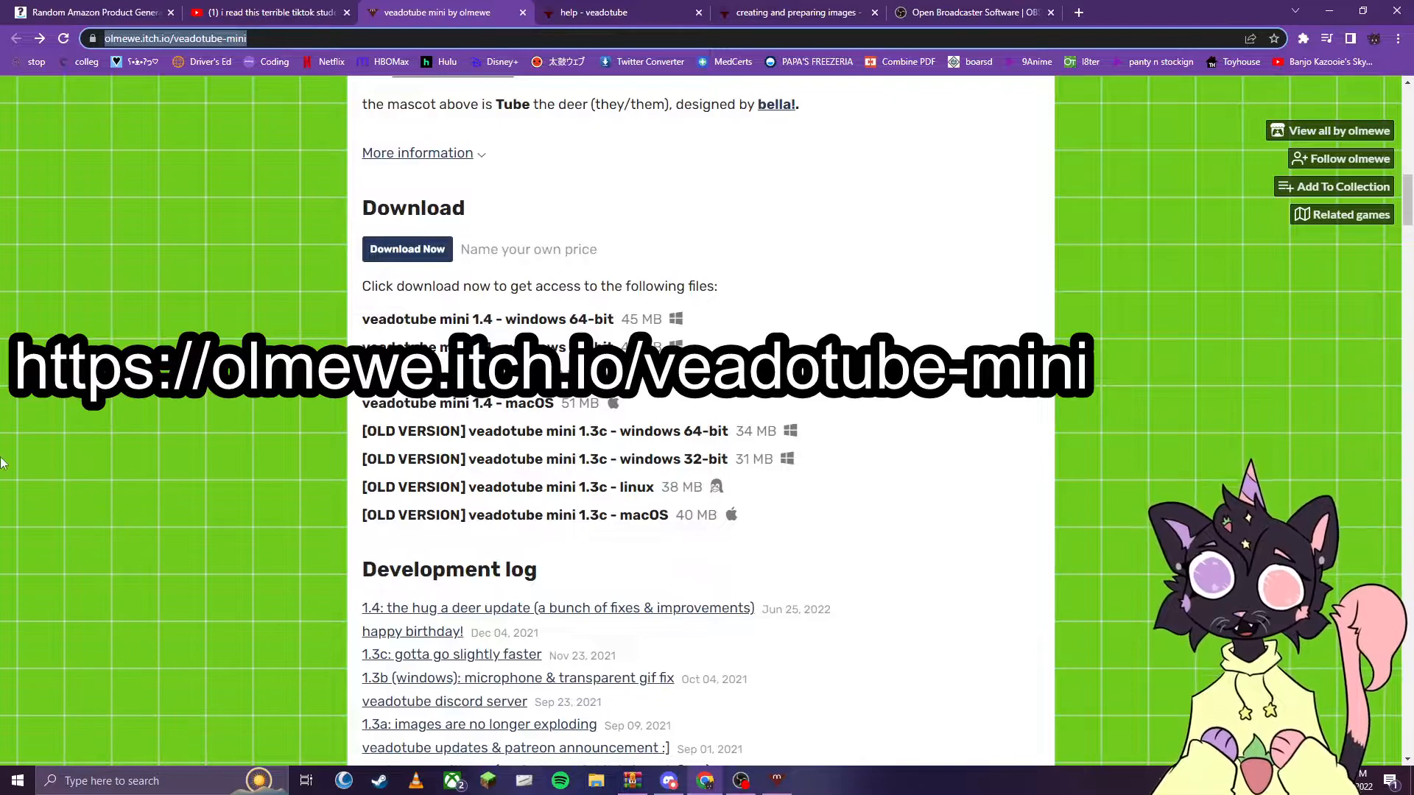
- Review the veadotube mini page's feature descriptions and its list of download files, highlighting the windows 64-bit version
{"action": "left_click", "coordinate": [852, 298]}
{"action": "scroll", "coordinate": [826, 375], "scroll_direction": "up", "scroll_amount": 15}
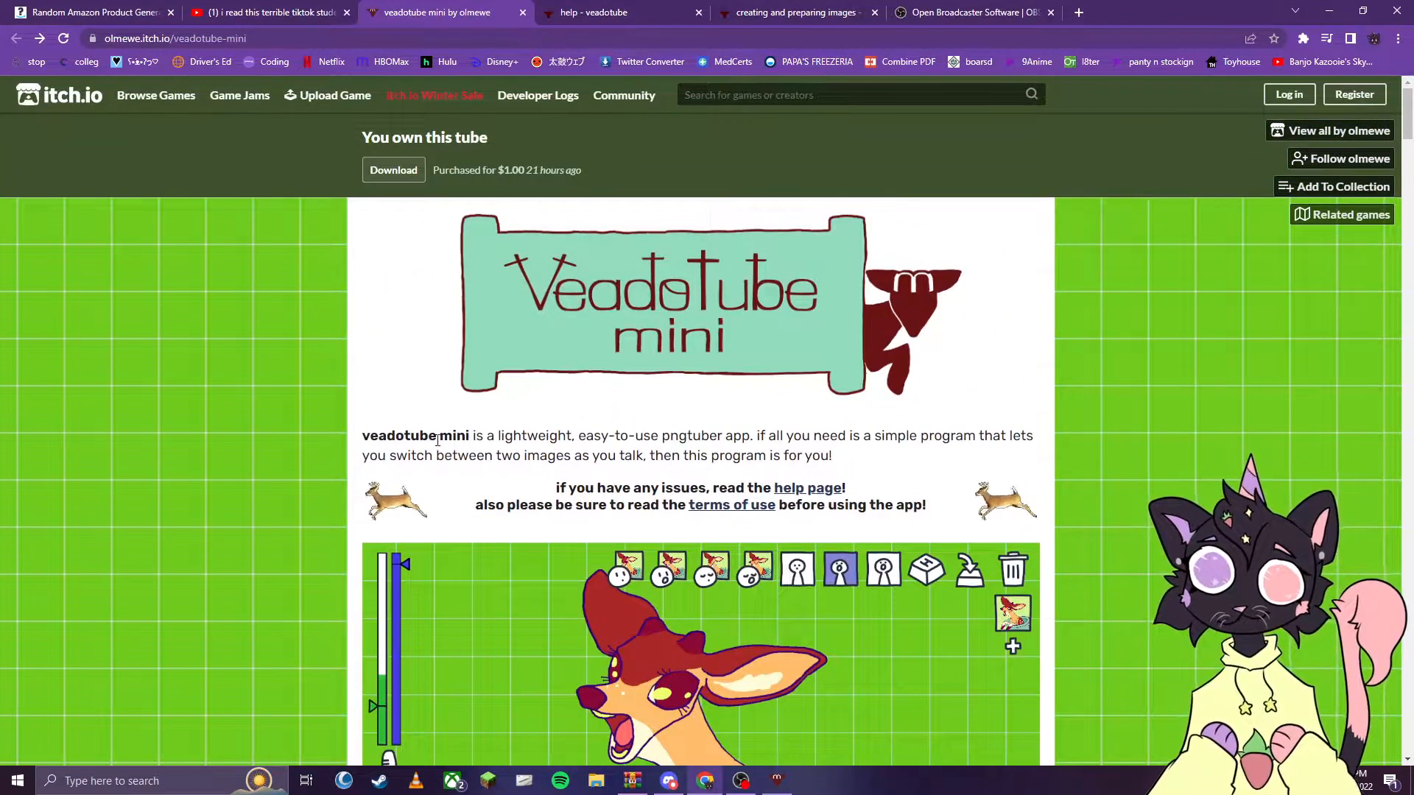
{"action": "scroll", "coordinate": [440, 441], "scroll_direction": "down", "scroll_amount": 5}
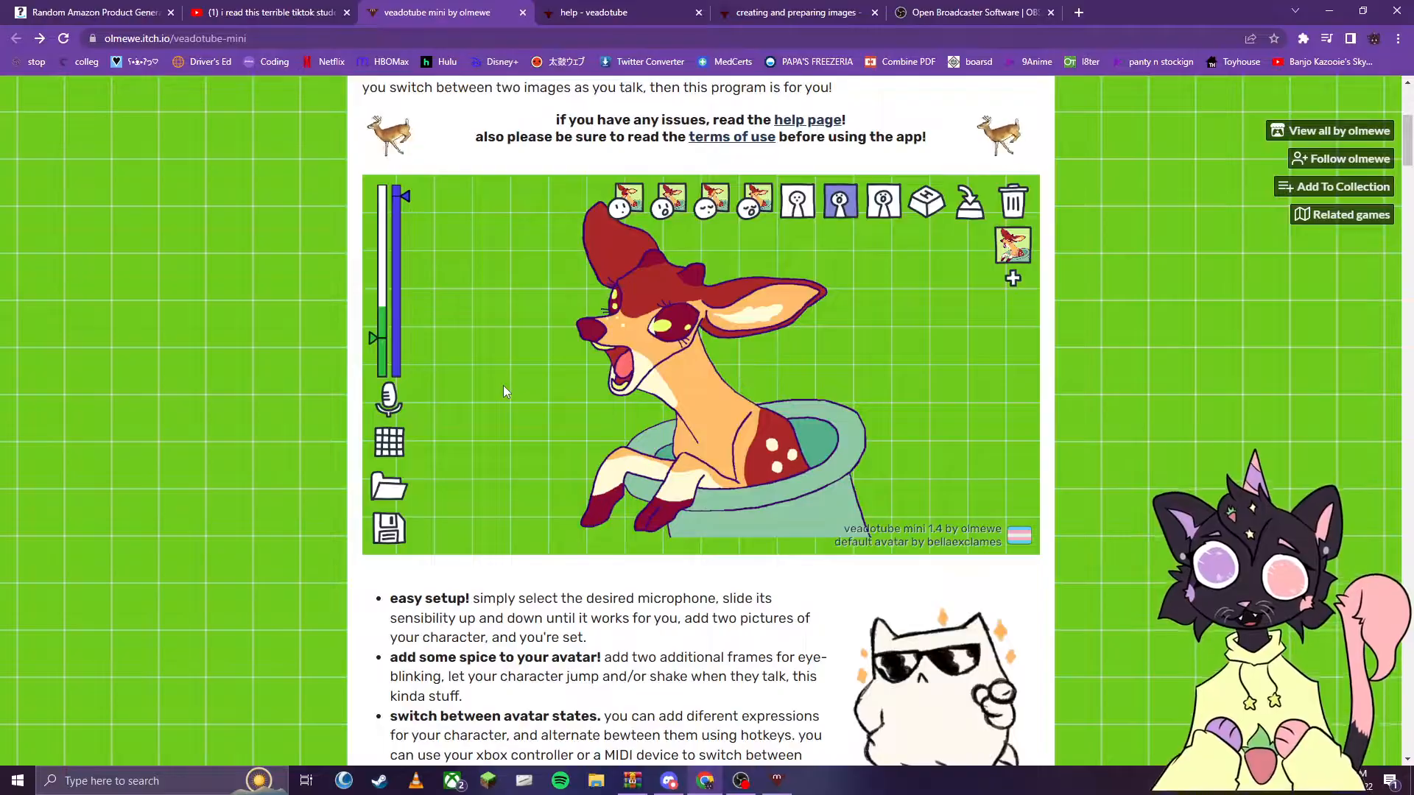
{"action": "scroll", "coordinate": [505, 400], "scroll_direction": "down", "scroll_amount": 5}
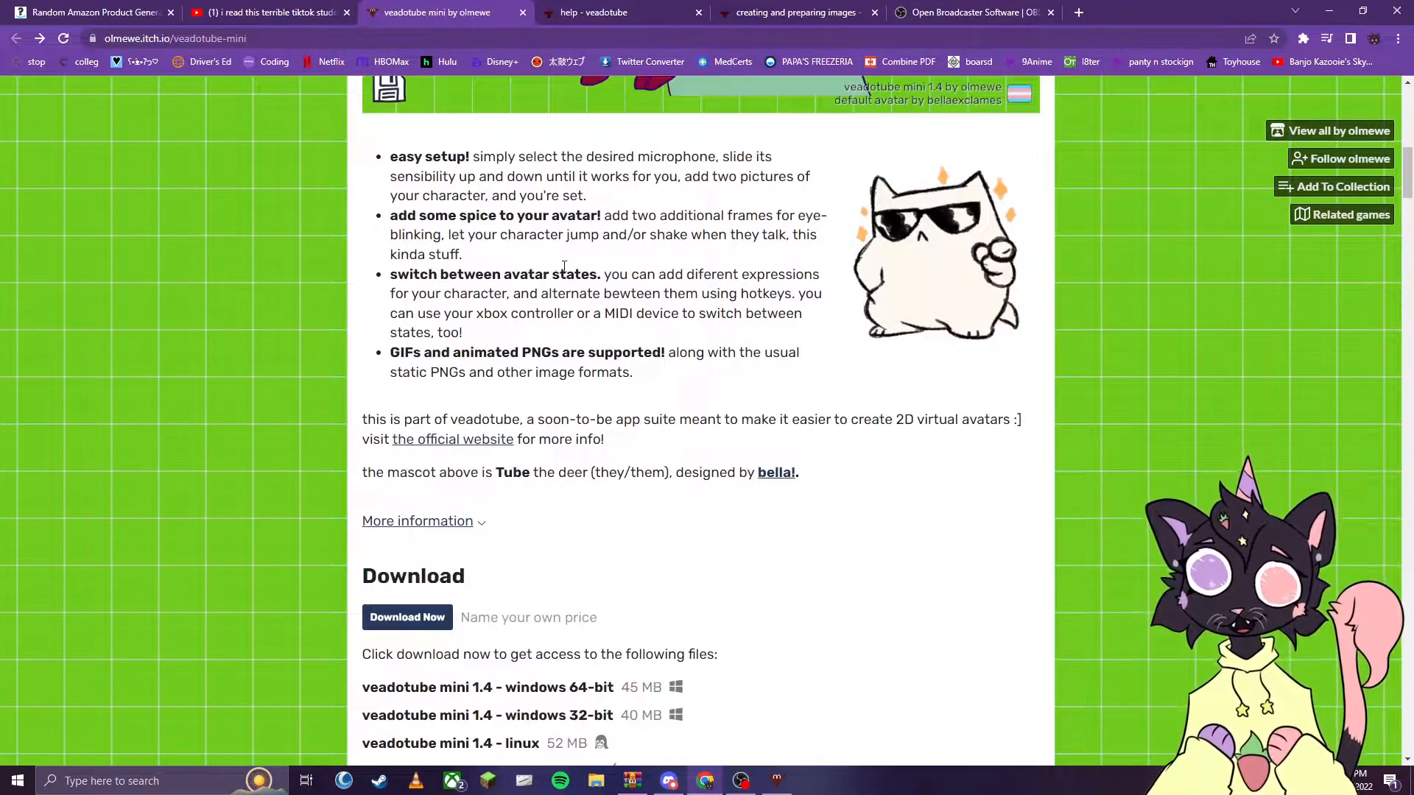
{"action": "scroll", "coordinate": [382, 363], "scroll_direction": "down", "scroll_amount": 4}
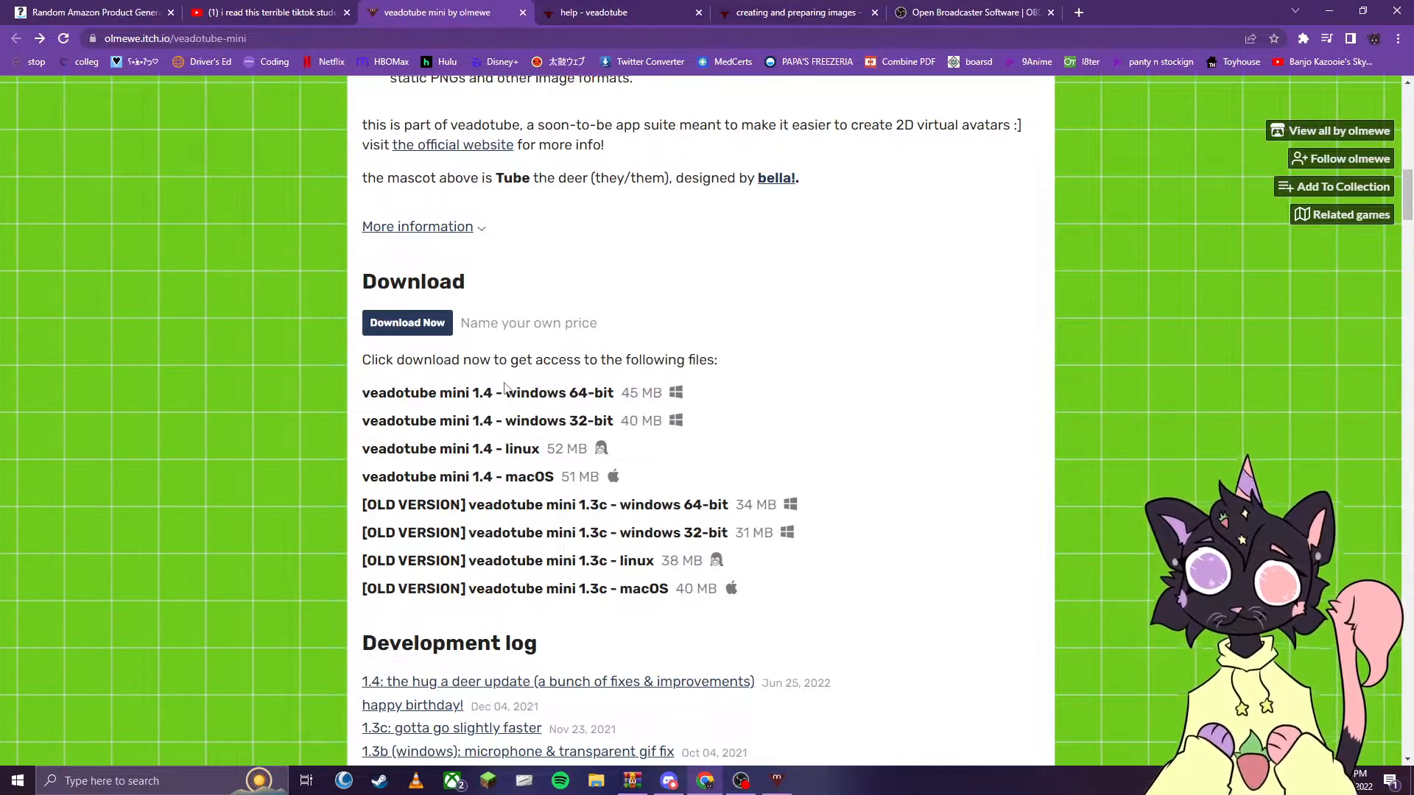
{"action": "left_click_drag", "start_coordinate": [506, 399], "coordinate": [619, 404]}
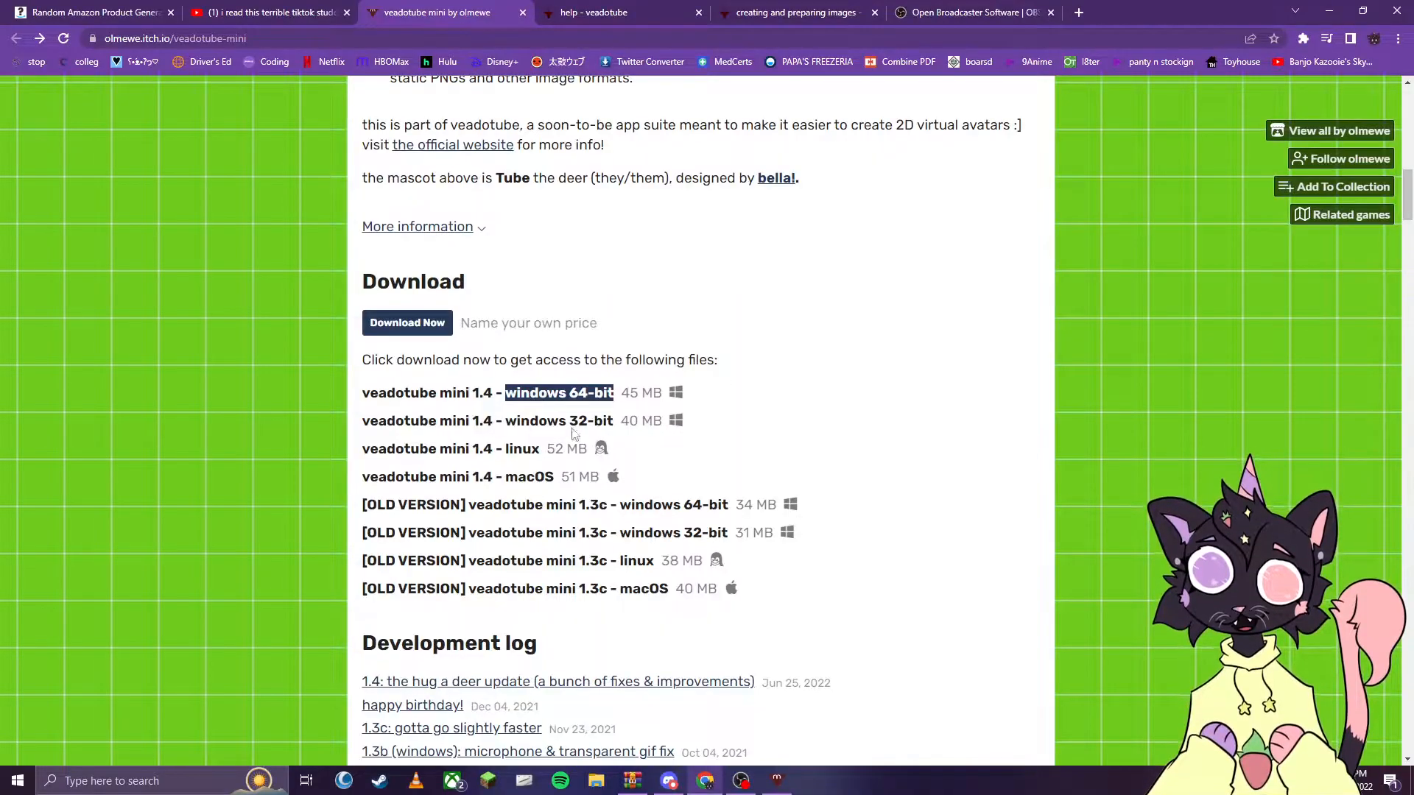
{"action": "left_click", "coordinate": [644, 386]}
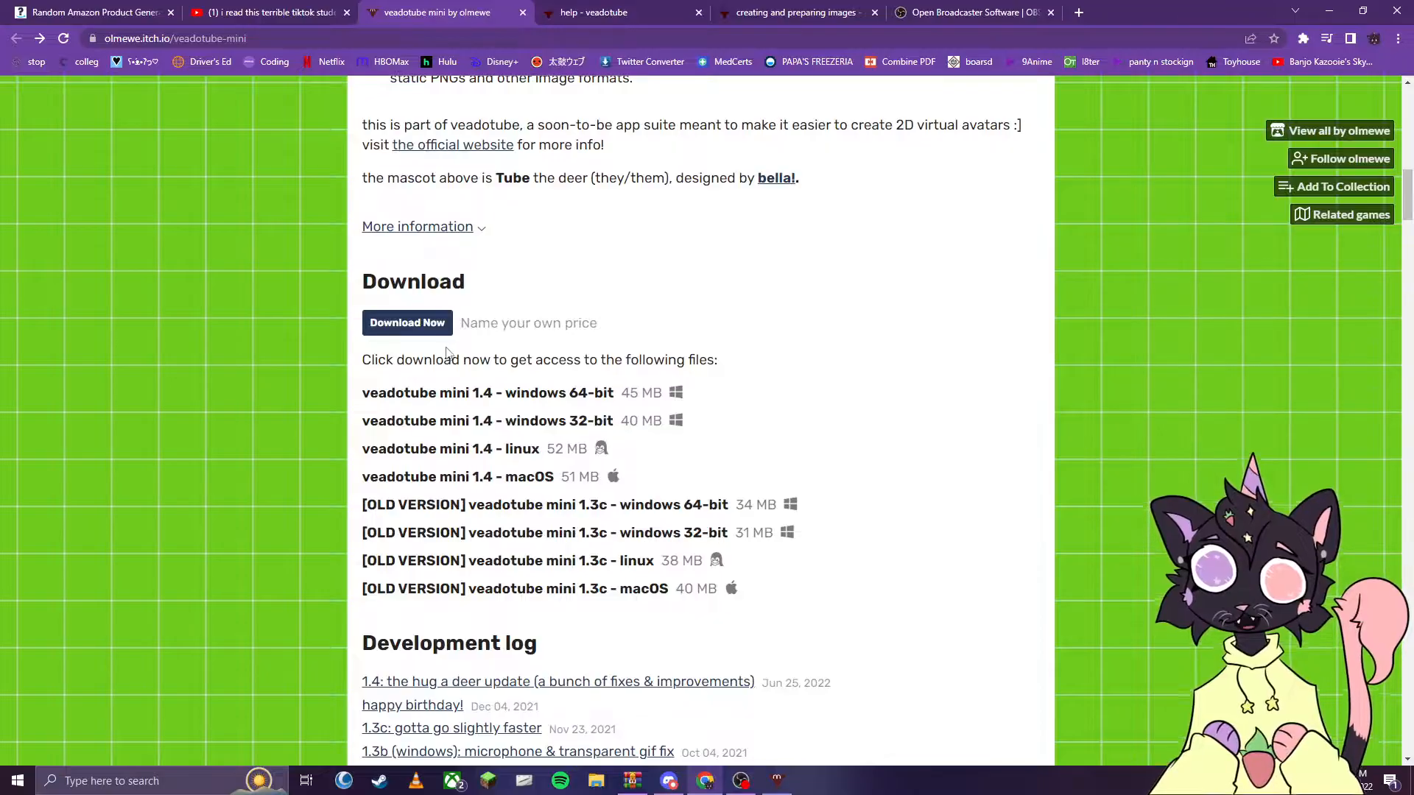
- Download veadotube mini 1.4 for windows 64-bit from itch.io without making a payment
{"action": "left_click", "coordinate": [405, 322]}
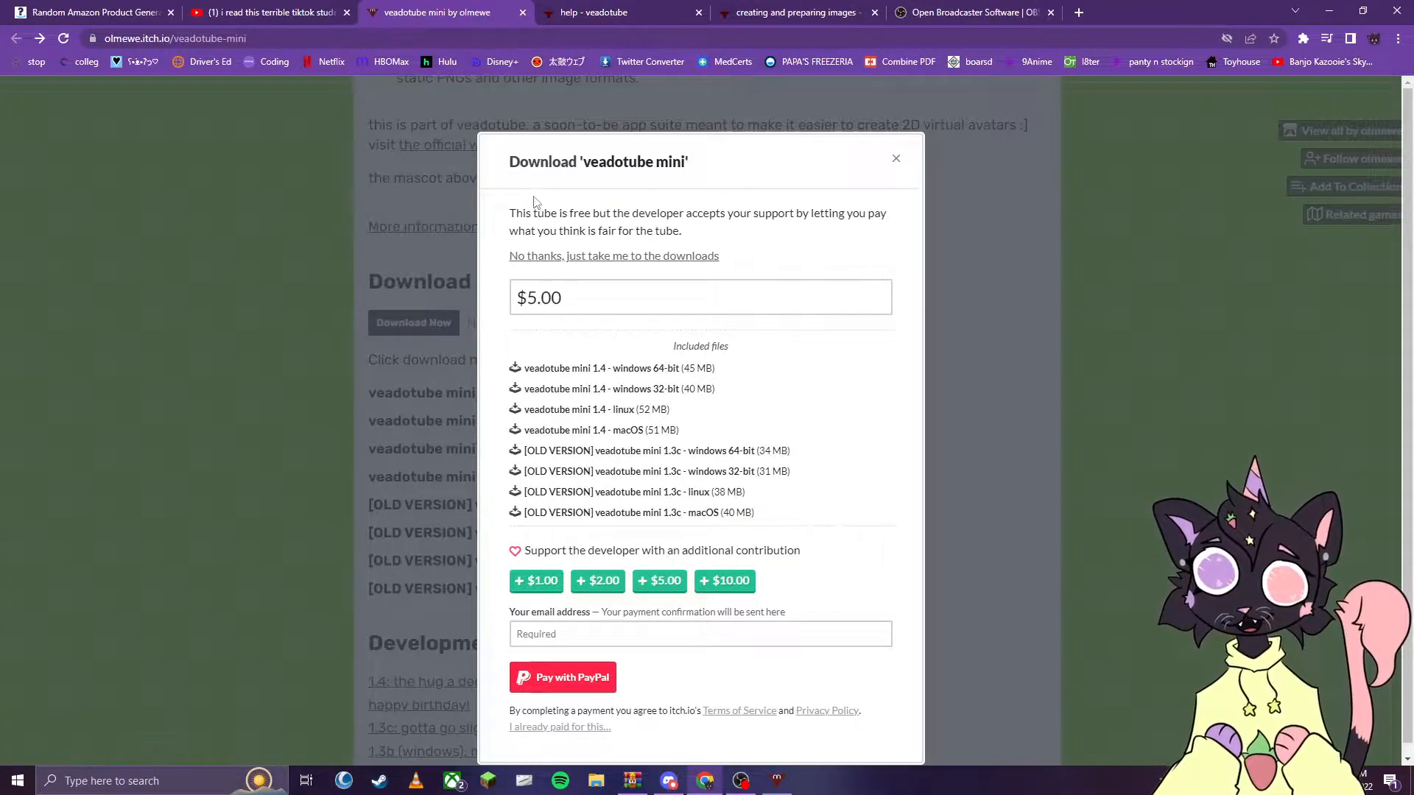
{"action": "left_click_drag", "start_coordinate": [506, 215], "coordinate": [677, 230]}
{"action": "left_click", "coordinate": [746, 231]}
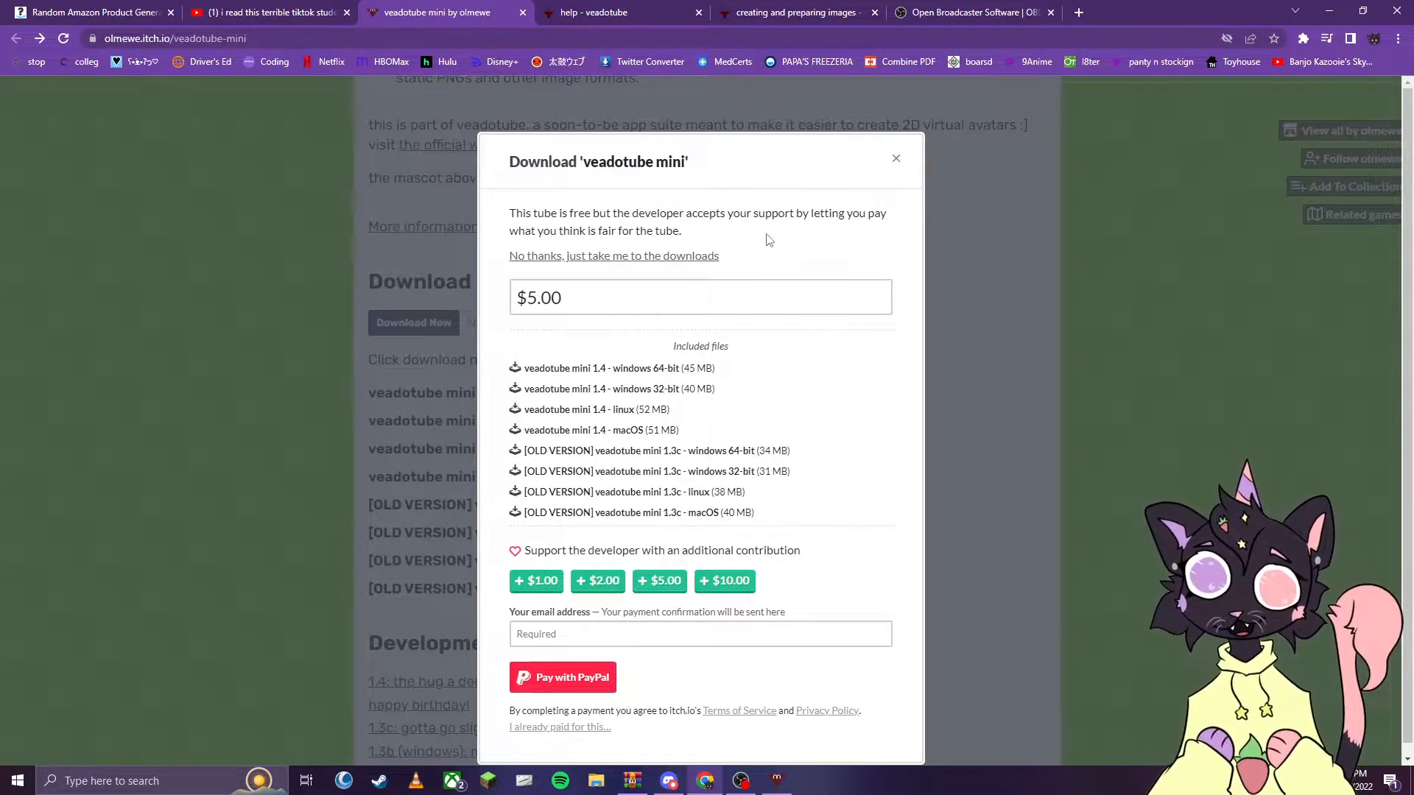
{"action": "left_click", "coordinate": [534, 259]}
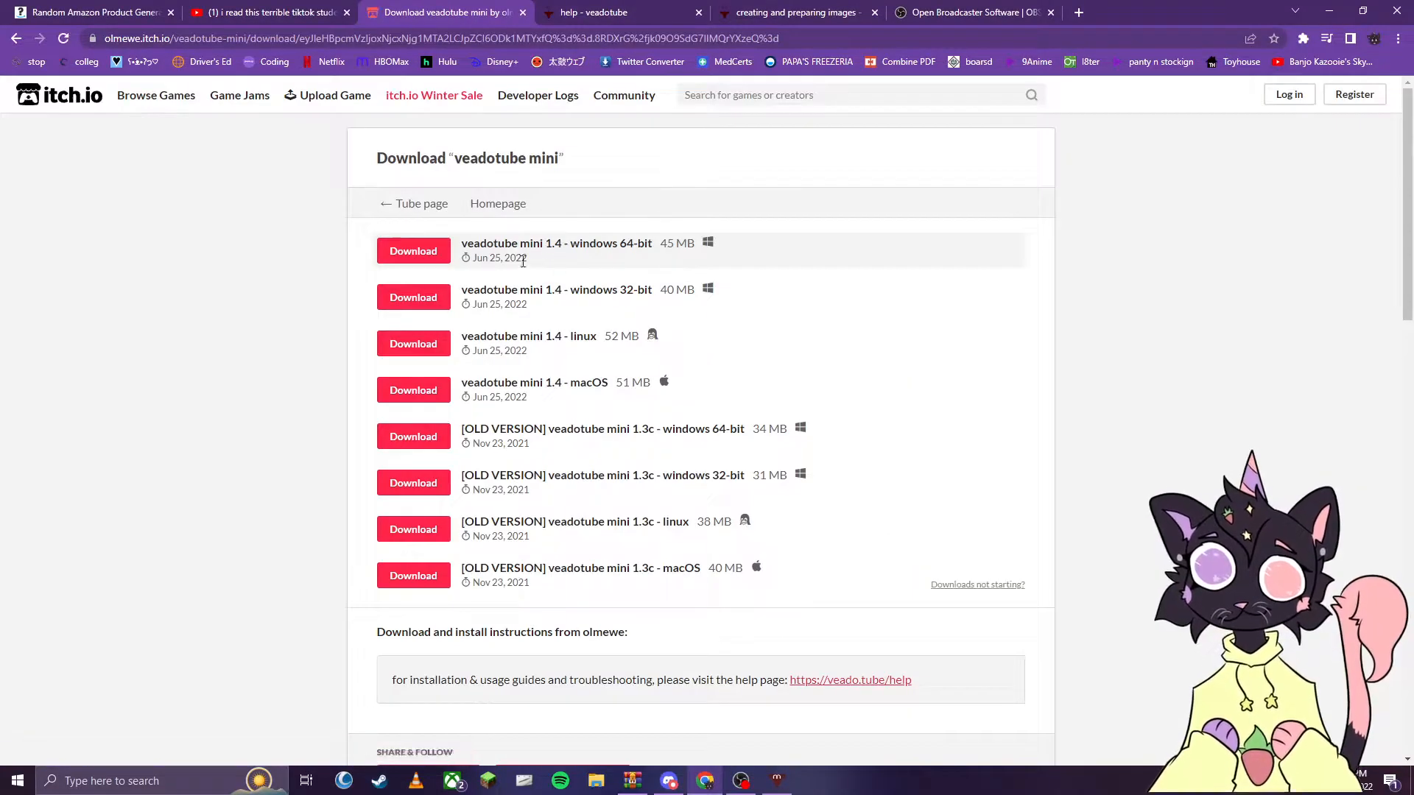
{"action": "left_click", "coordinate": [416, 252]}
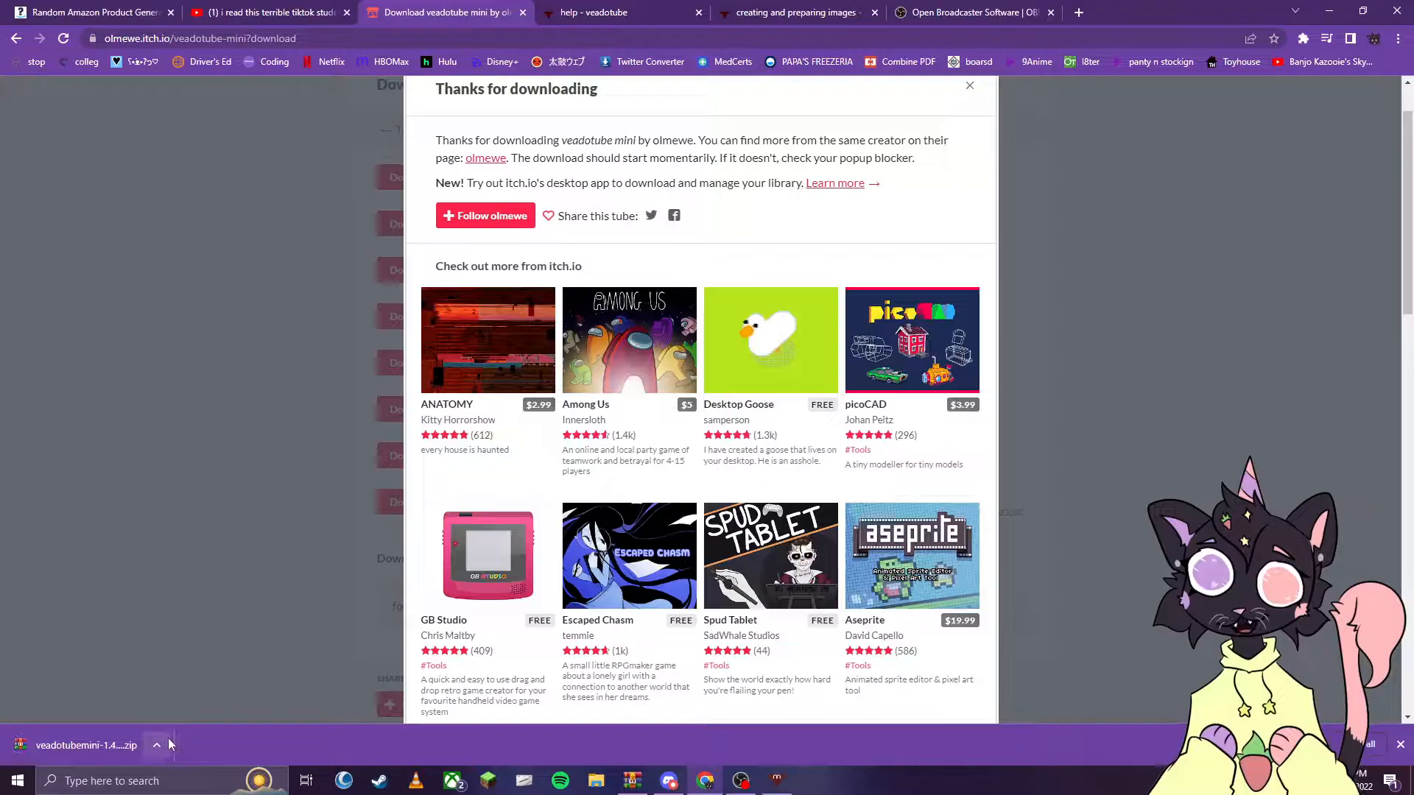
- Open the downloaded veadotube mini zip archive and extract its "veadotube mini" folder to the F: drive
{"action": "left_click", "coordinate": [158, 745]}
{"action": "left_click", "coordinate": [189, 651]}
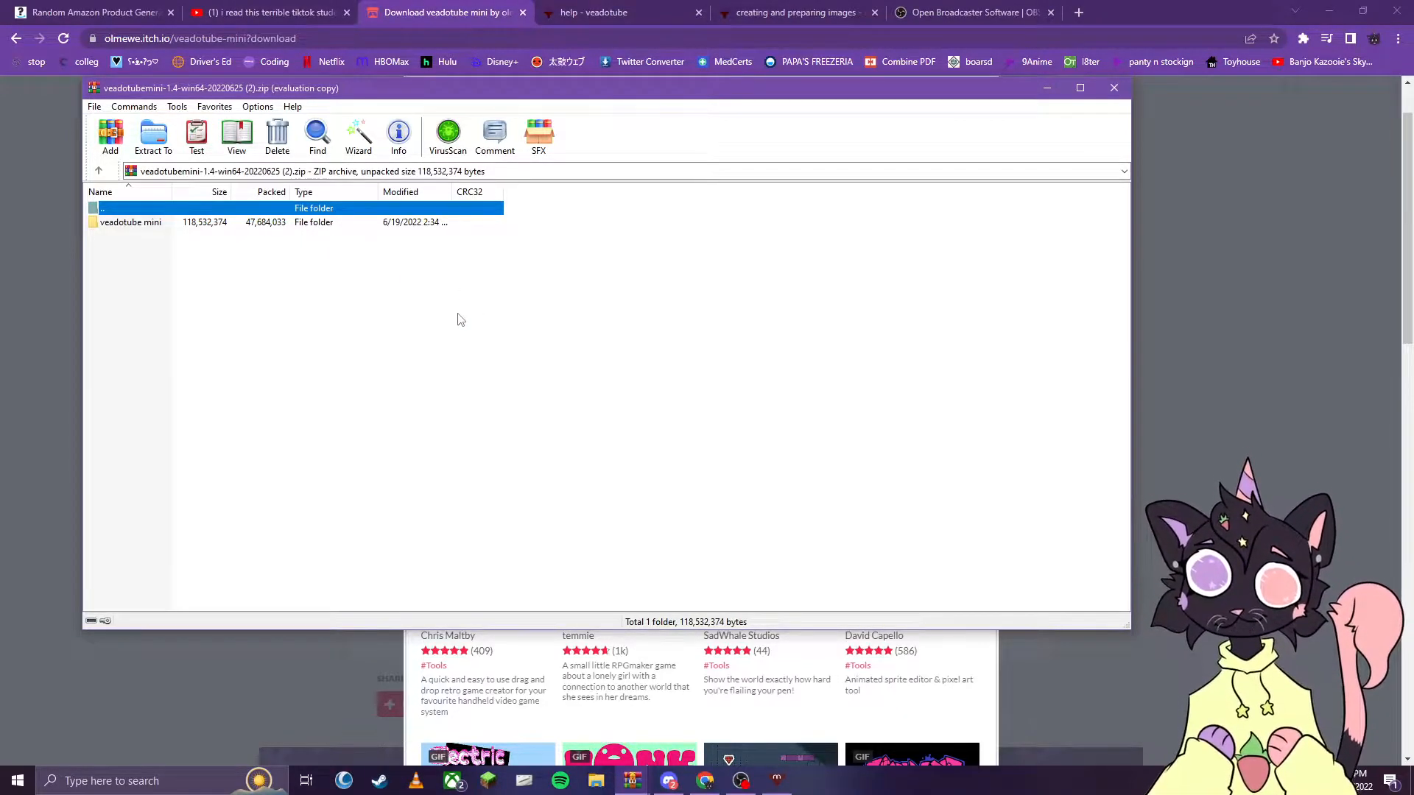
{"action": "left_click", "coordinate": [228, 227]}
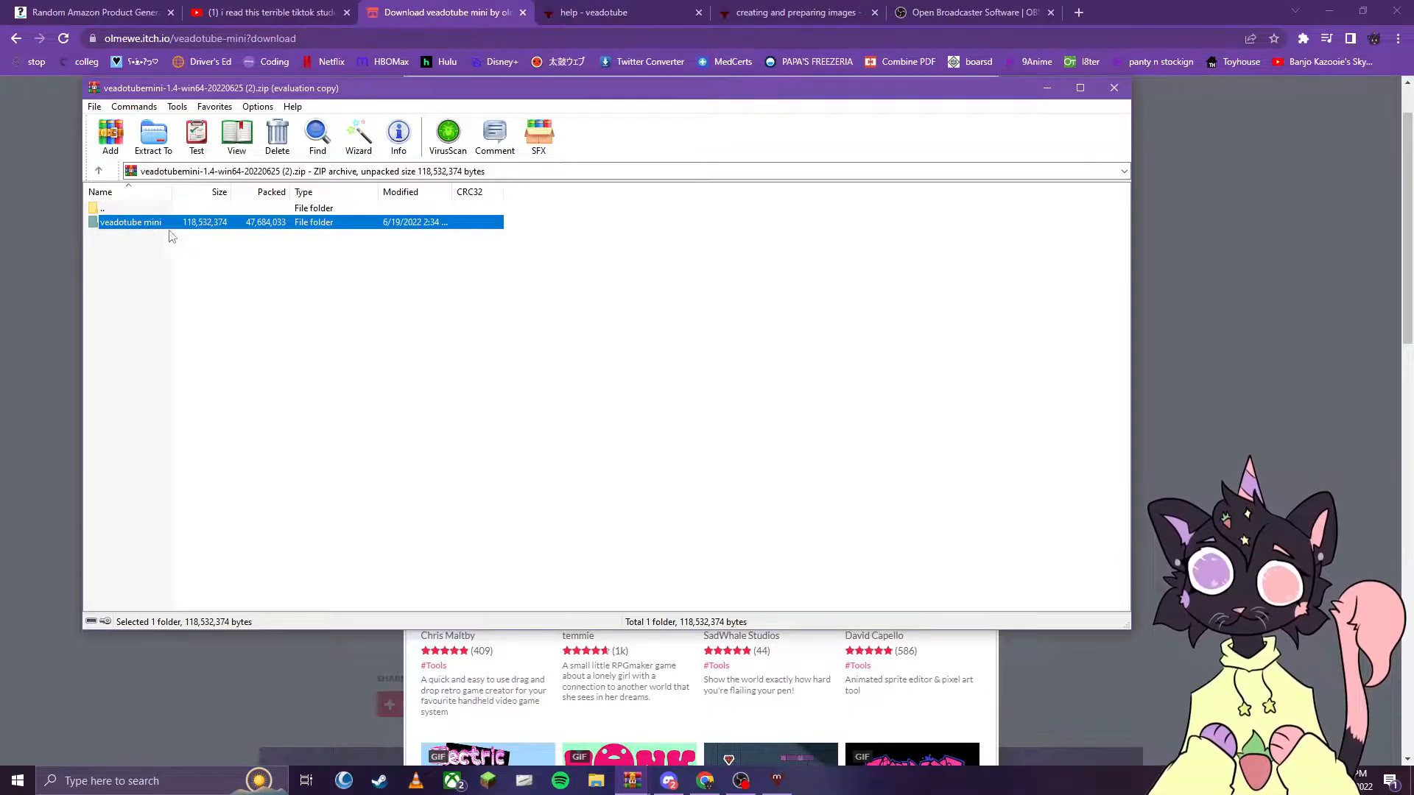
{"action": "left_click", "coordinate": [153, 137]}
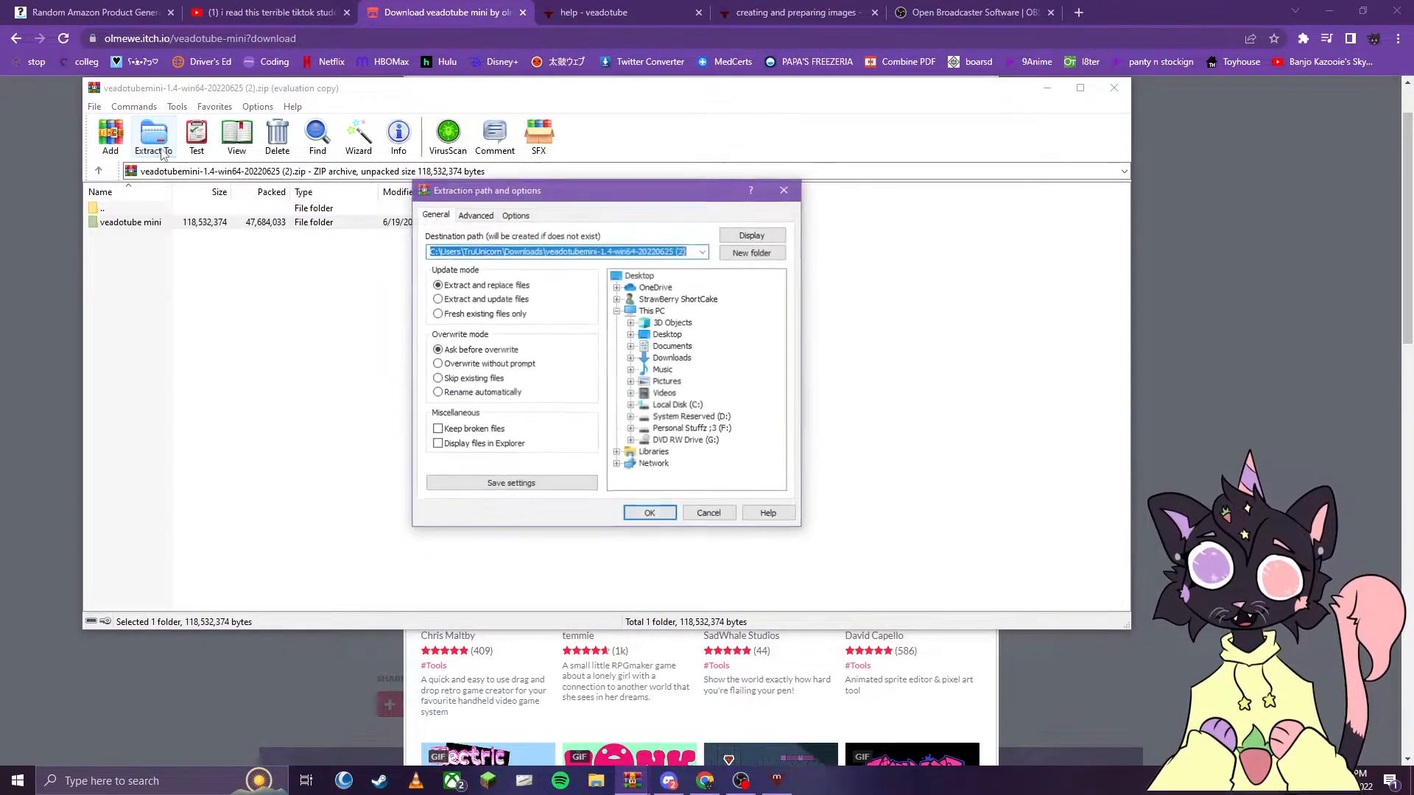
{"action": "left_click", "coordinate": [689, 433]}
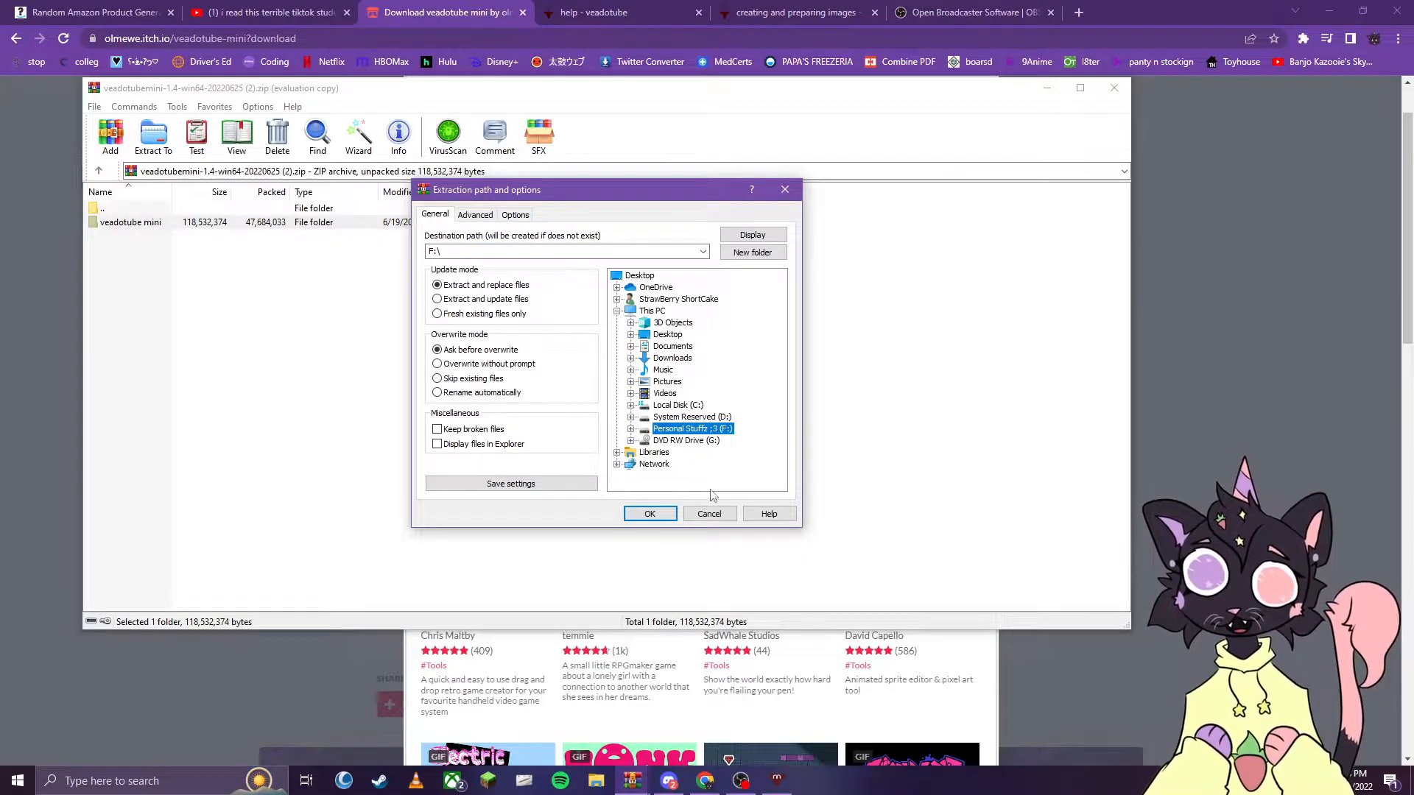
{"action": "left_click", "coordinate": [649, 513]}
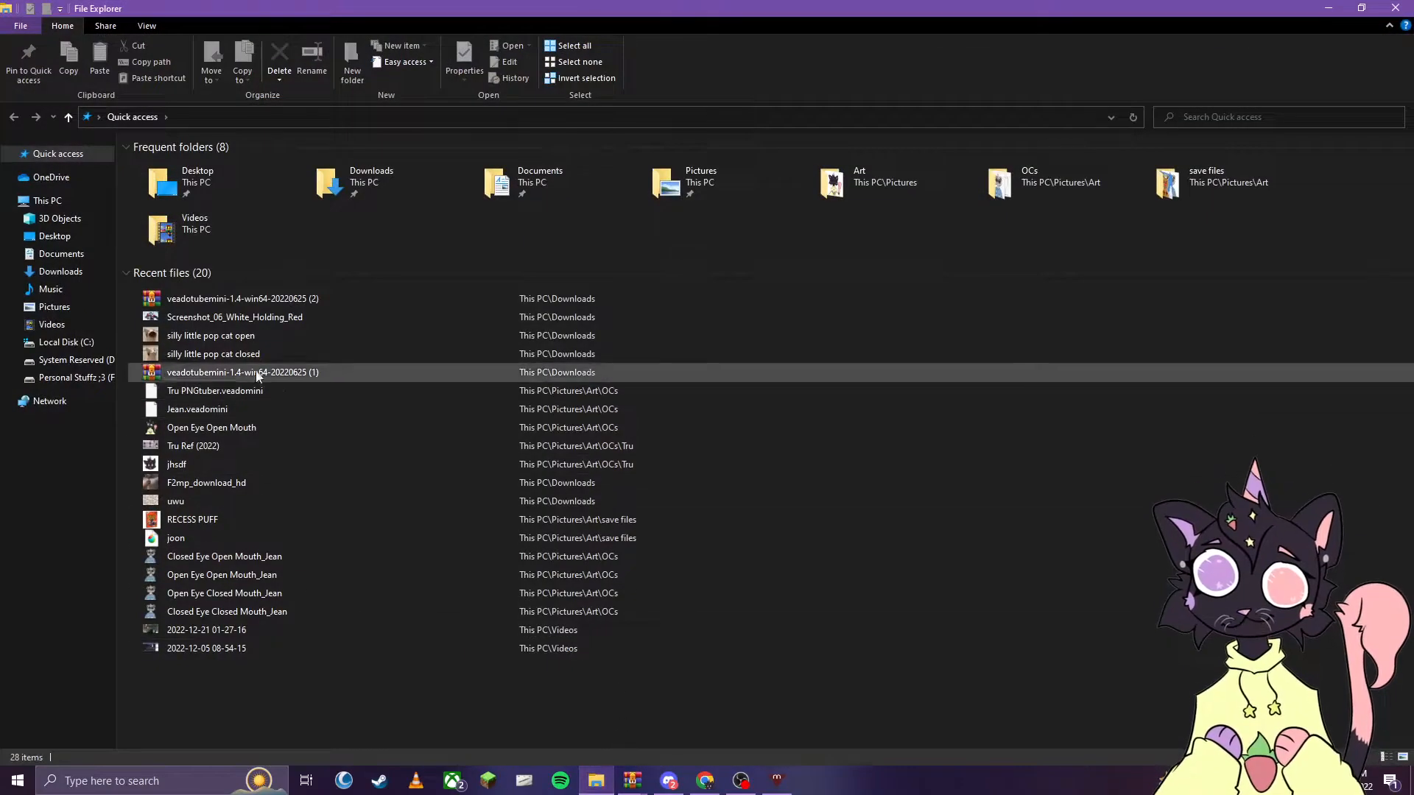
- Open the extracted "veadotube mini" folder on the F: drive in File Explorer and launch the veadotube mini application
{"action": "left_click", "coordinate": [72, 362]}
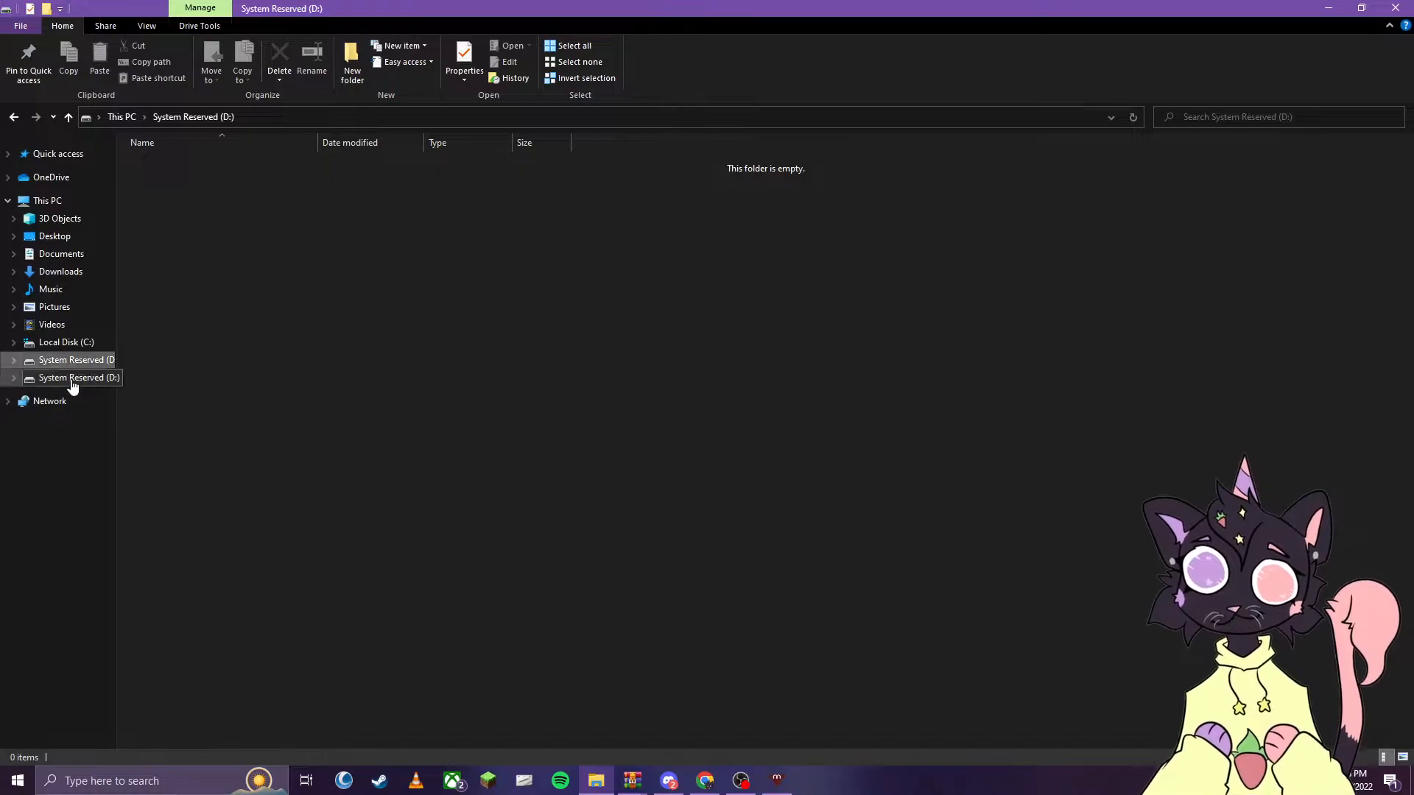
{"action": "left_click", "coordinate": [61, 380]}
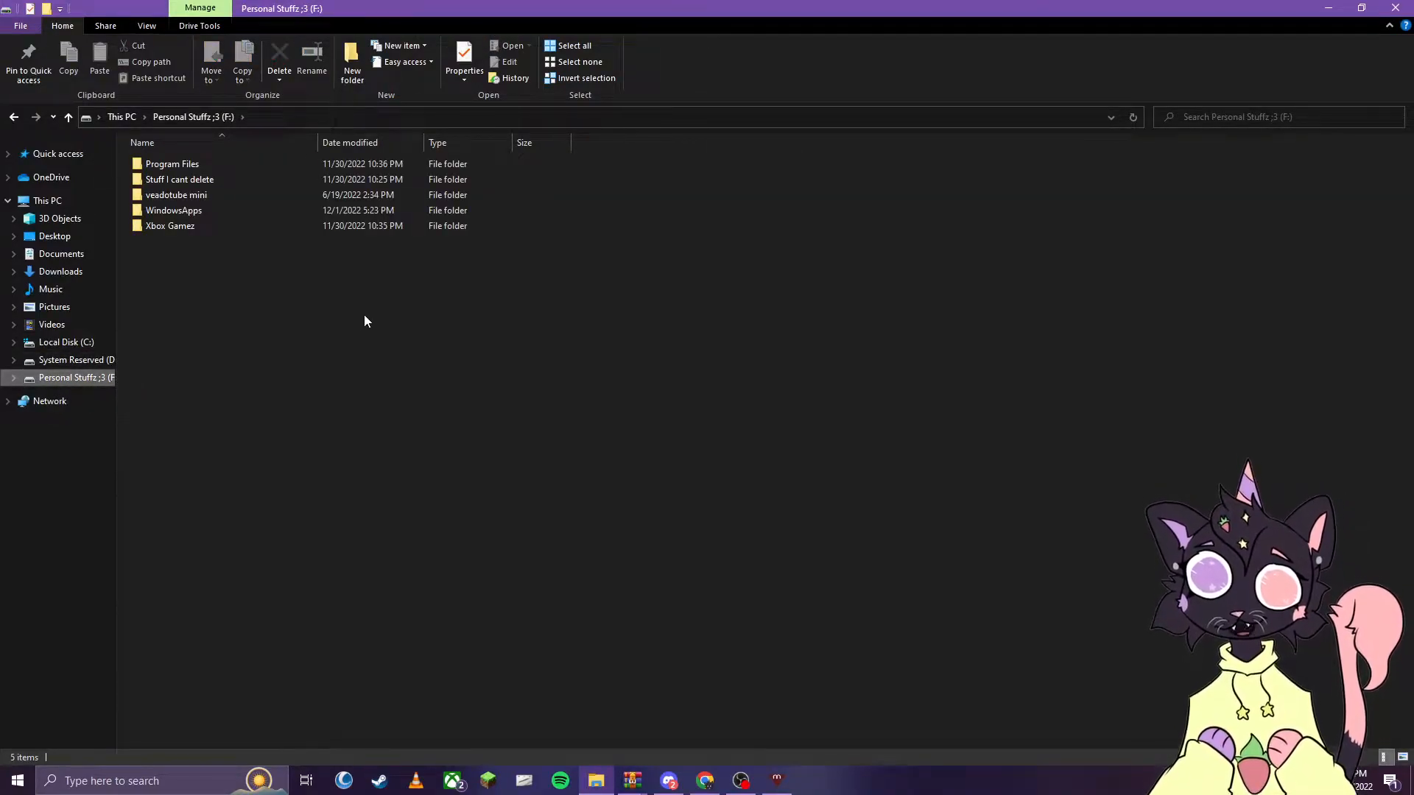
{"action": "double_click", "coordinate": [165, 197]}
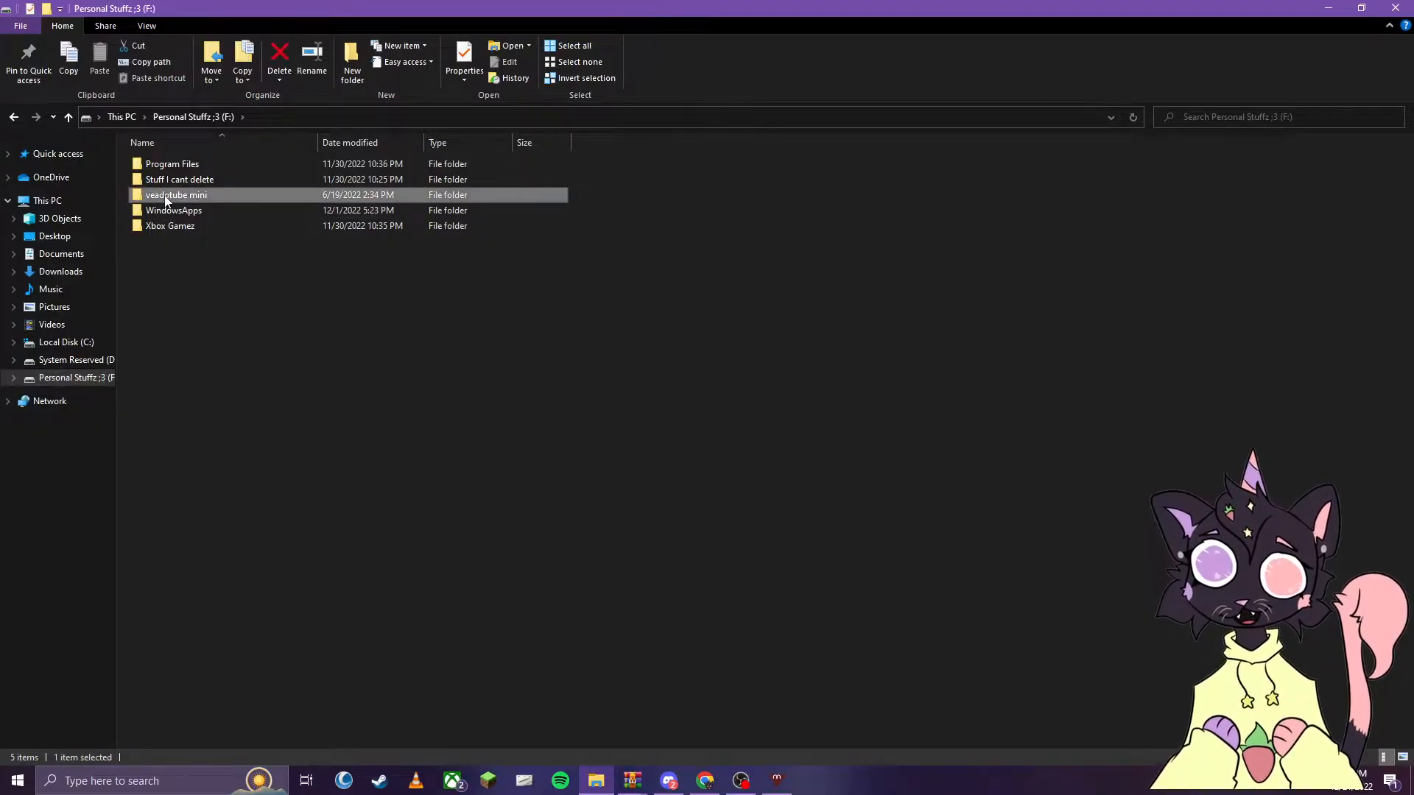
{"action": "left_click", "coordinate": [136, 170]}
{"action": "left_click_drag", "start_coordinate": [136, 175], "coordinate": [237, 257]}
{"action": "left_click", "coordinate": [290, 351]}
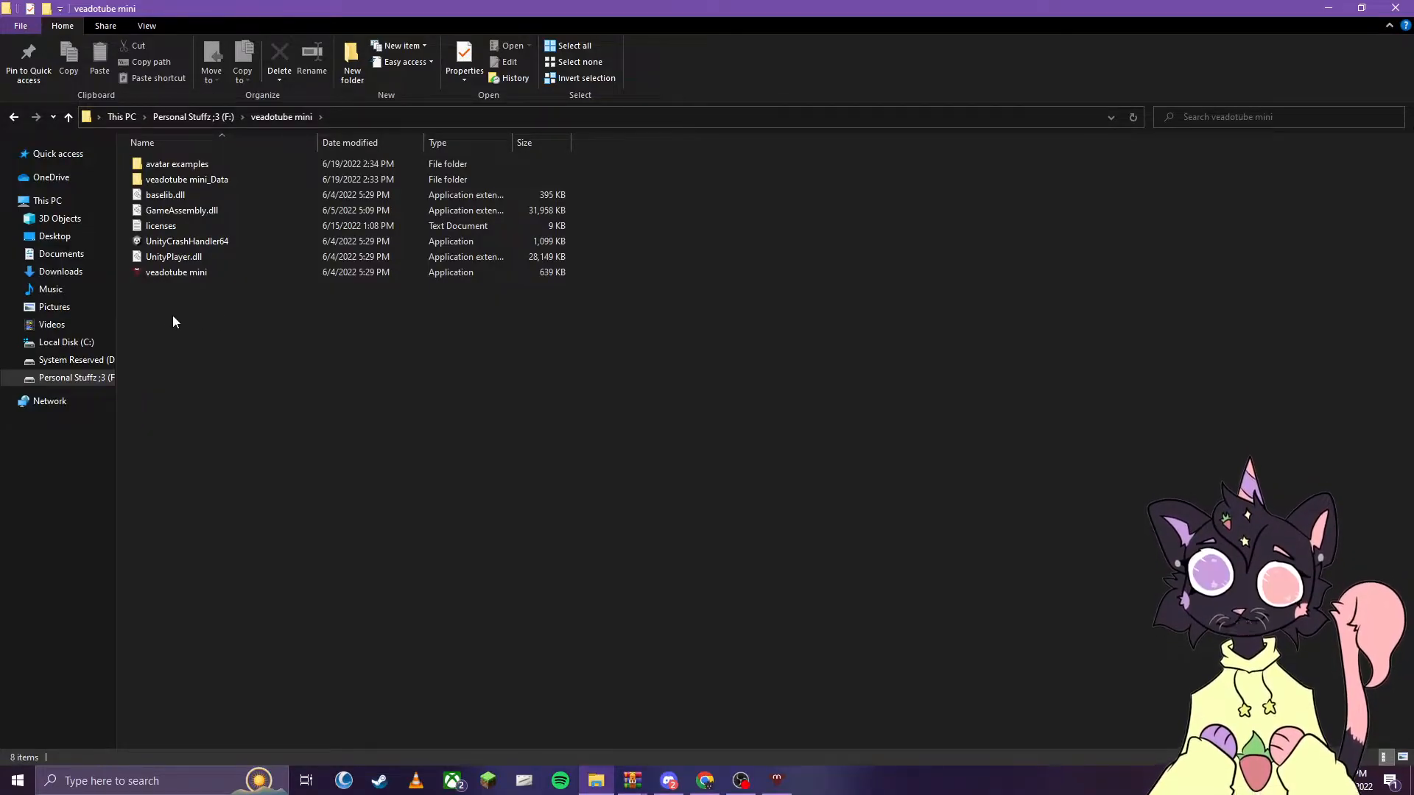
{"action": "left_click", "coordinate": [158, 276]}
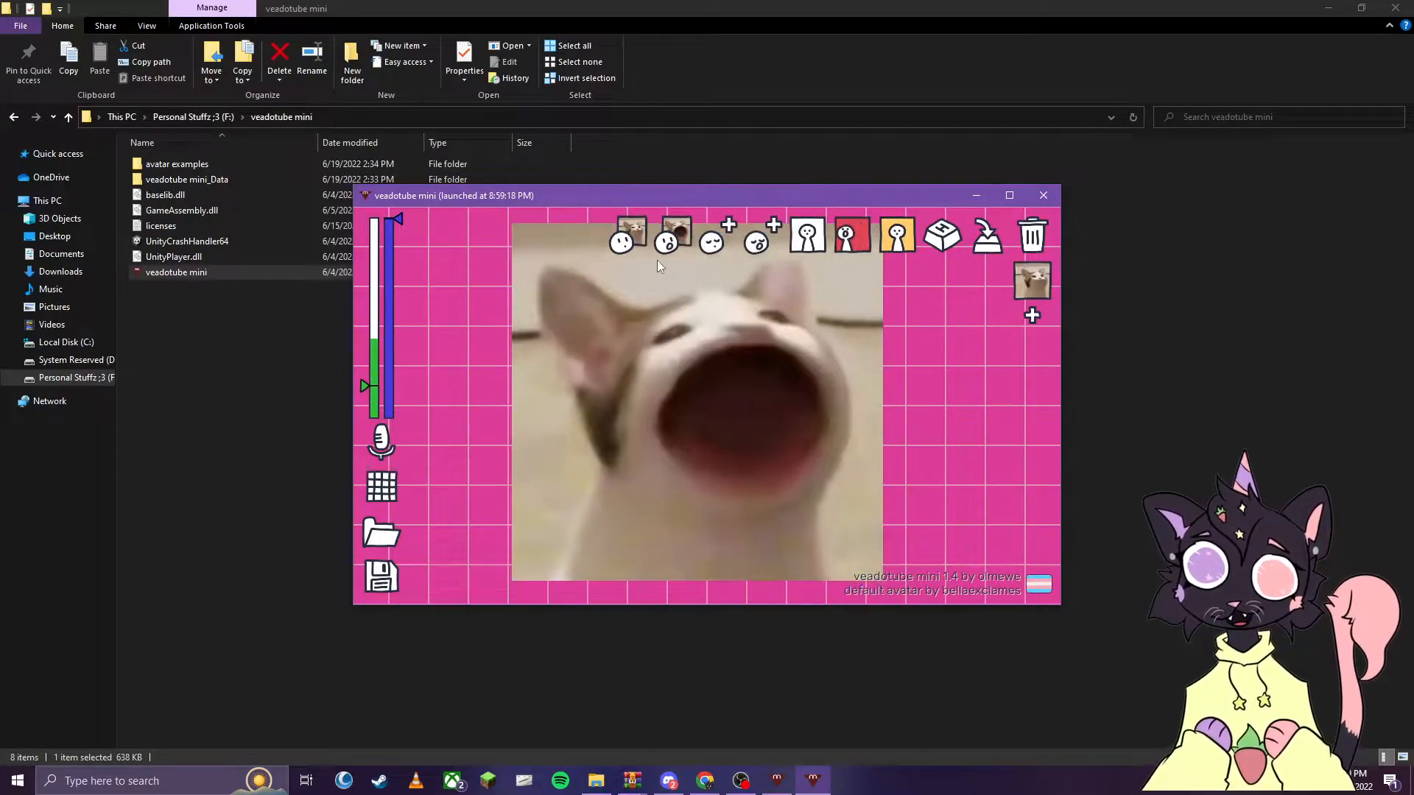
- Set the avatar's open mouth motion to static and cycle the closed mouth motion past bouncy to the red option
{"action": "left_click", "coordinate": [631, 234]}
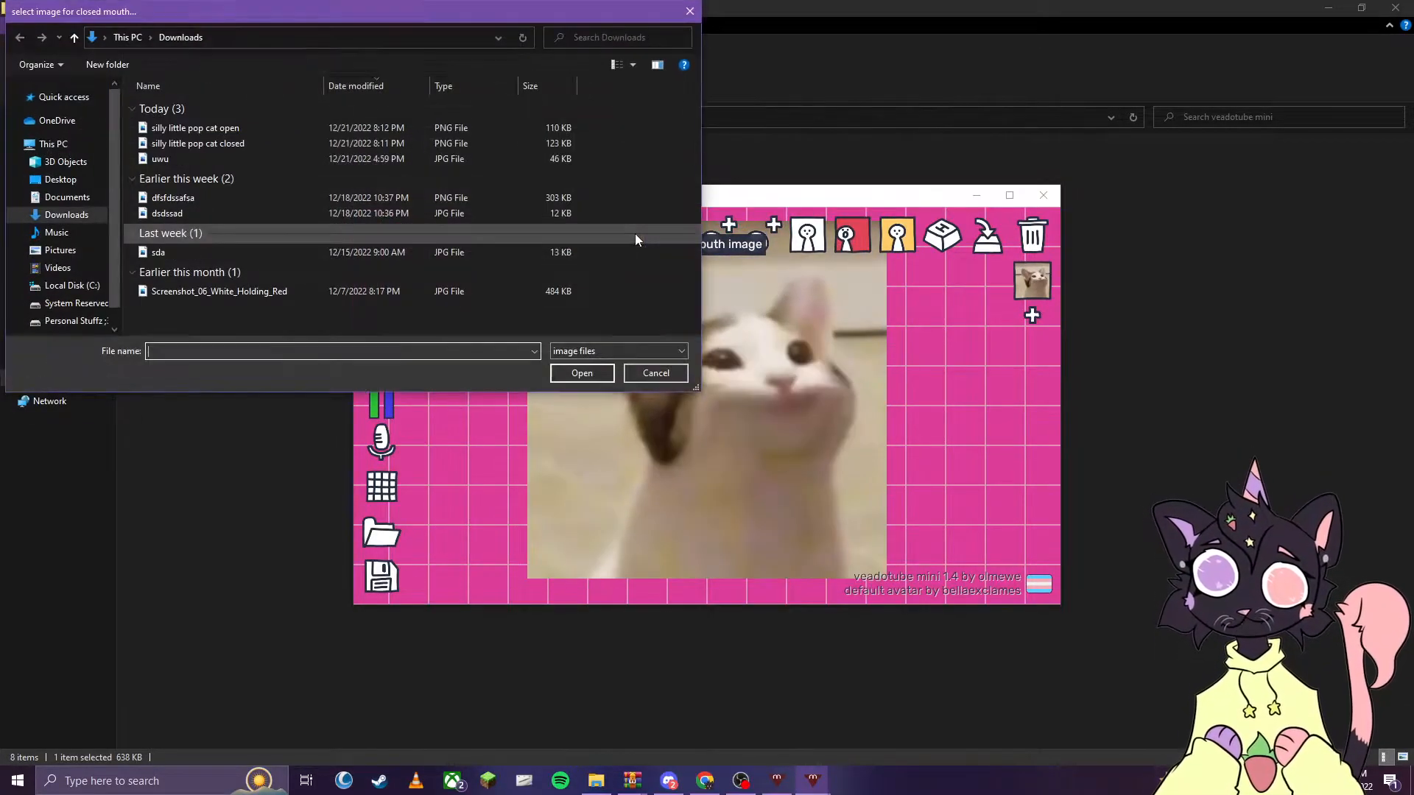
{"action": "left_click", "coordinate": [673, 371]}
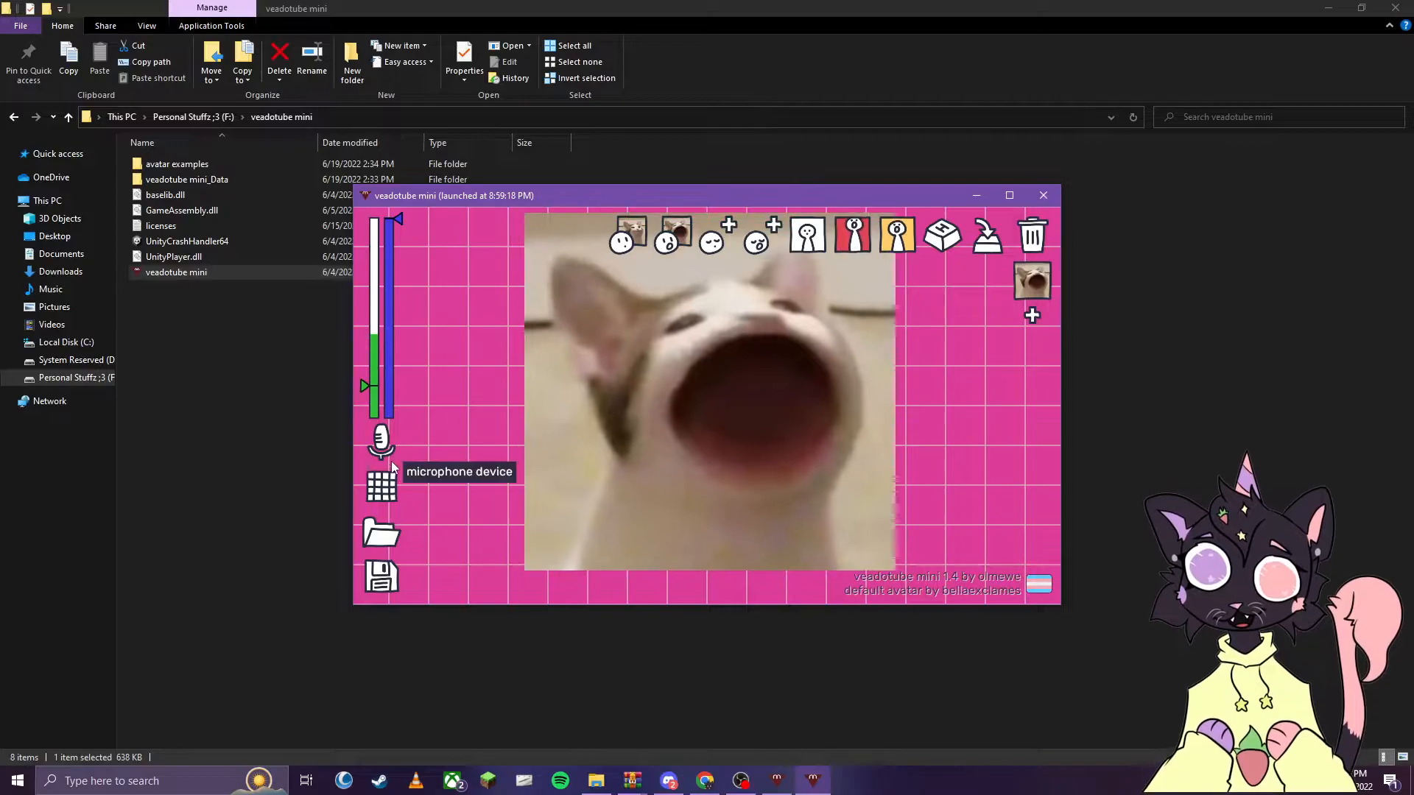
{"action": "left_click", "coordinate": [850, 244]}
{"action": "left_click", "coordinate": [851, 245]}
{"action": "left_click", "coordinate": [850, 245]}
{"action": "left_click", "coordinate": [850, 245]}
{"action": "left_click", "coordinate": [850, 245]}
{"action": "left_click", "coordinate": [805, 240]}
{"action": "left_click", "coordinate": [805, 240]}
{"action": "left_click", "coordinate": [805, 240]}
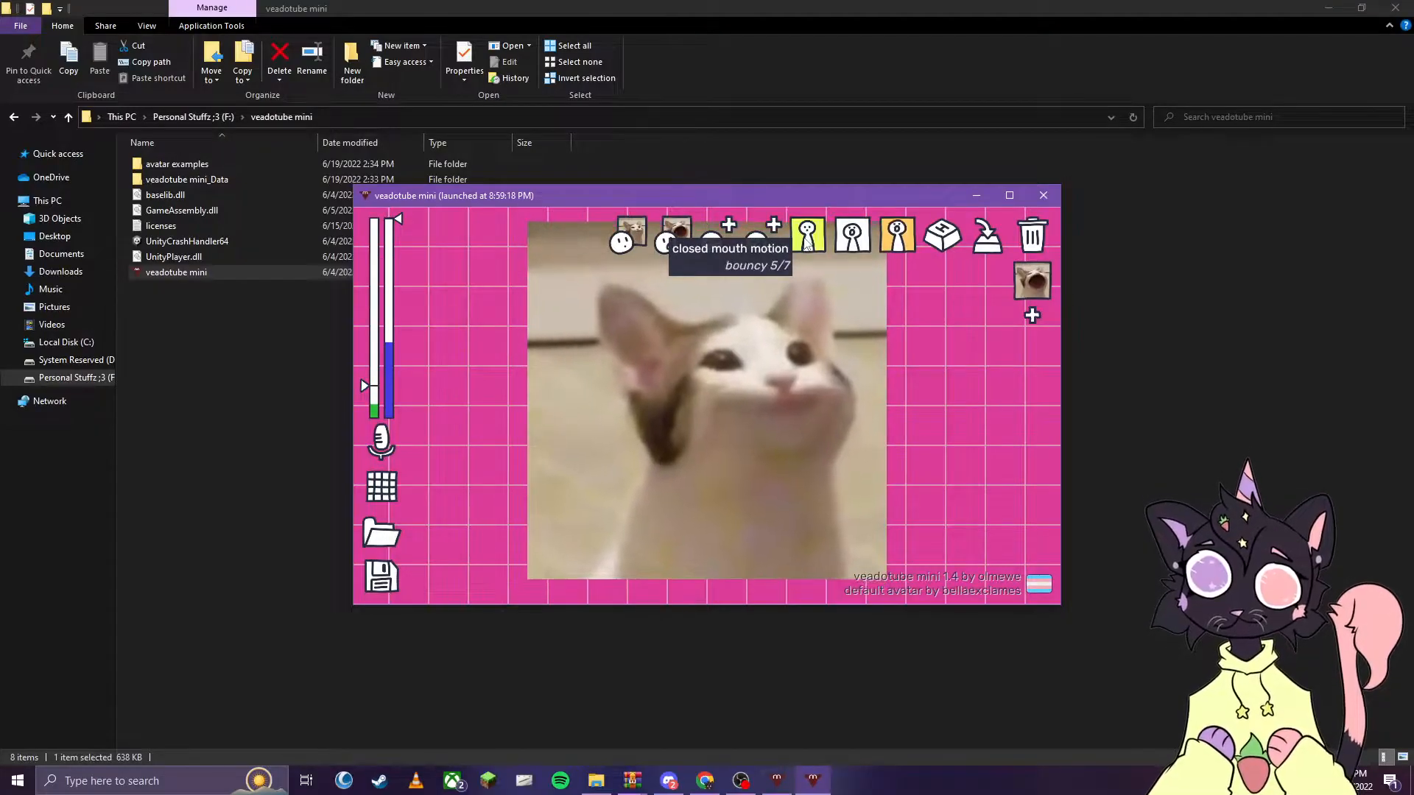
{"action": "left_click", "coordinate": [805, 240]}
{"action": "left_click", "coordinate": [805, 240]}
{"action": "left_click", "coordinate": [807, 237]}
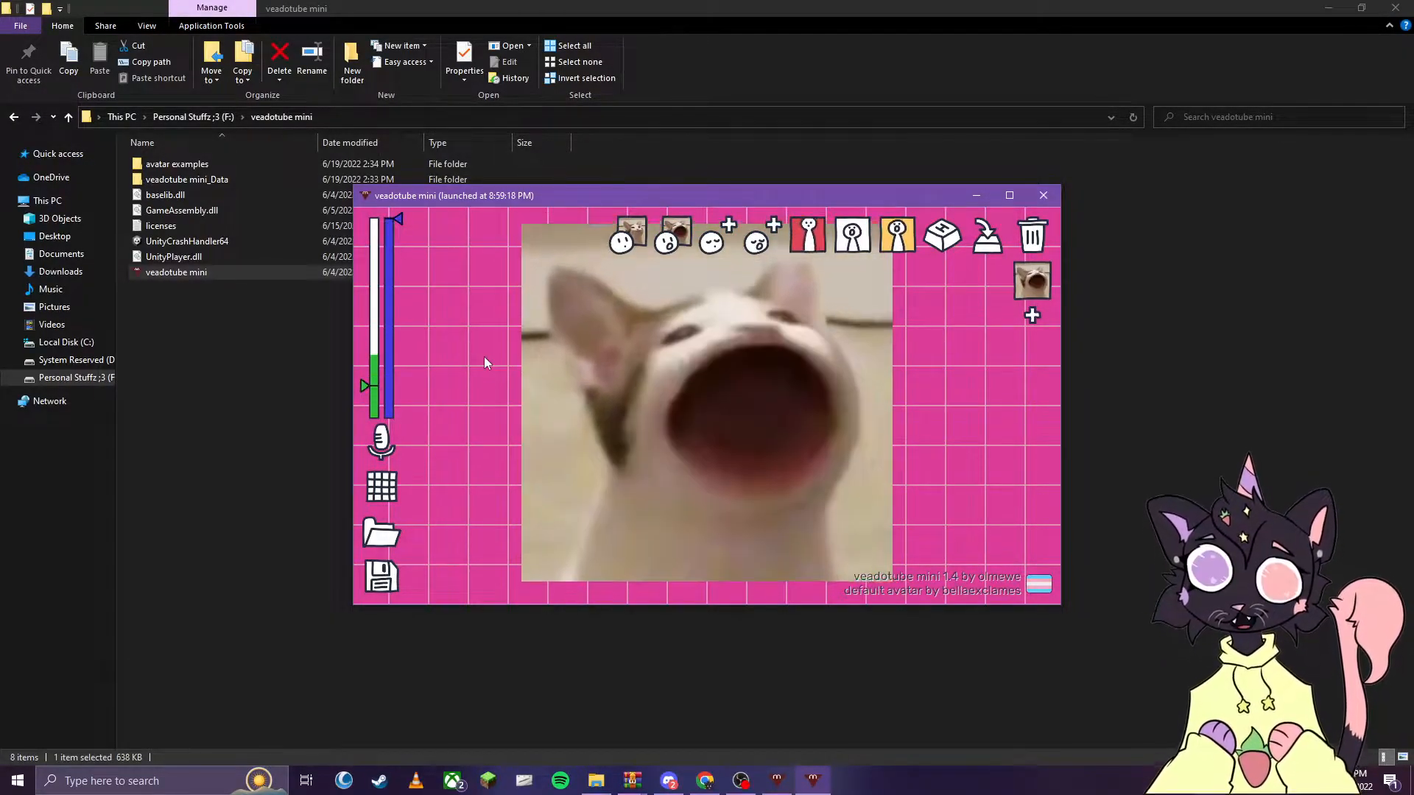
- Switch back to Chrome and return from the download confirmation to the introduction of the veadotube mini itch.io page
{"action": "left_click", "coordinate": [692, 784]}
{"action": "left_click", "coordinate": [593, 12]}
{"action": "left_click", "coordinate": [474, 6]}
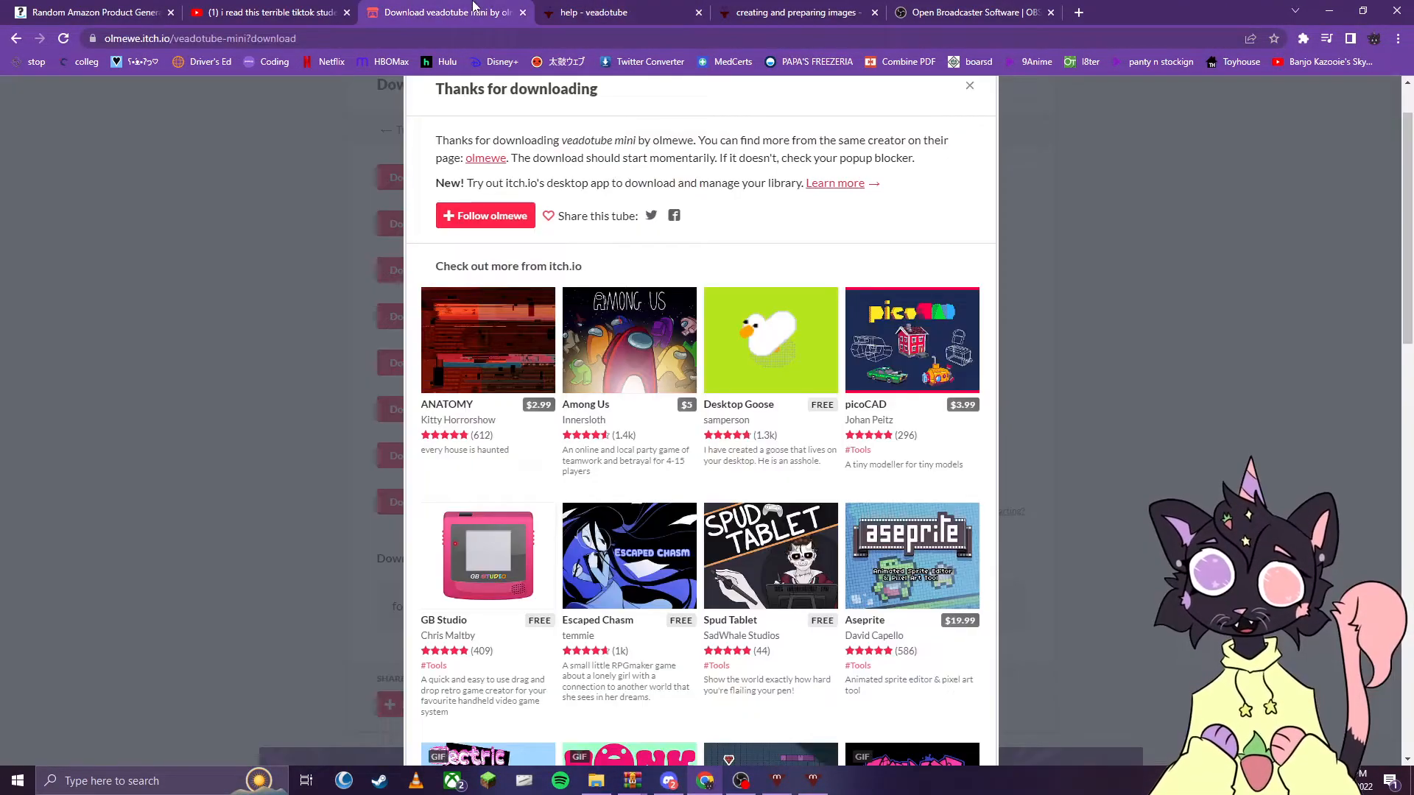
{"action": "left_click", "coordinate": [16, 39]}
{"action": "scroll", "coordinate": [477, 420], "scroll_direction": "up", "scroll_amount": 6}
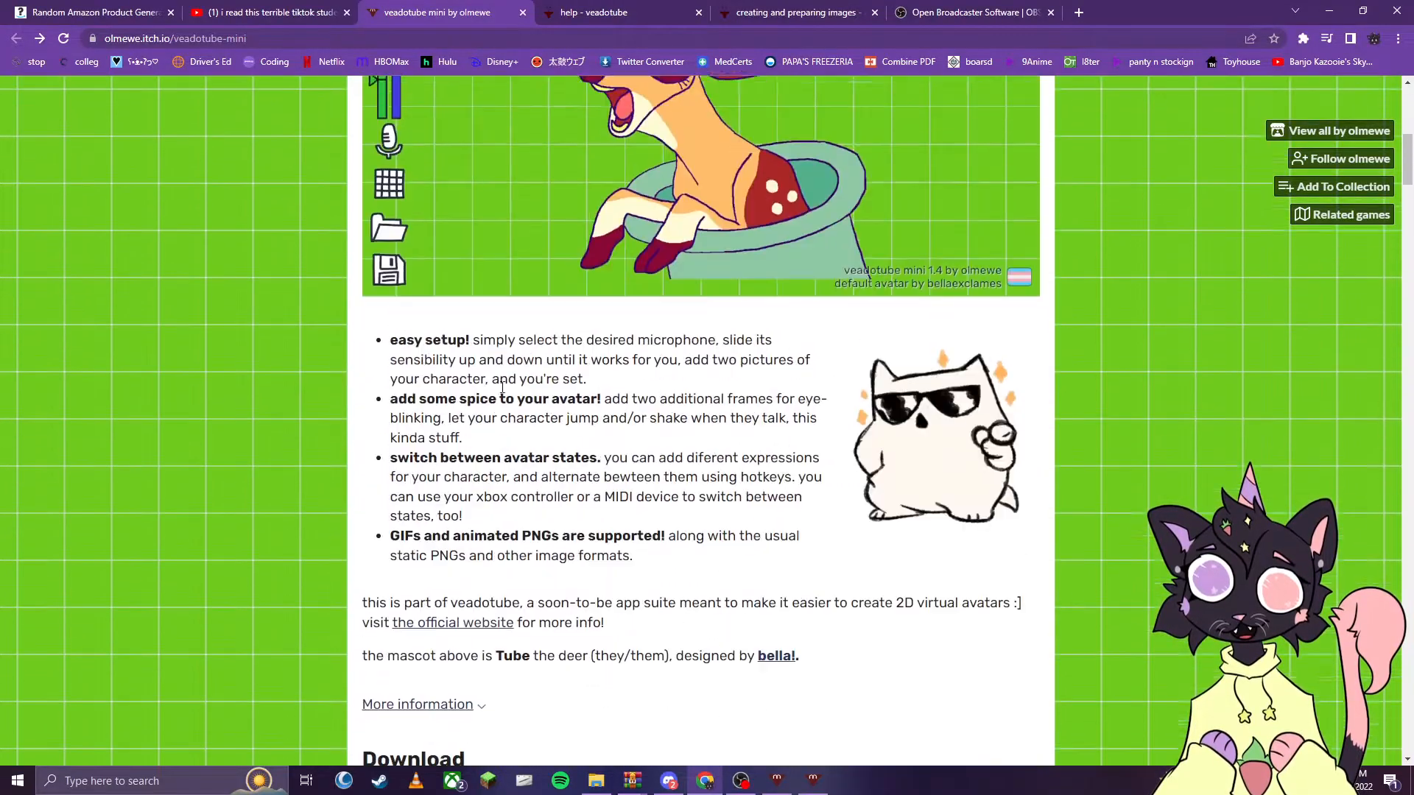
{"action": "scroll", "coordinate": [674, 412], "scroll_direction": "up", "scroll_amount": 1}
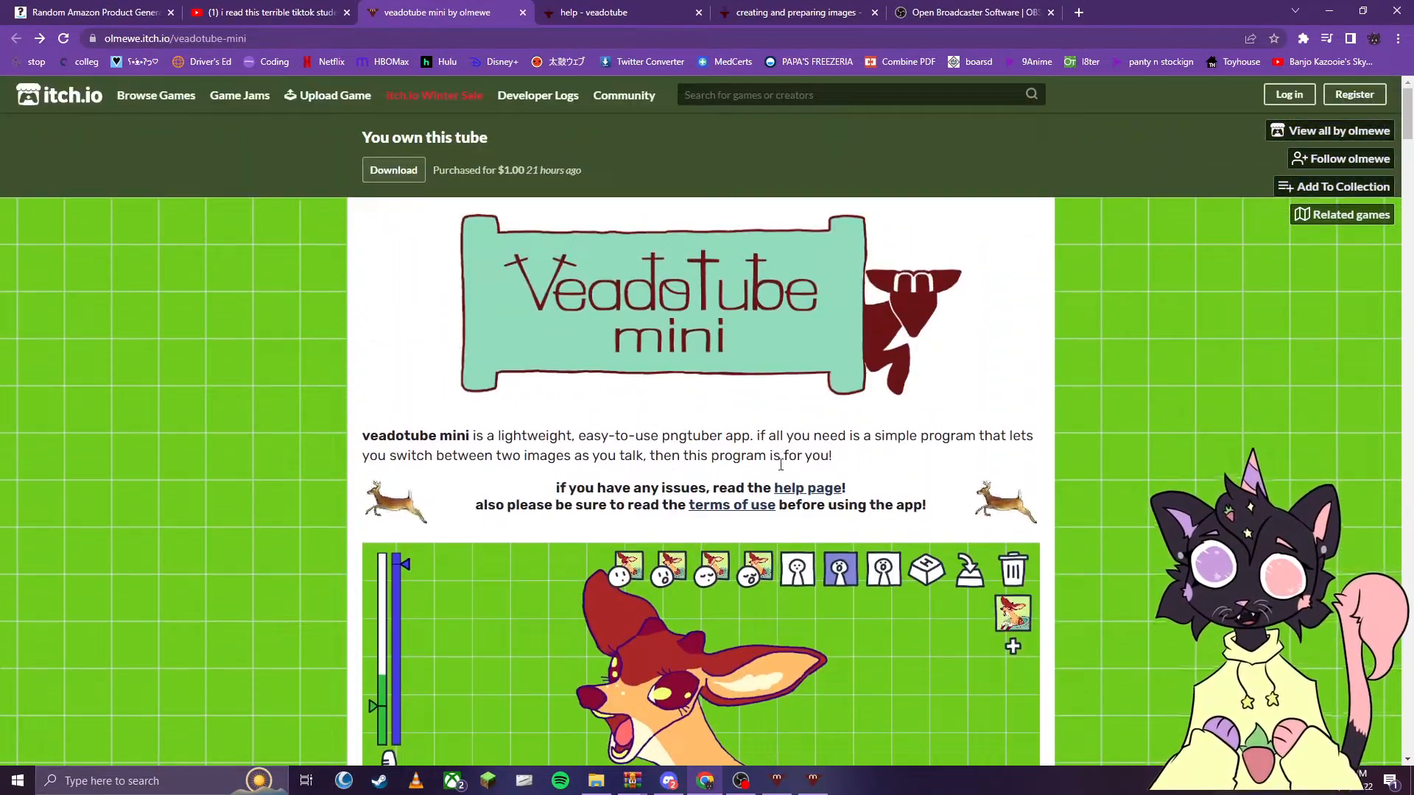
- Find the "creating and preparing images" guide on the veadotube help page and bring it up for reading
{"action": "left_click", "coordinate": [662, 6]}
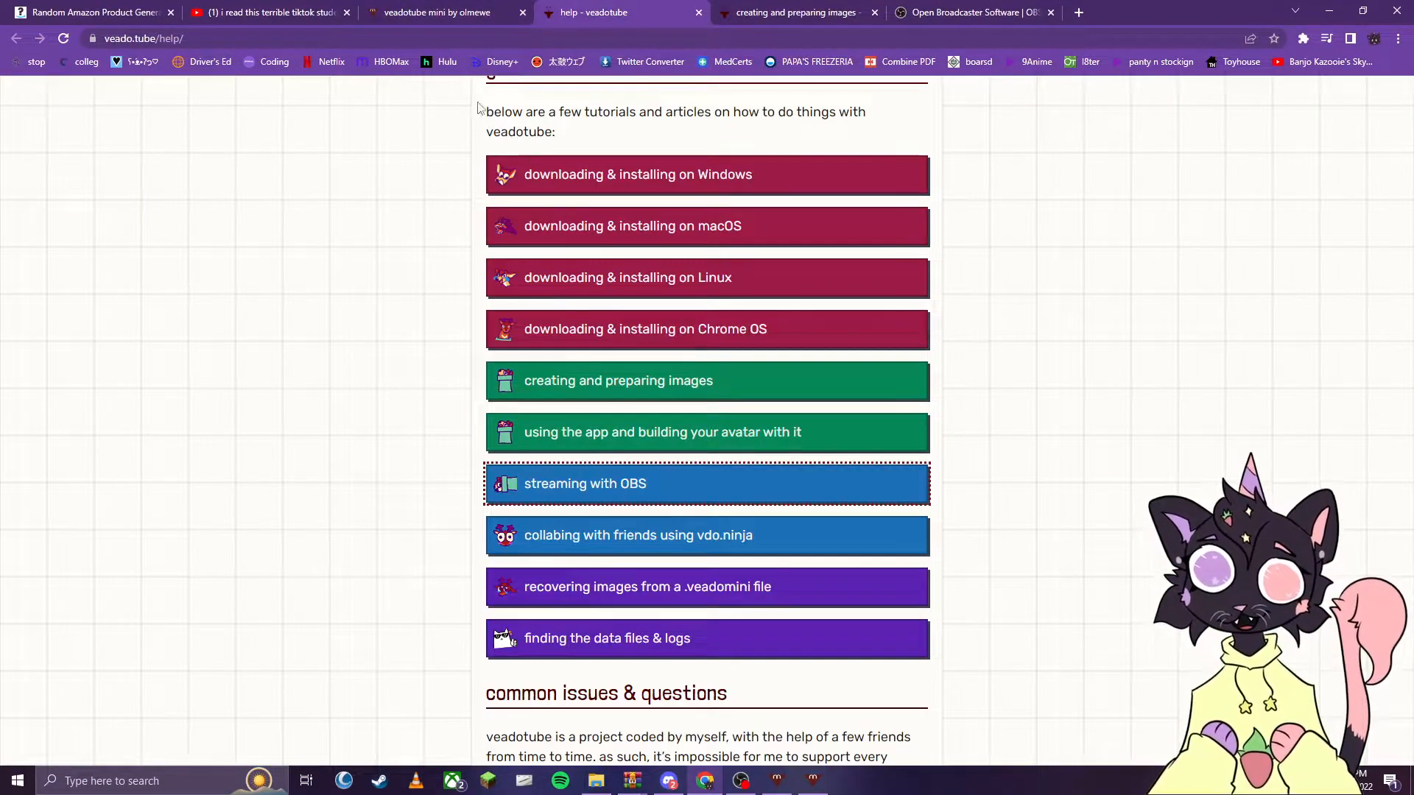
{"action": "middle_click", "coordinate": [595, 393]}
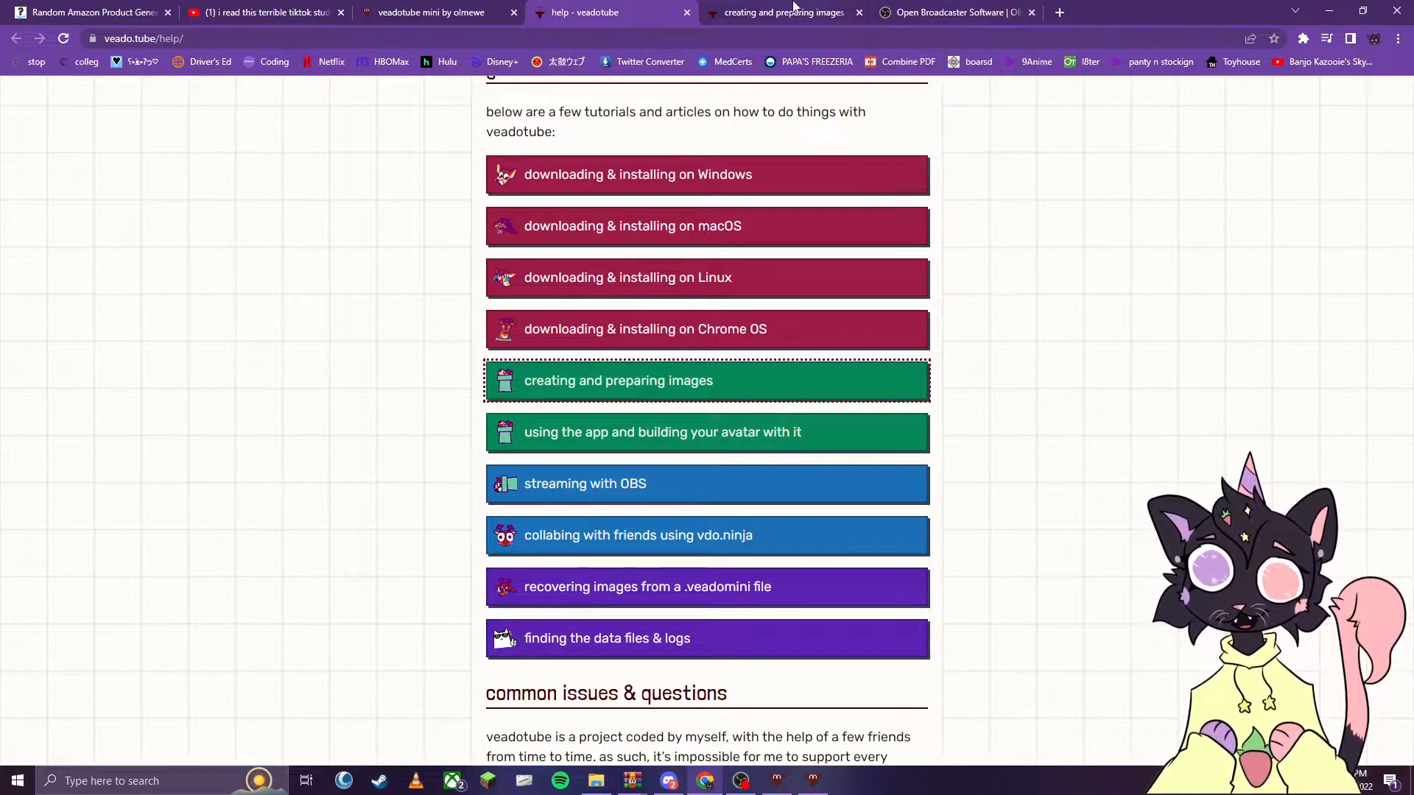
{"action": "left_click", "coordinate": [795, 7]}
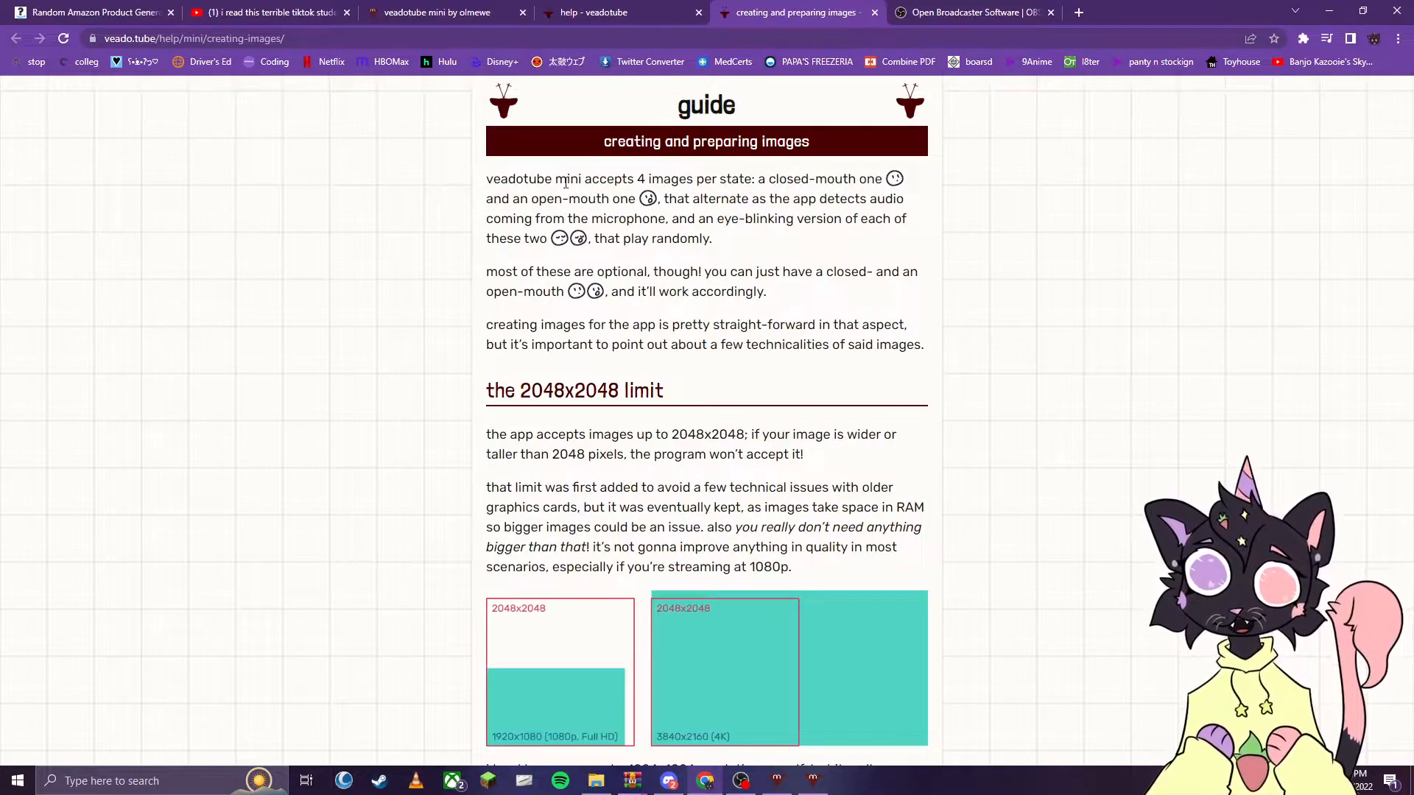
- Examine the creating and preparing images guide for accepted images per state, the size limit and recommended resolution, comparing it with the finished avatar
{"action": "left_click_drag", "start_coordinate": [487, 181], "coordinate": [586, 252]}
{"action": "left_click", "coordinate": [591, 235]}
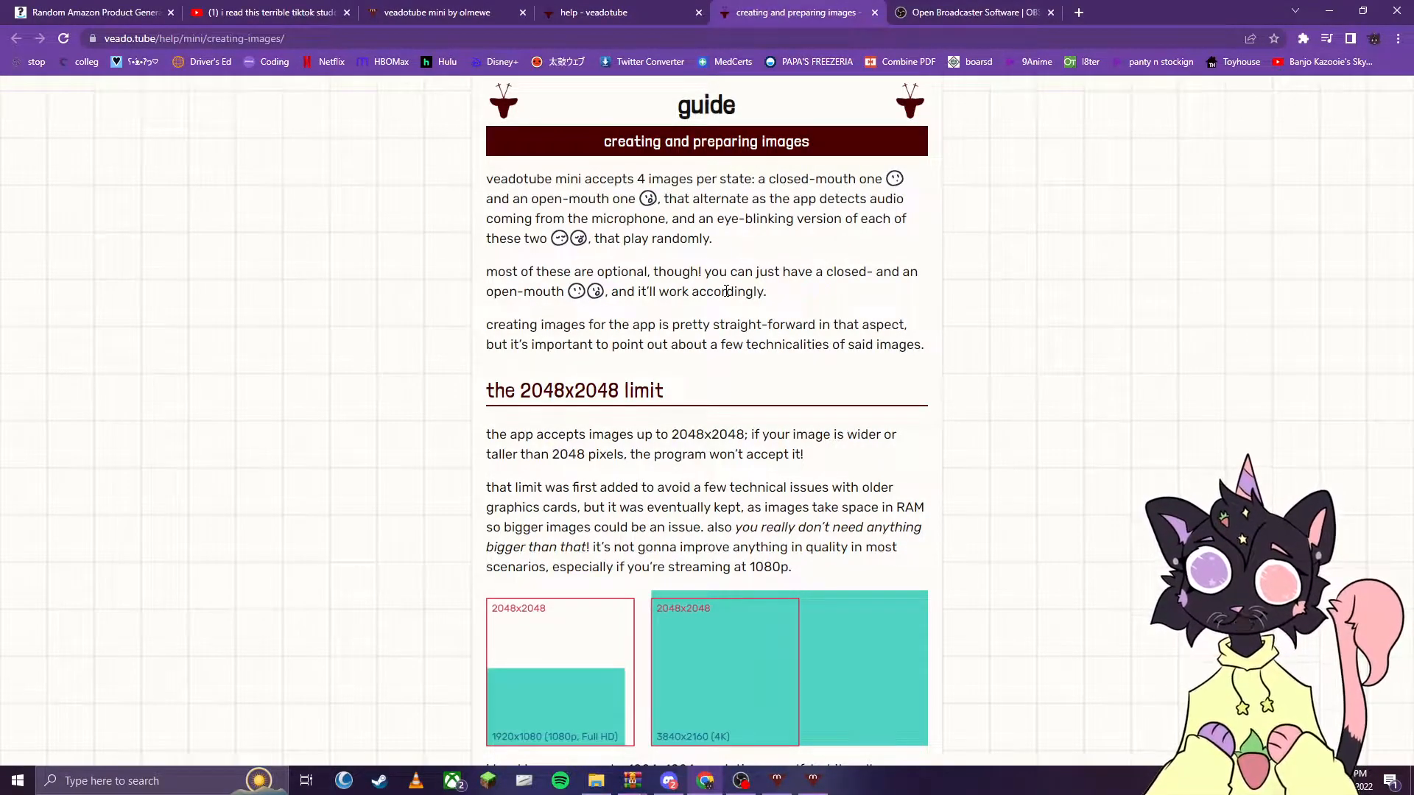
{"action": "left_click", "coordinate": [779, 784]}
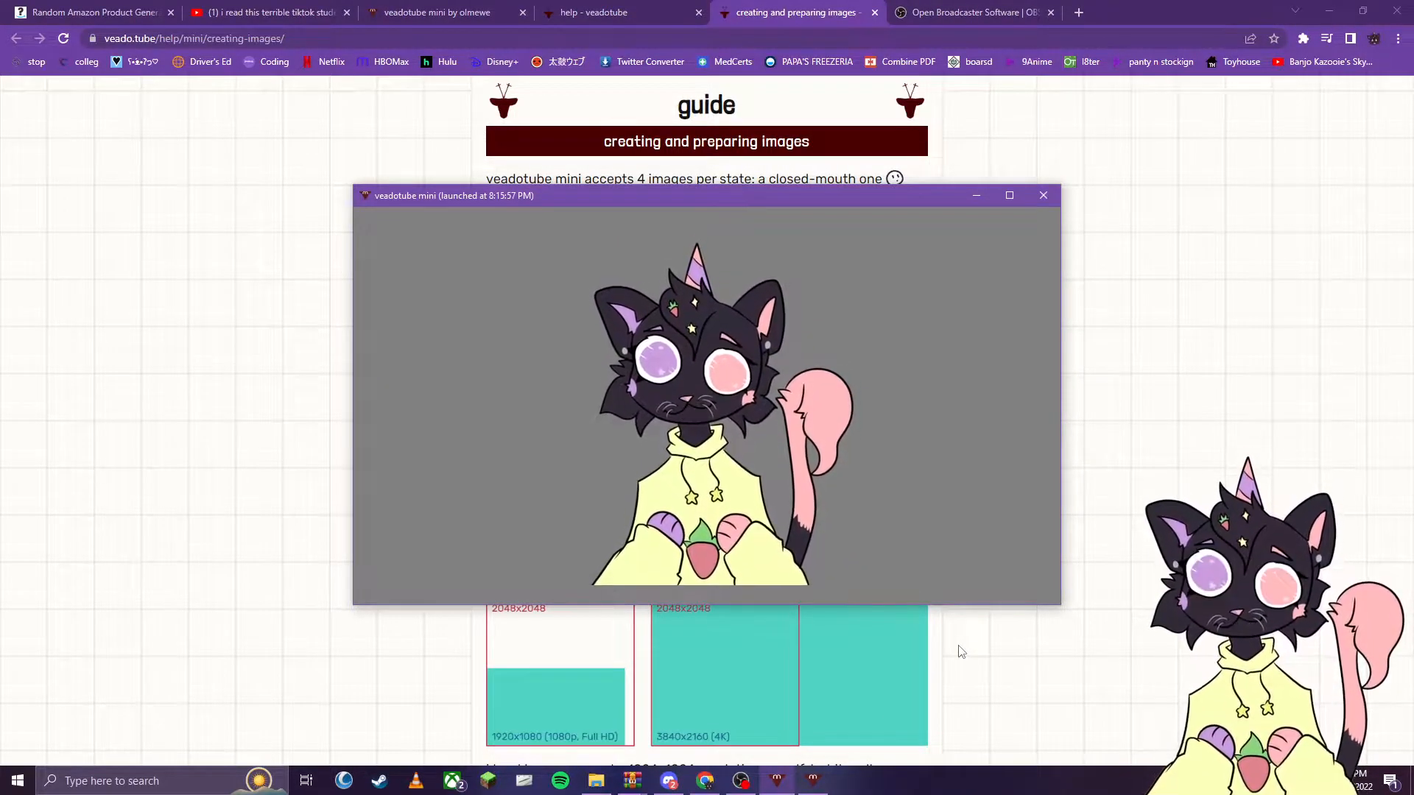
{"action": "left_click", "coordinate": [1003, 686]}
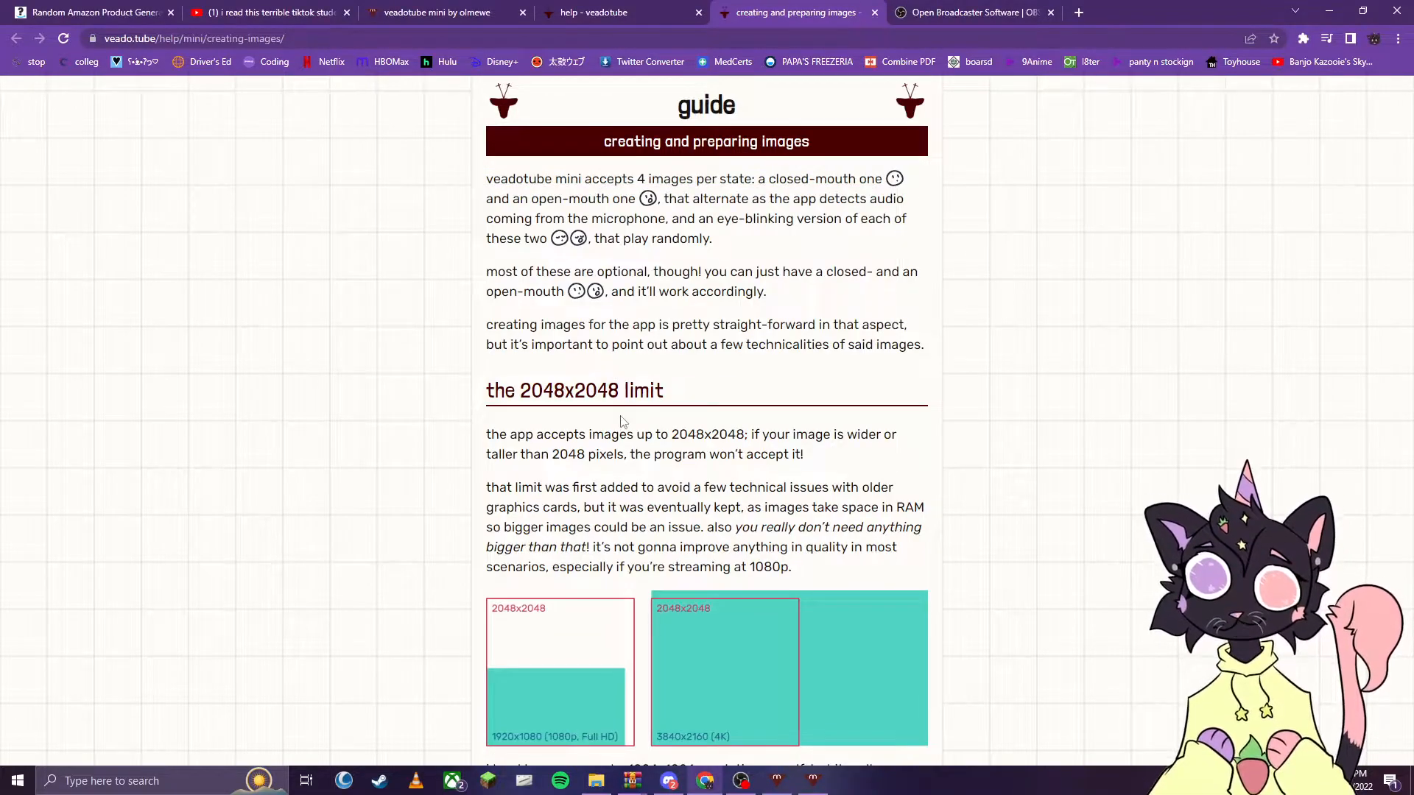
{"action": "scroll", "coordinate": [622, 421], "scroll_direction": "down", "scroll_amount": 3}
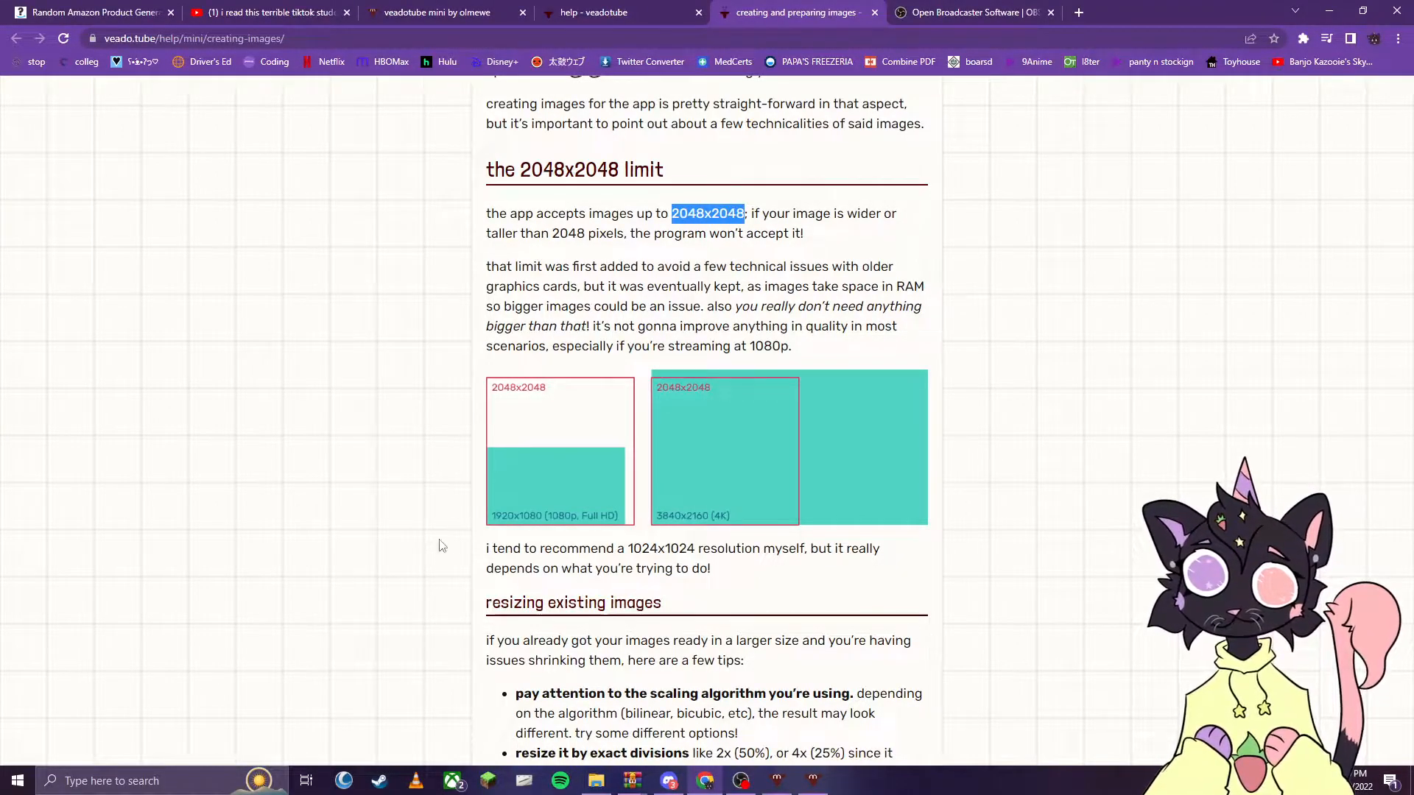
{"action": "left_click_drag", "start_coordinate": [488, 555], "coordinate": [749, 578]}
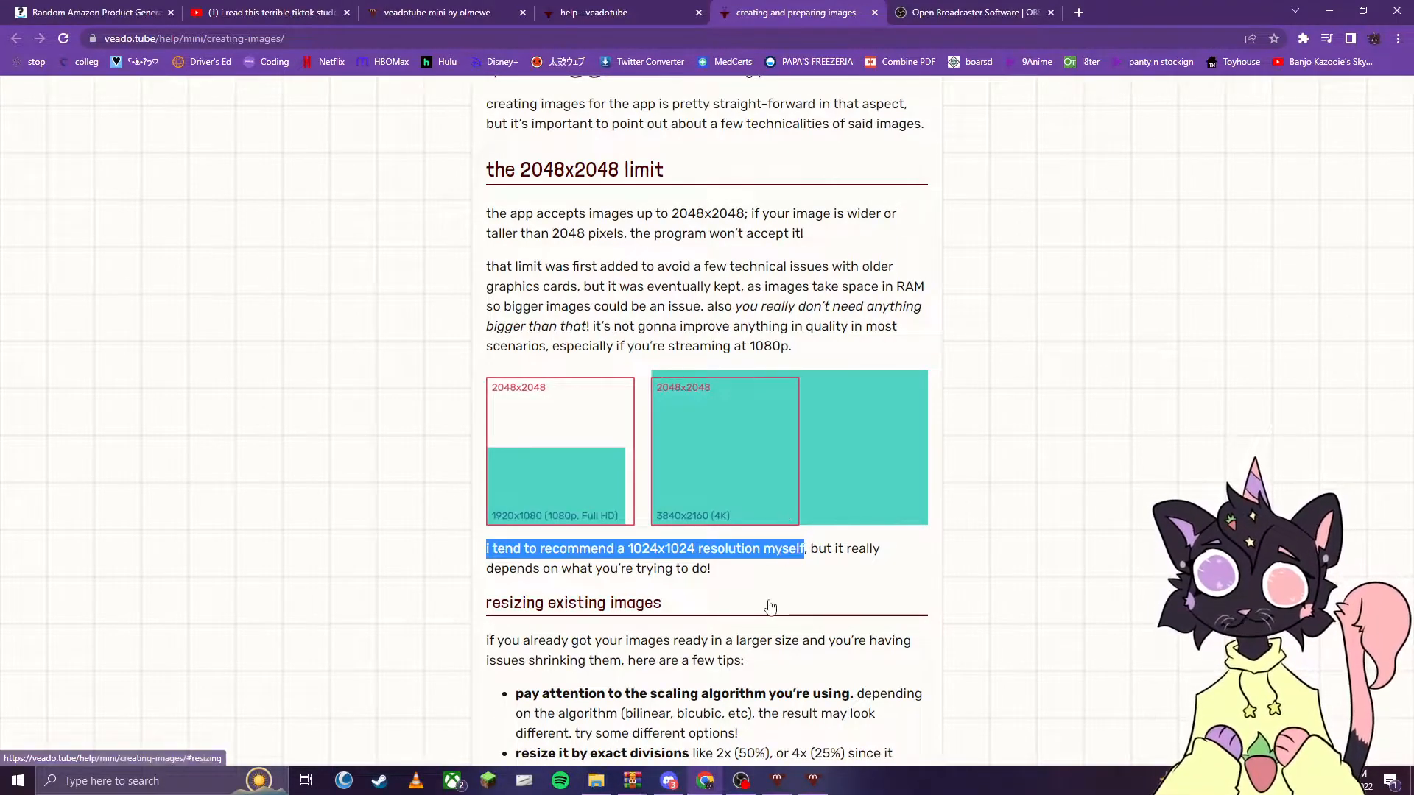
{"action": "left_click", "coordinate": [781, 784]}
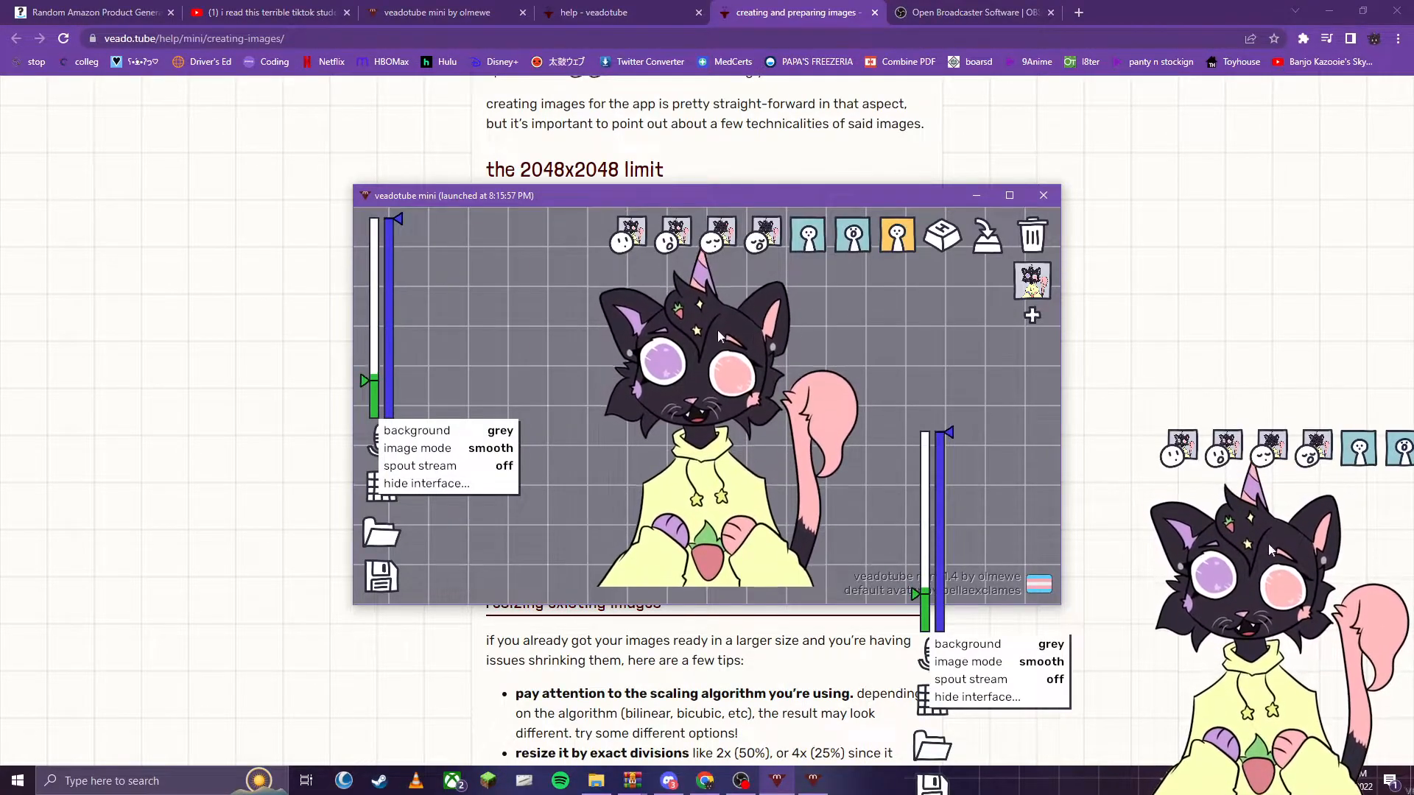
{"action": "left_click", "coordinate": [1104, 409]}
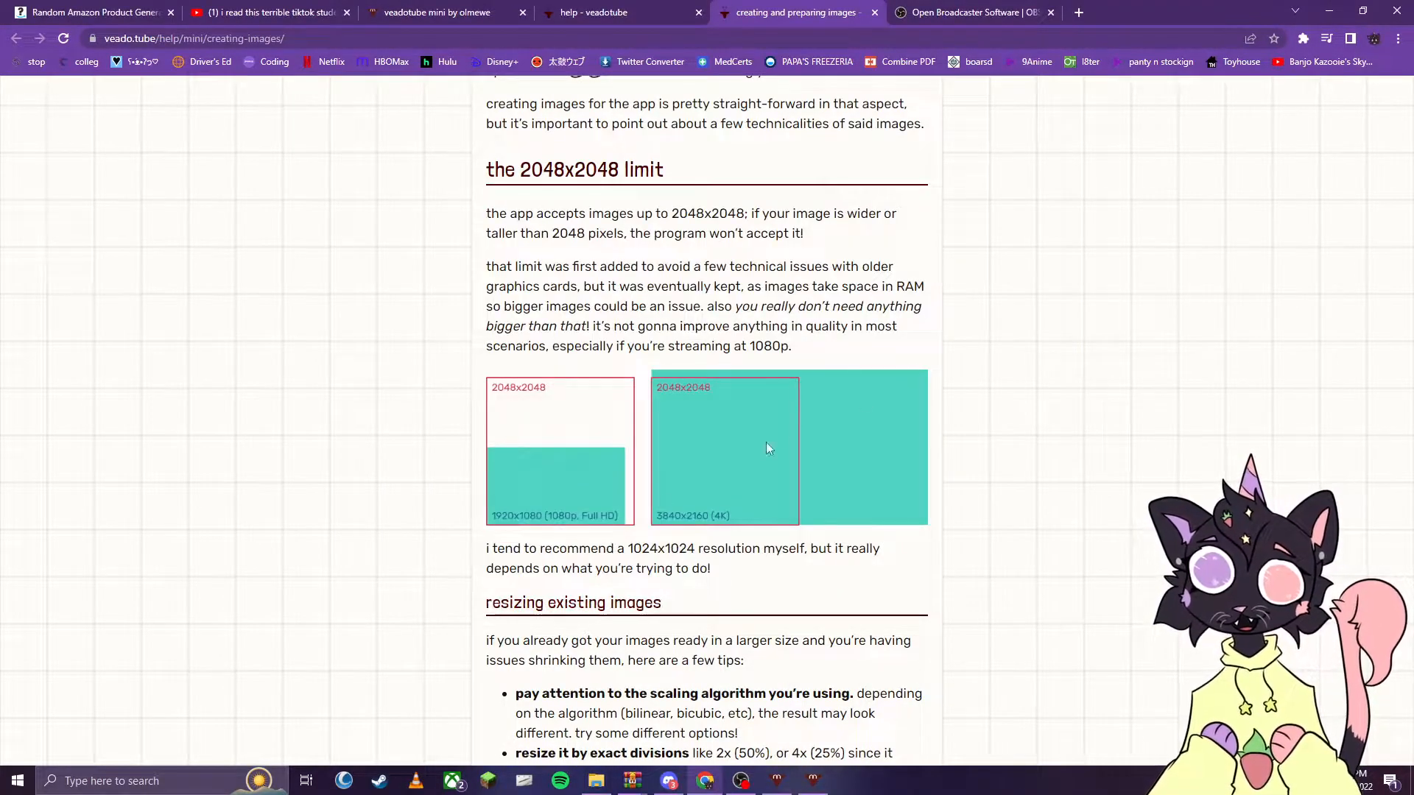
{"action": "scroll", "coordinate": [650, 564], "scroll_direction": "down", "scroll_amount": 5}
{"action": "scroll", "coordinate": [683, 564], "scroll_direction": "up", "scroll_amount": 5}
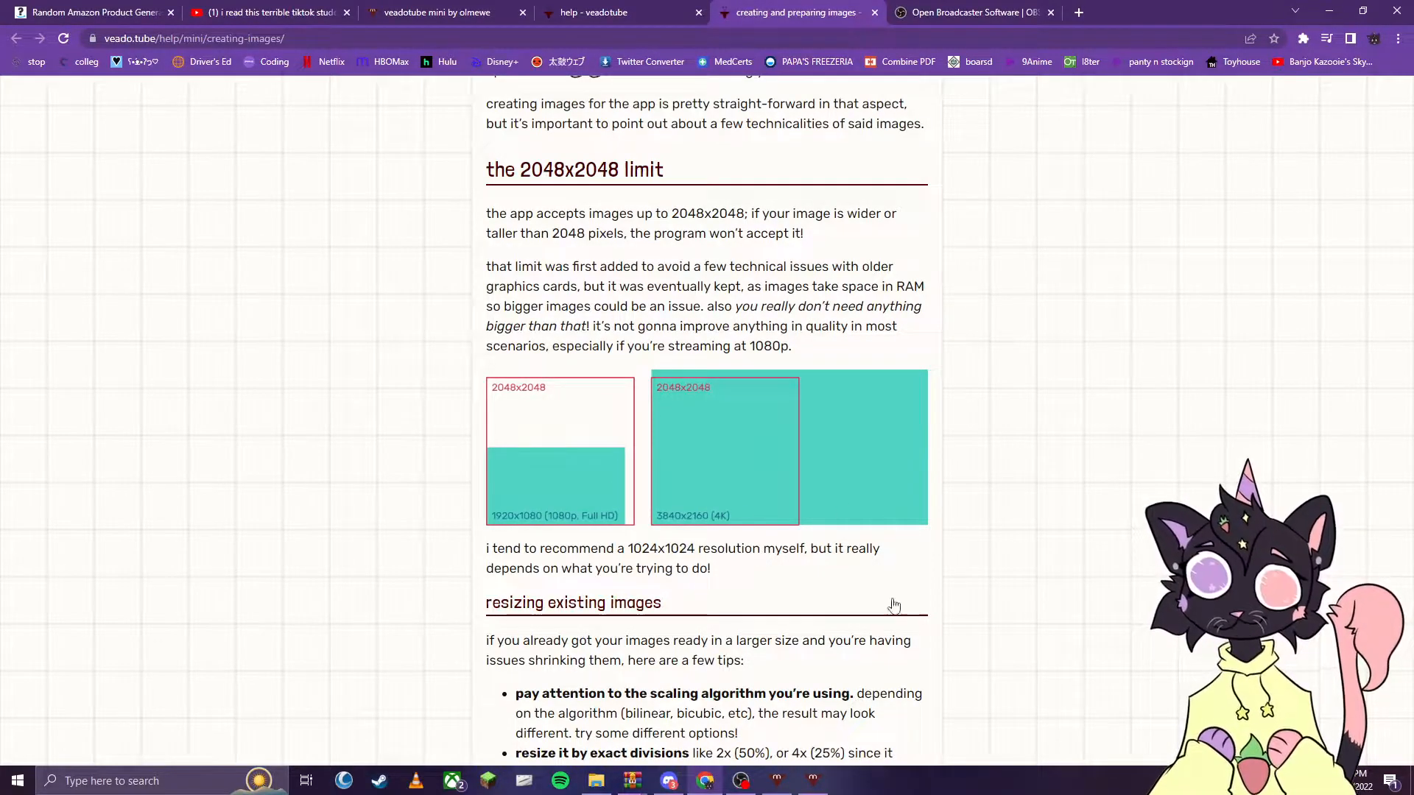
- Bring the pop cat avatar's veadotube mini window forward, maximize it, and set the closed mouth motion to static
{"action": "left_click", "coordinate": [815, 780]}
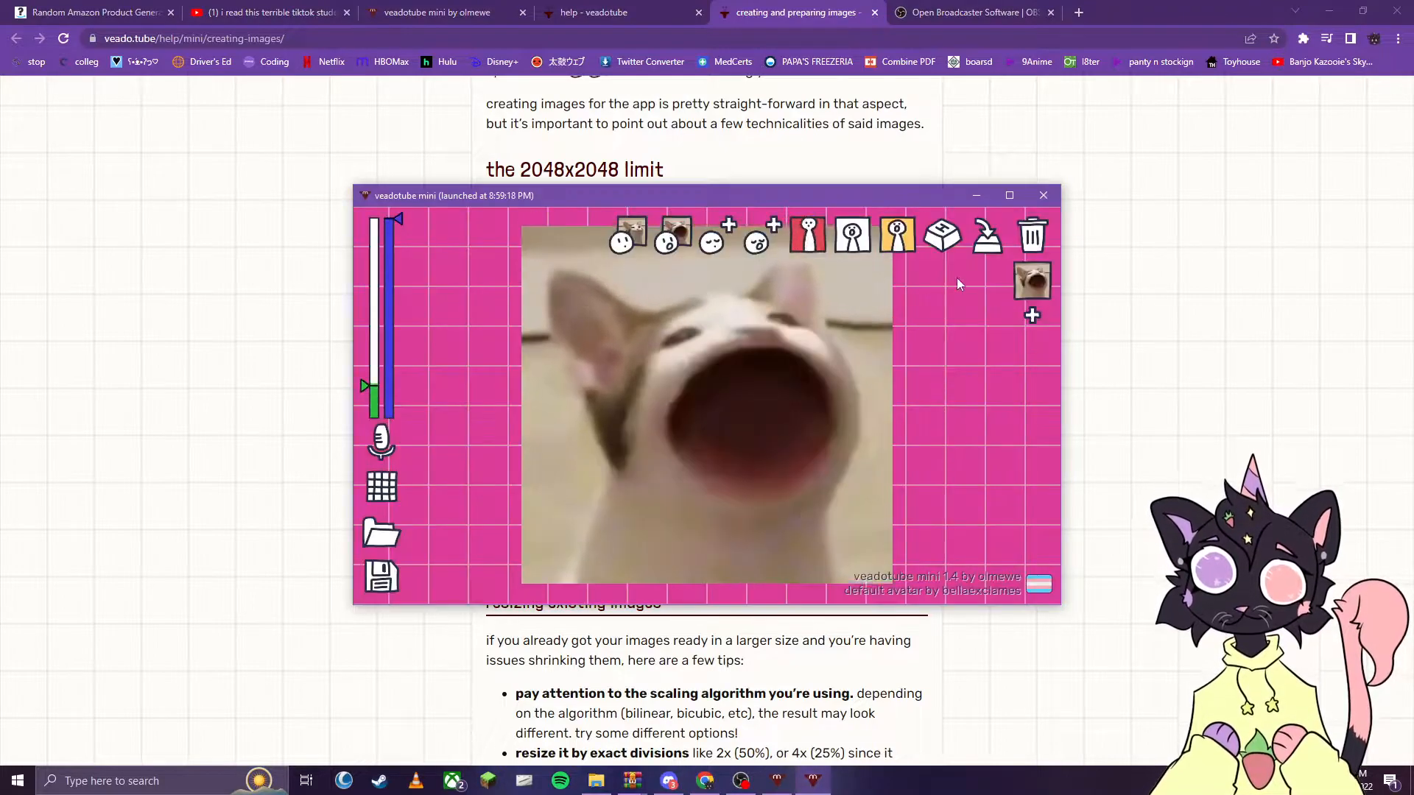
{"action": "left_click", "coordinate": [1019, 191]}
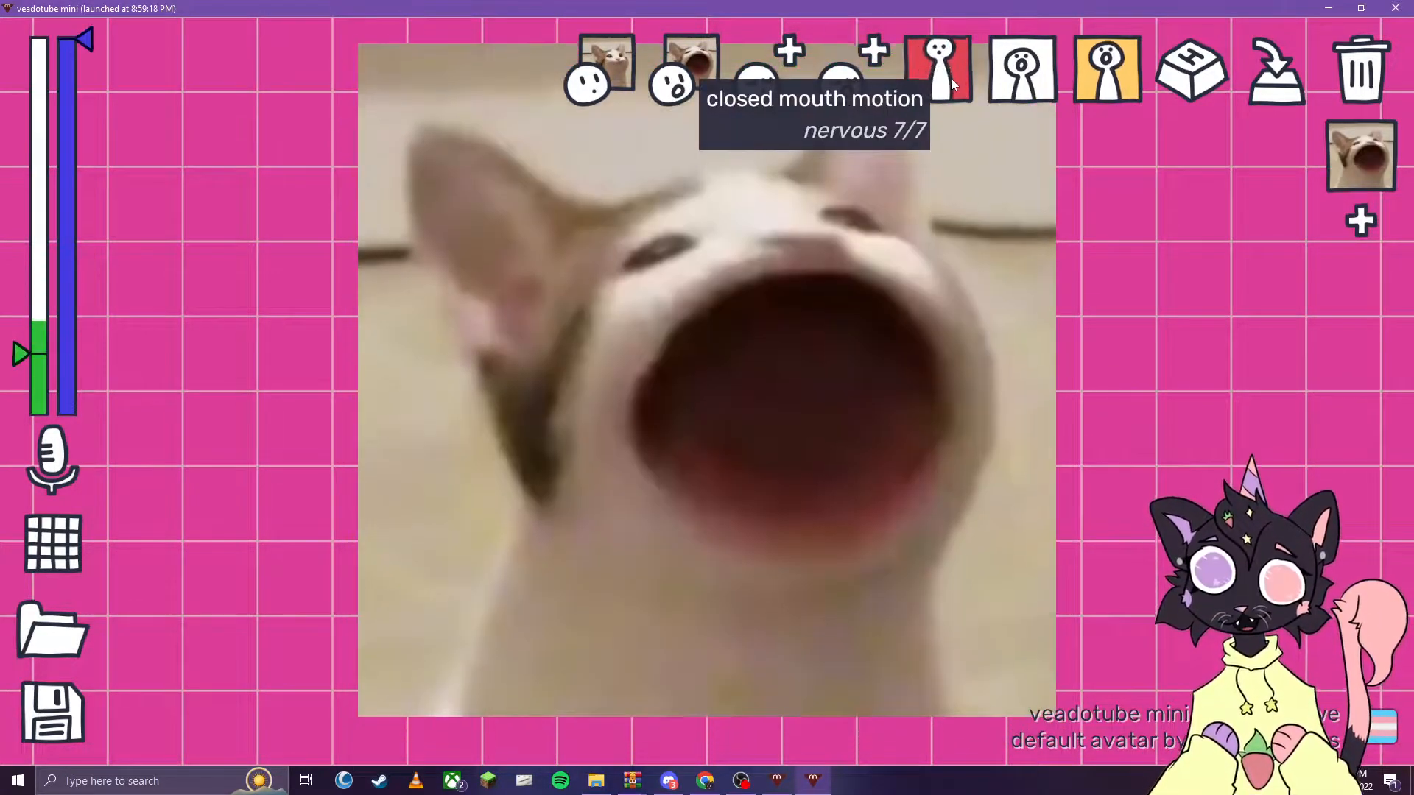
{"action": "left_click", "coordinate": [949, 78]}
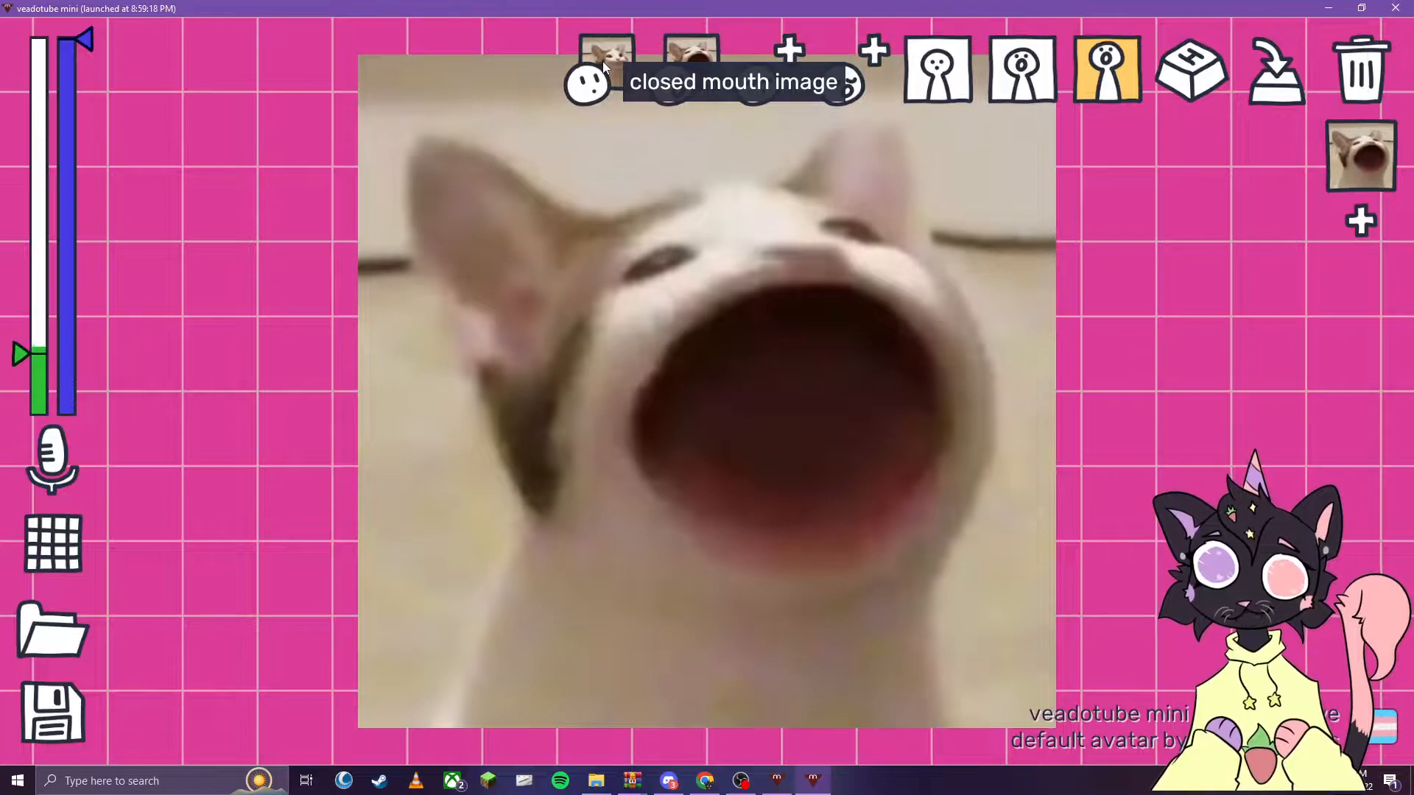
- Load "silly little pop cat closed" as the closed mouth image and "silly little pop cat open" as the open mouth image
{"action": "left_click", "coordinate": [602, 60]}
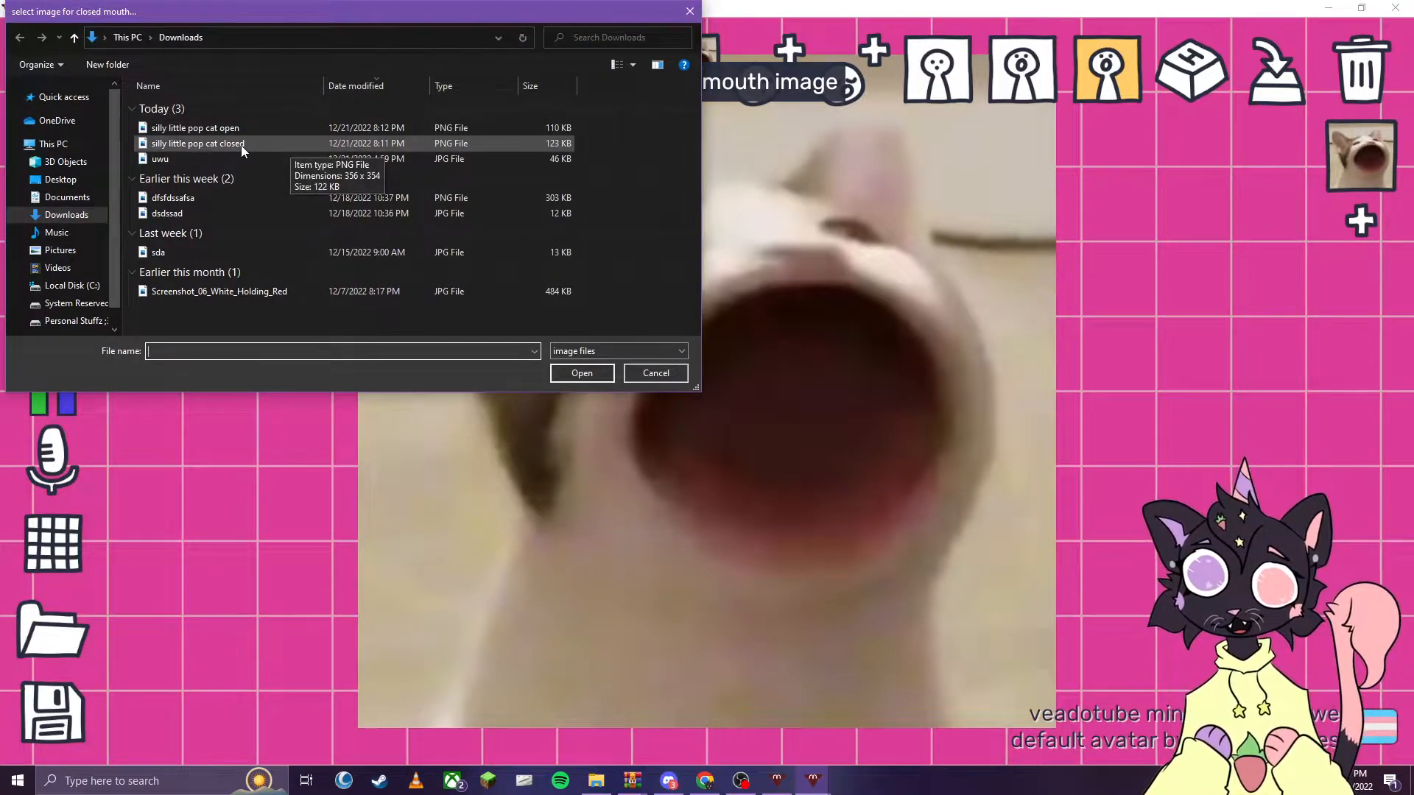
{"action": "left_click", "coordinate": [234, 143]}
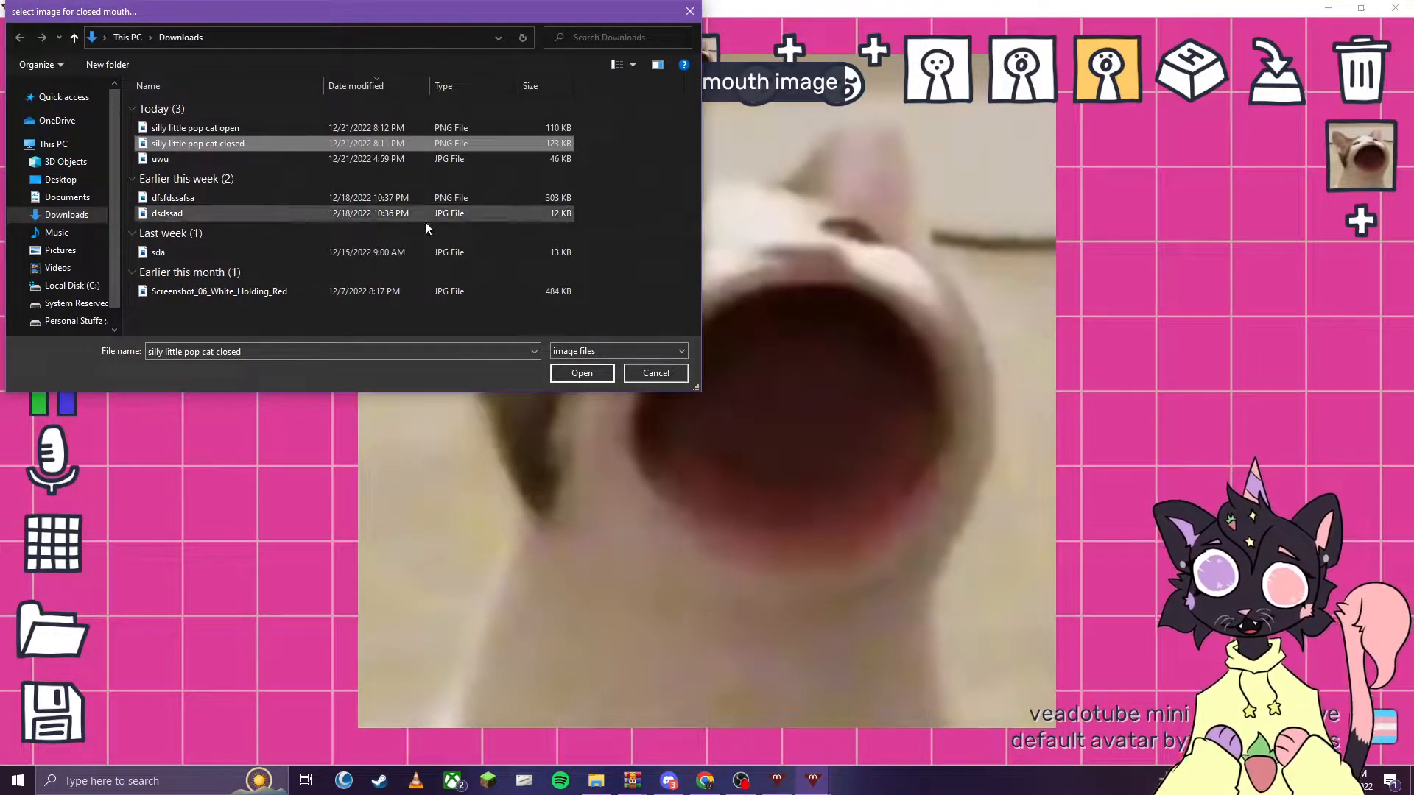
{"action": "left_click", "coordinate": [572, 374]}
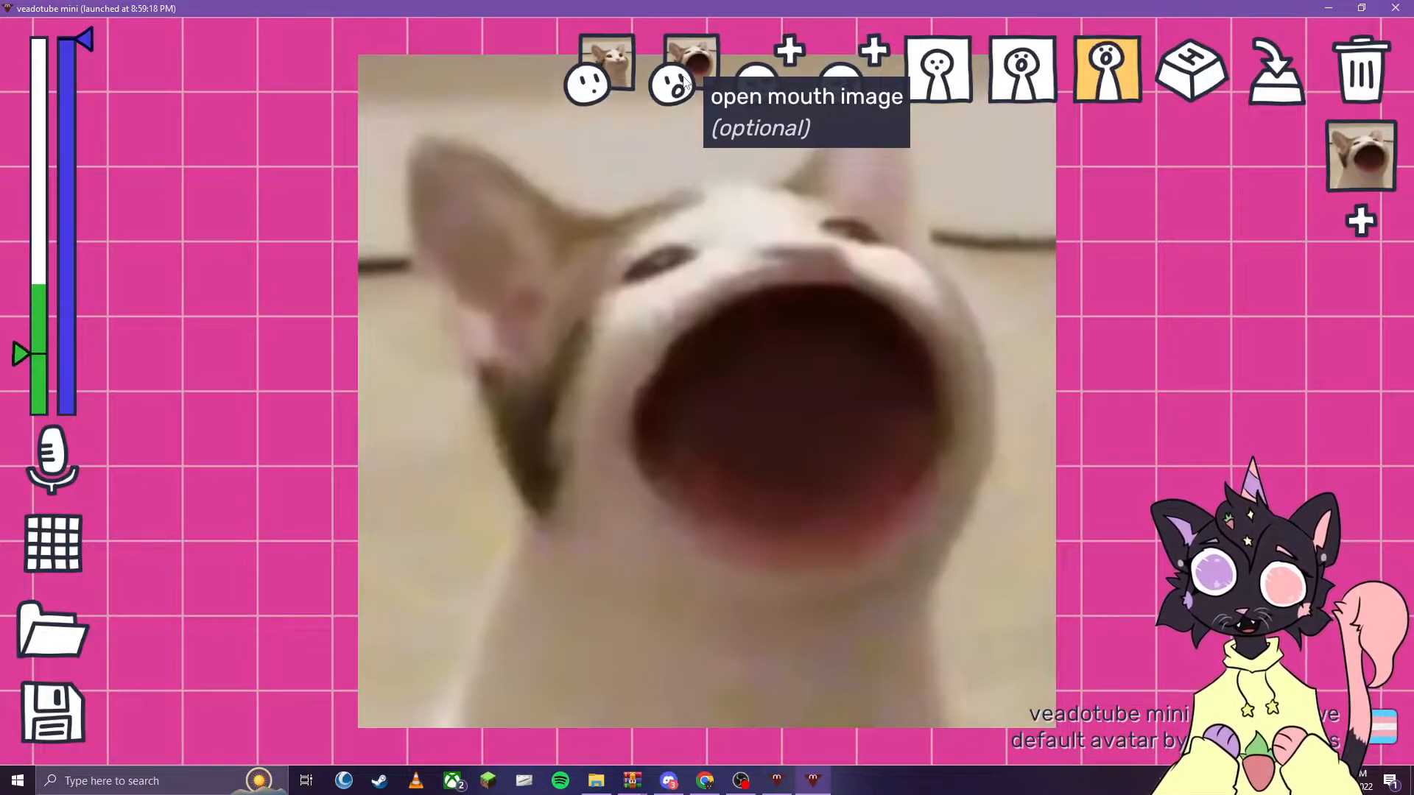
{"action": "left_click", "coordinate": [681, 80]}
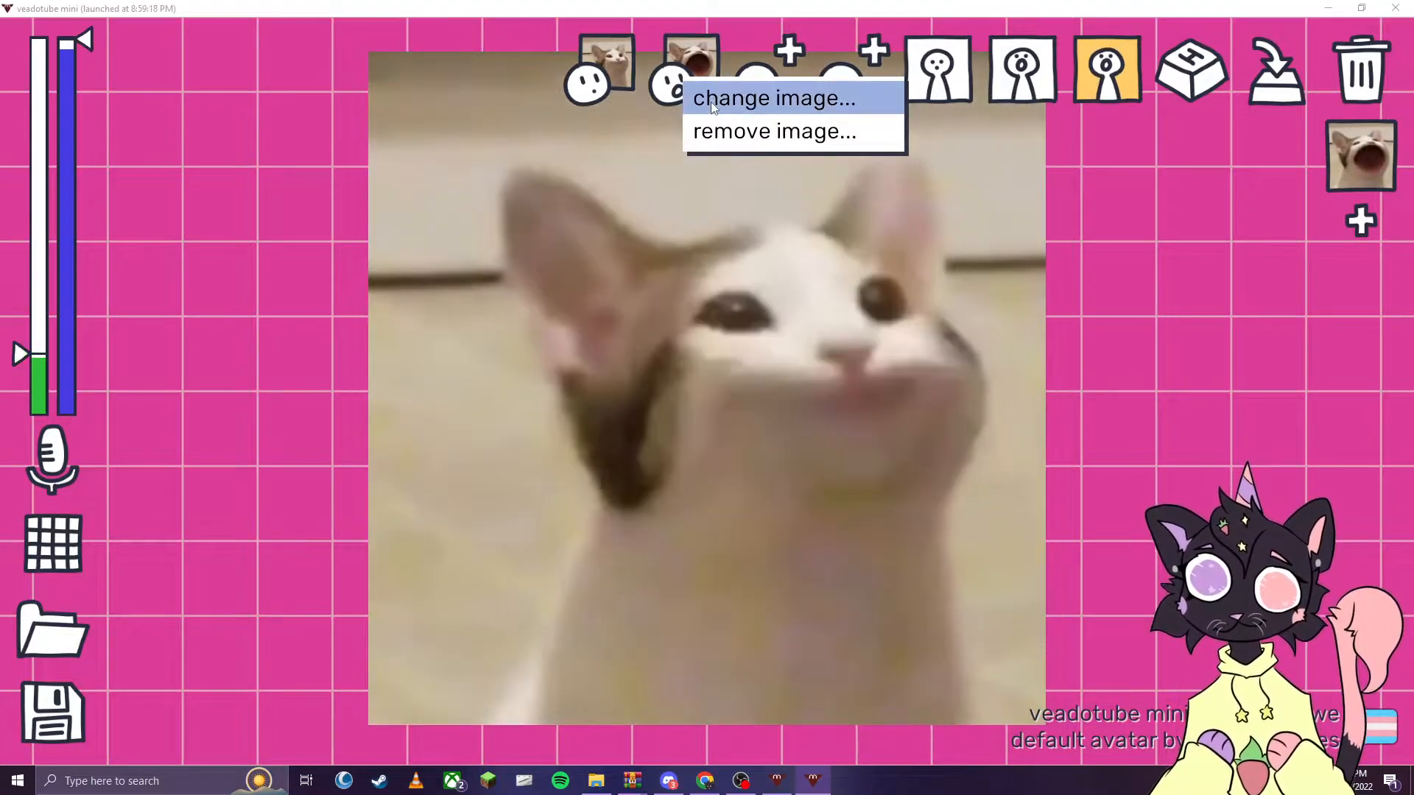
{"action": "left_click", "coordinate": [710, 99]}
{"action": "left_click", "coordinate": [205, 128]}
{"action": "left_click", "coordinate": [559, 370]}
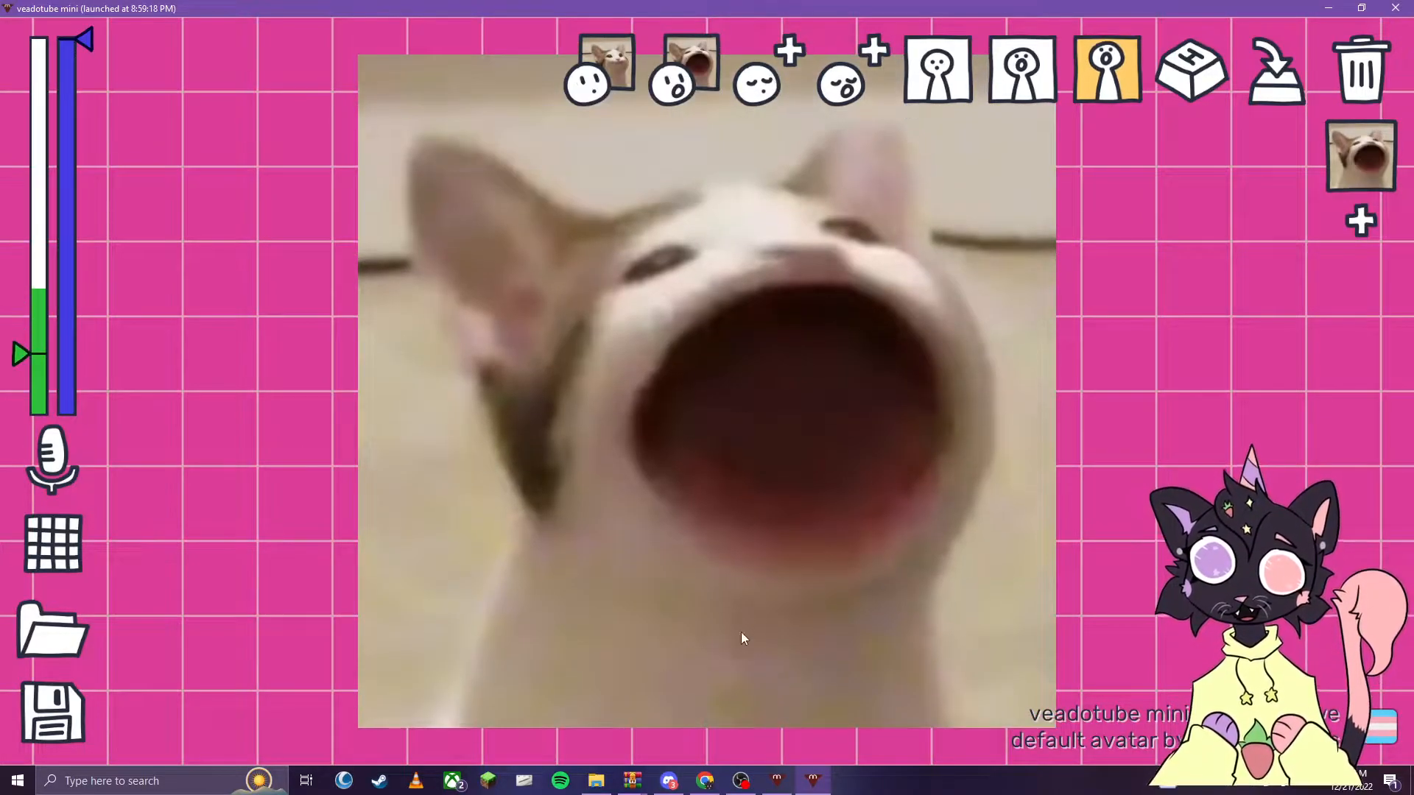
- Examine the finished cat avatar's four mouth and blink images in its own maximized window, and return to the pop cat avatar
{"action": "left_click", "coordinate": [775, 781]}
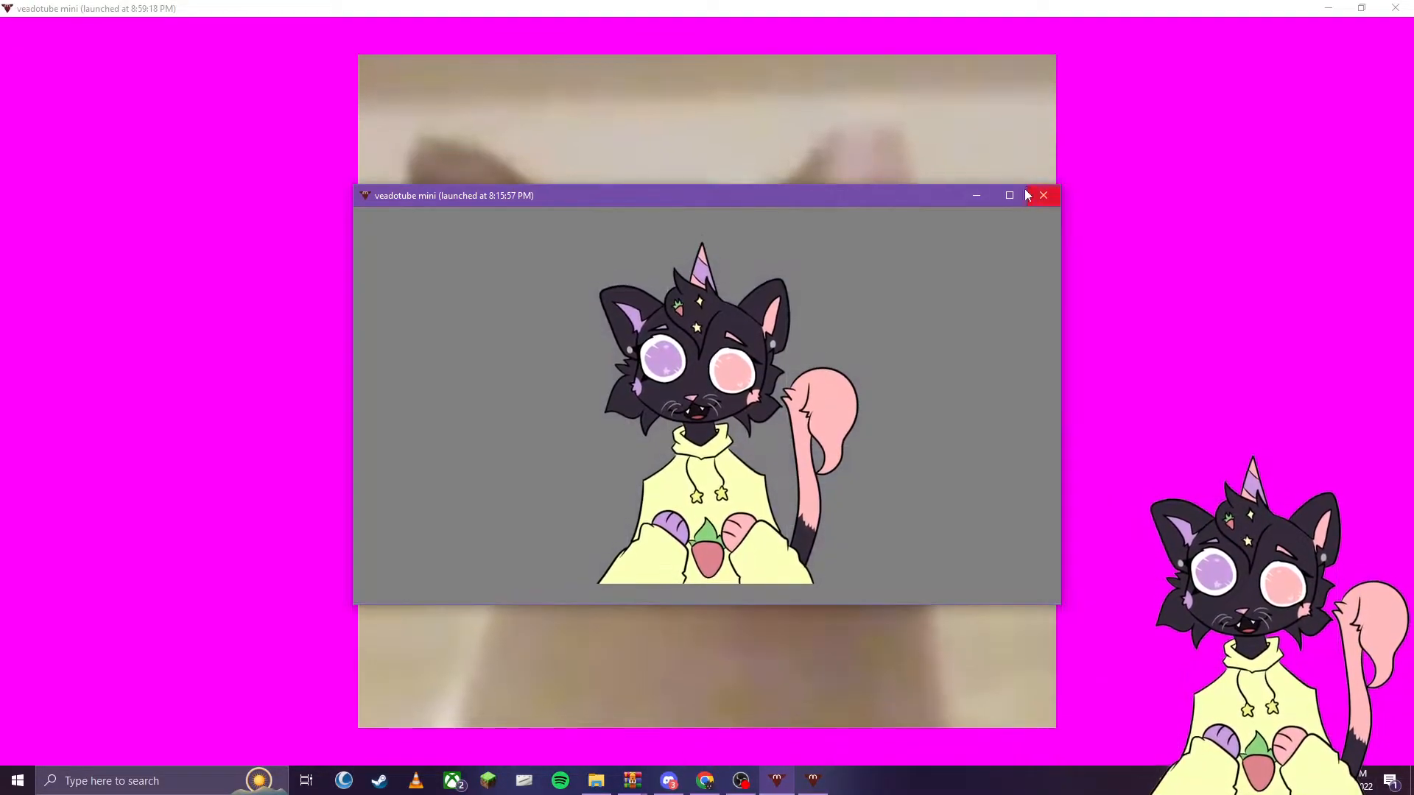
{"action": "left_click", "coordinate": [1010, 195]}
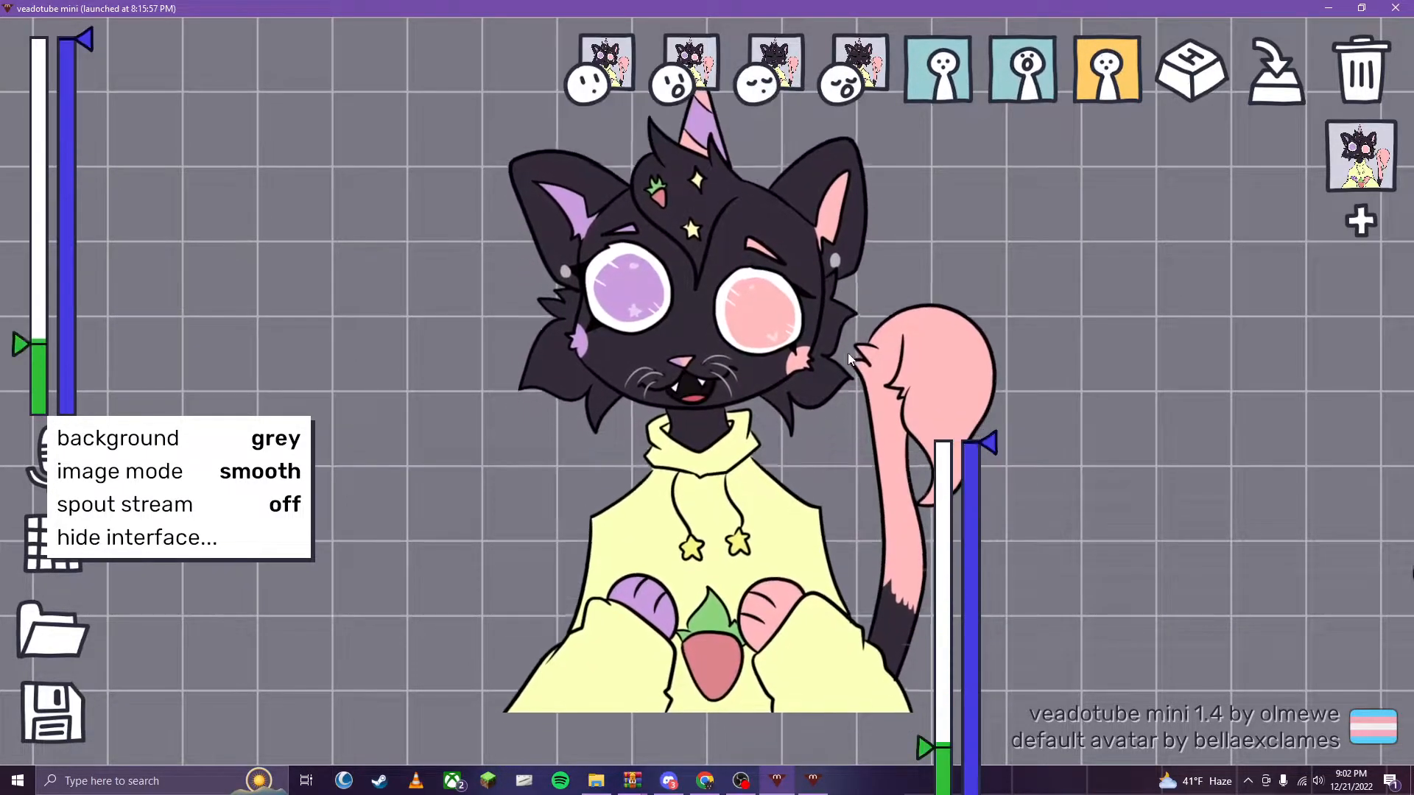
{"action": "left_click", "coordinate": [821, 782]}
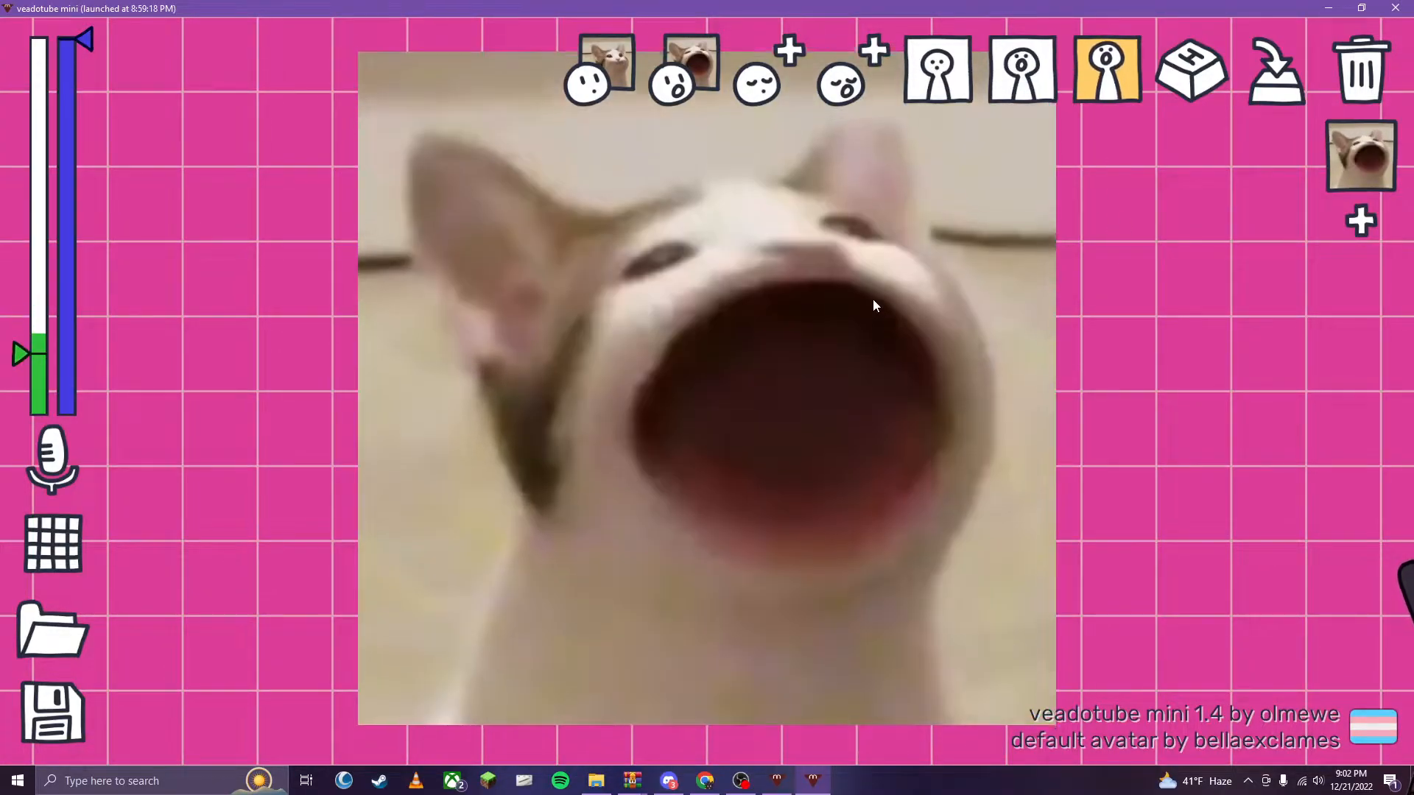
- Set the orange motion option to white and cycle the closed mouth motion through vibing, shaking more, bouncy, excited and nervous back to static
{"action": "left_click", "coordinate": [1110, 72]}
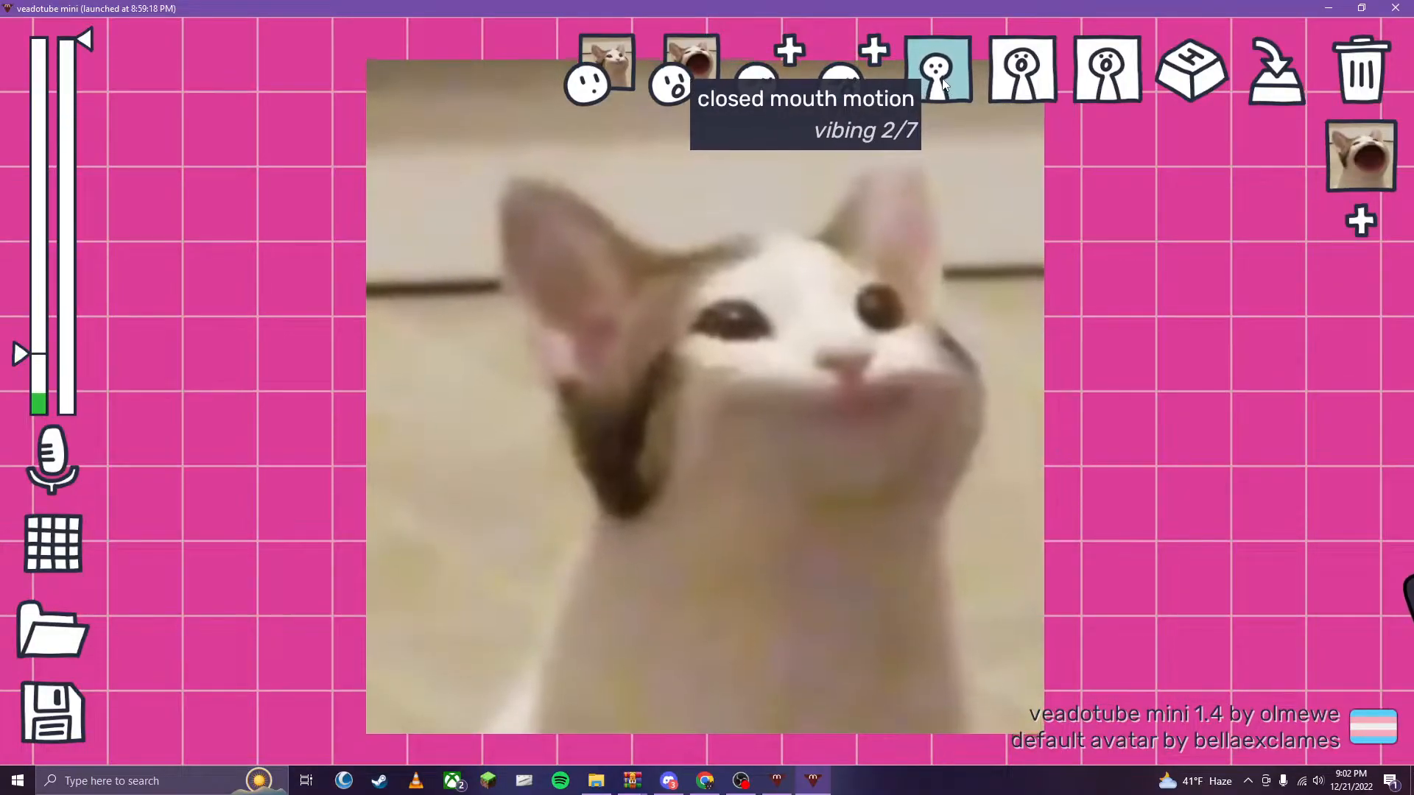
{"action": "left_click", "coordinate": [937, 89]}
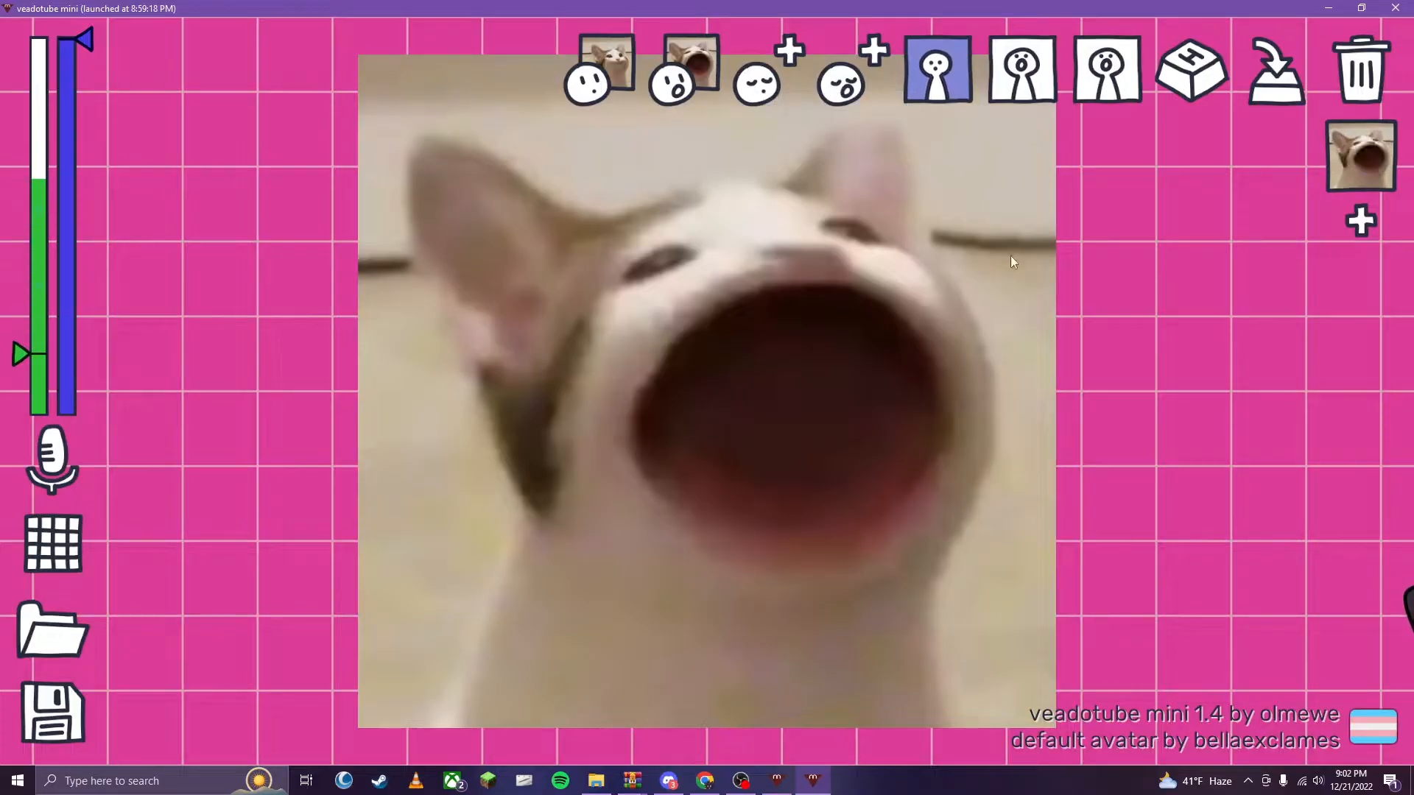
{"action": "left_click", "coordinate": [949, 88]}
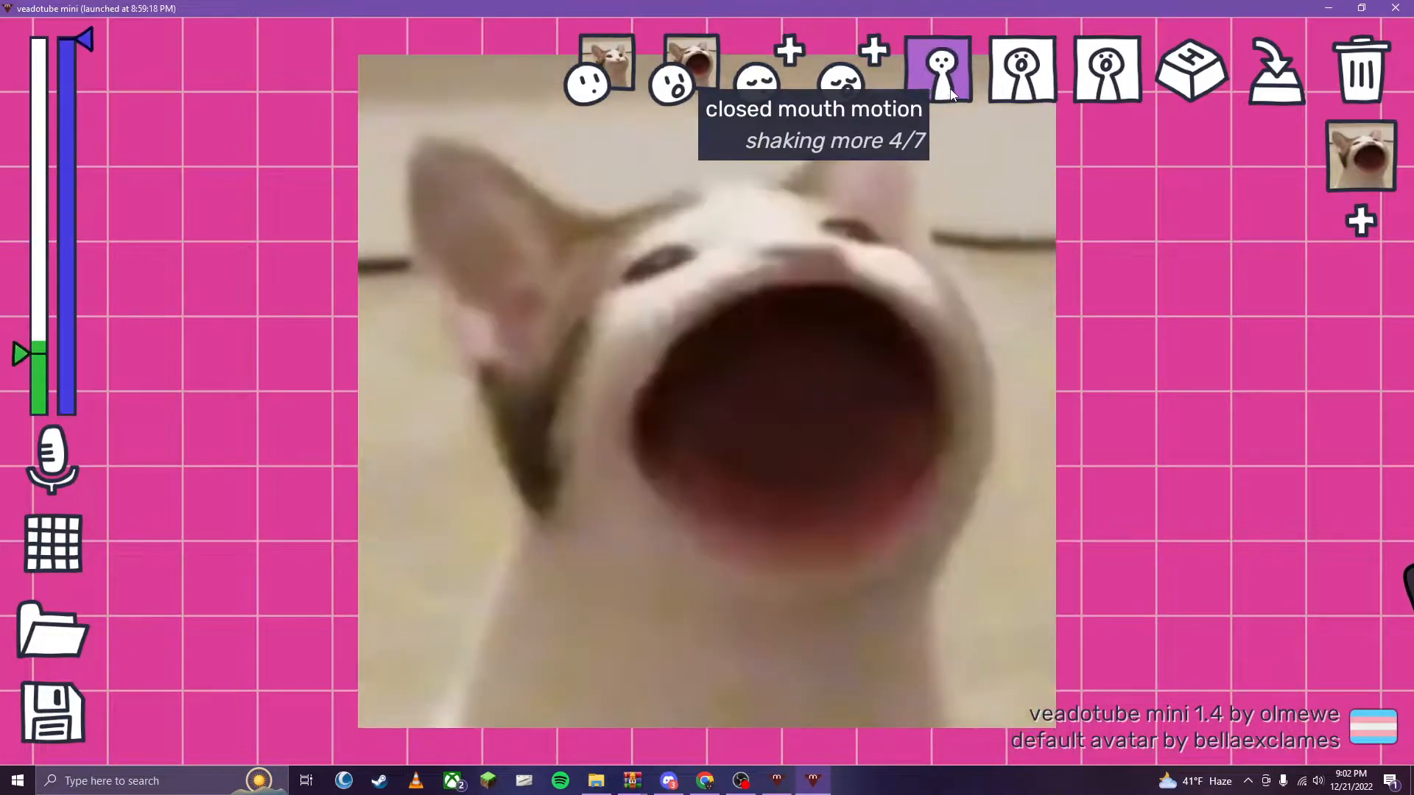
{"action": "left_click", "coordinate": [938, 99]}
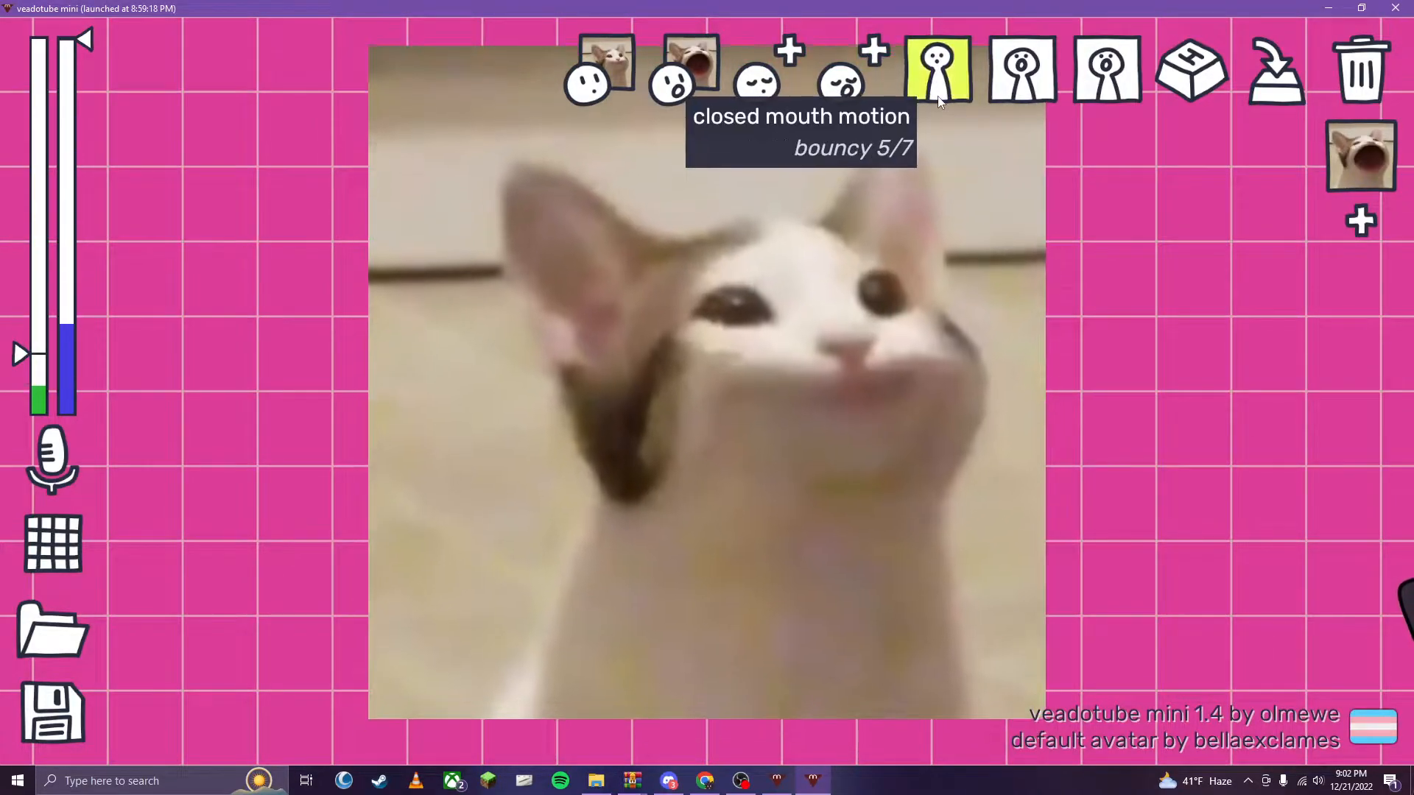
{"action": "left_click", "coordinate": [947, 98]}
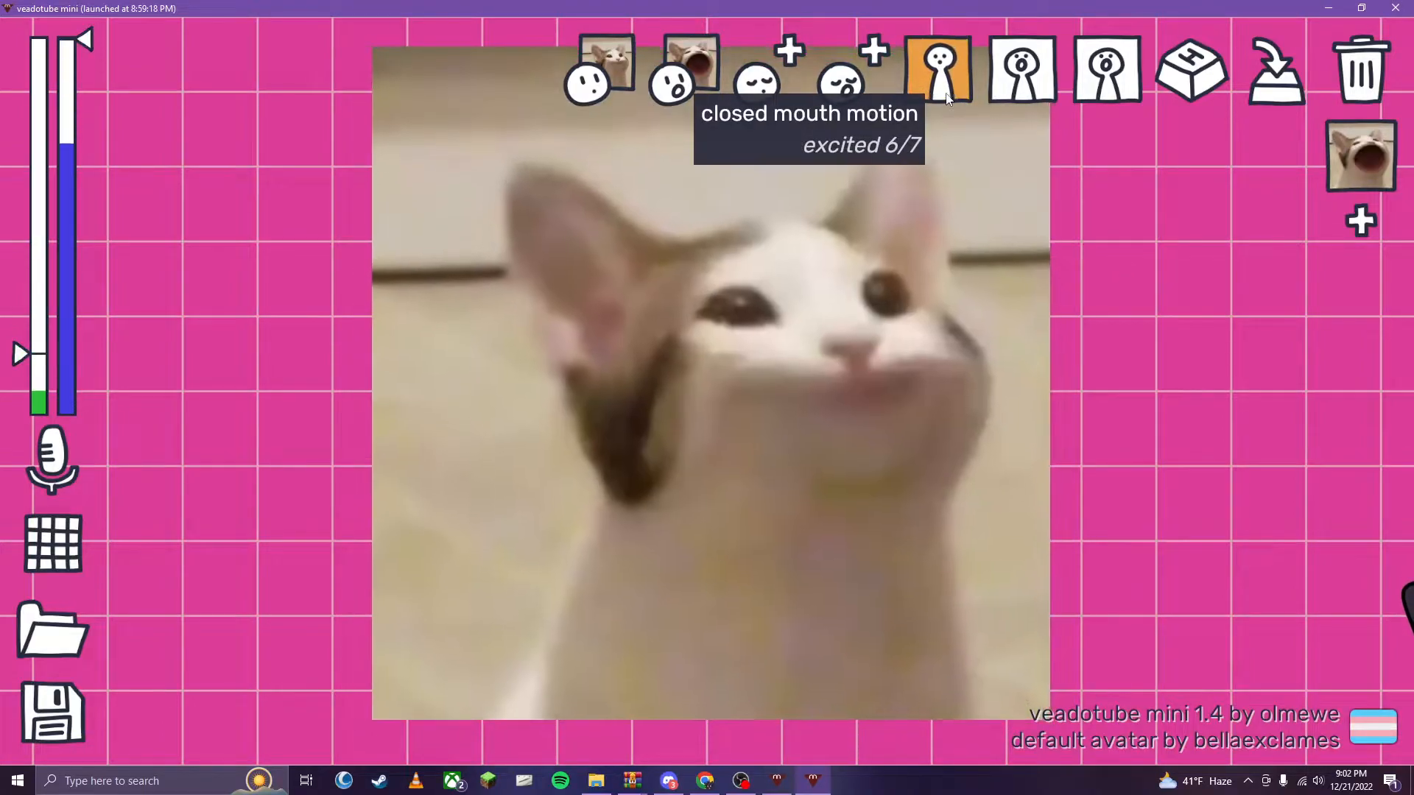
{"action": "left_click", "coordinate": [947, 96]}
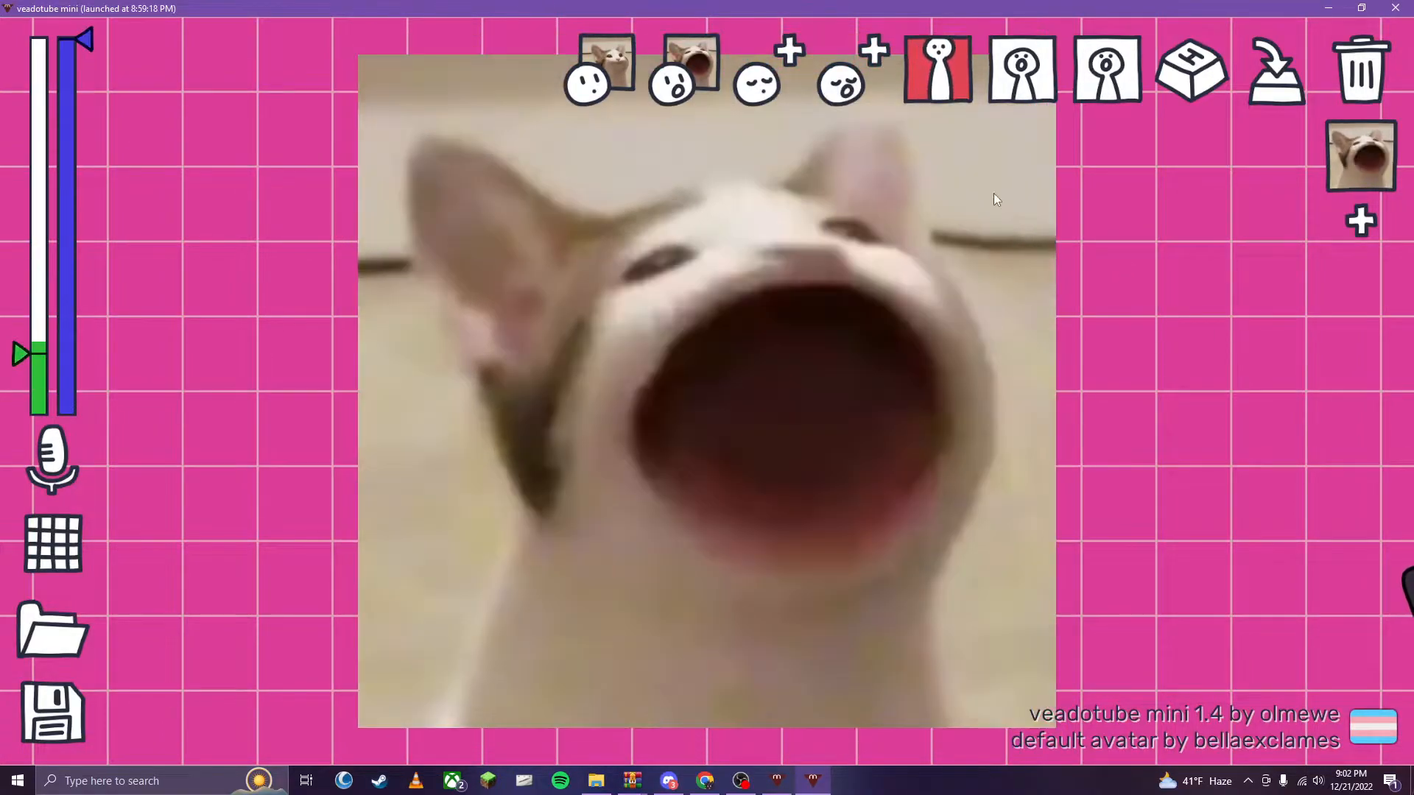
{"action": "left_click", "coordinate": [950, 87]}
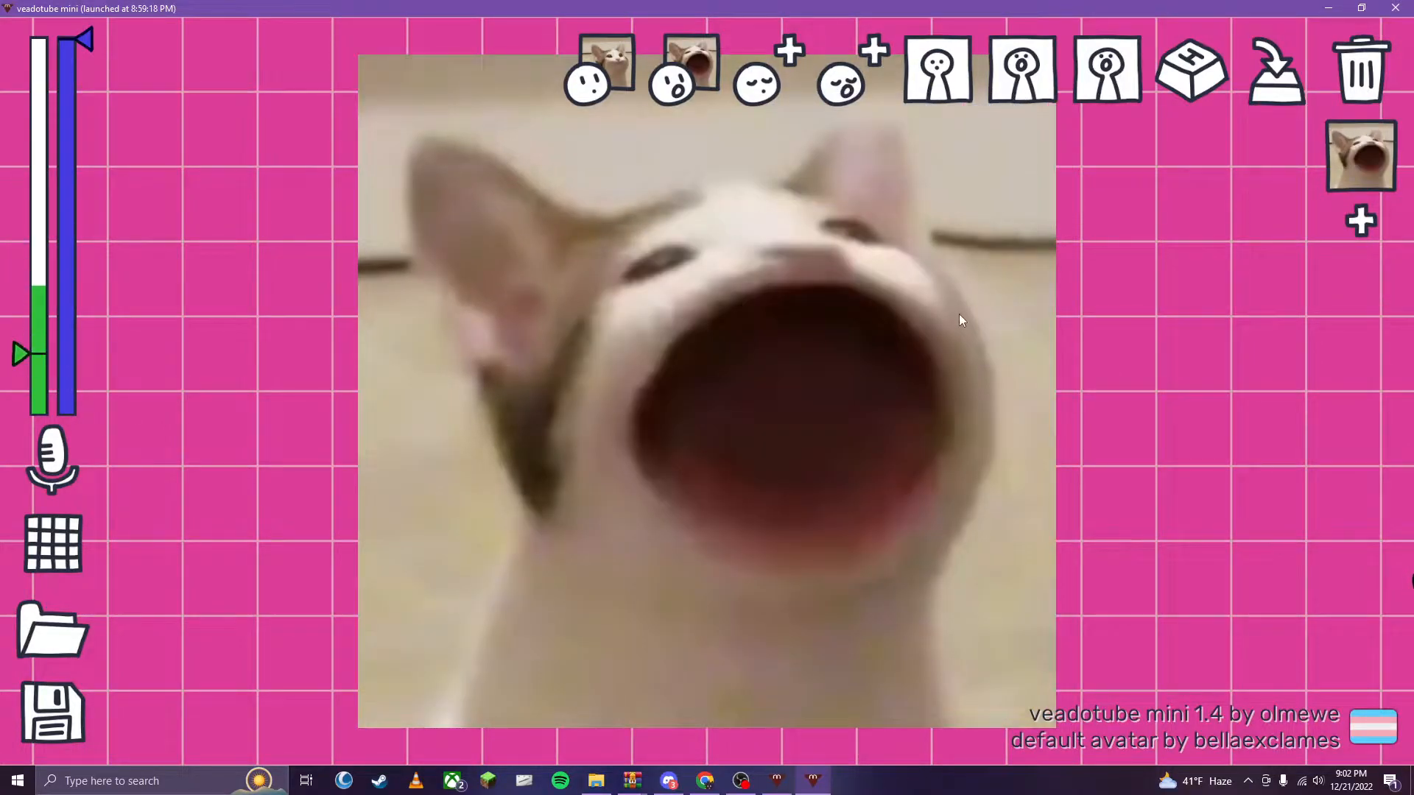
- Set the pop cat's open mouth motion to the blue-violet option
{"action": "left_click", "coordinate": [1027, 72]}
{"action": "left_click", "coordinate": [1027, 72]}
{"action": "left_click", "coordinate": [1027, 73]}
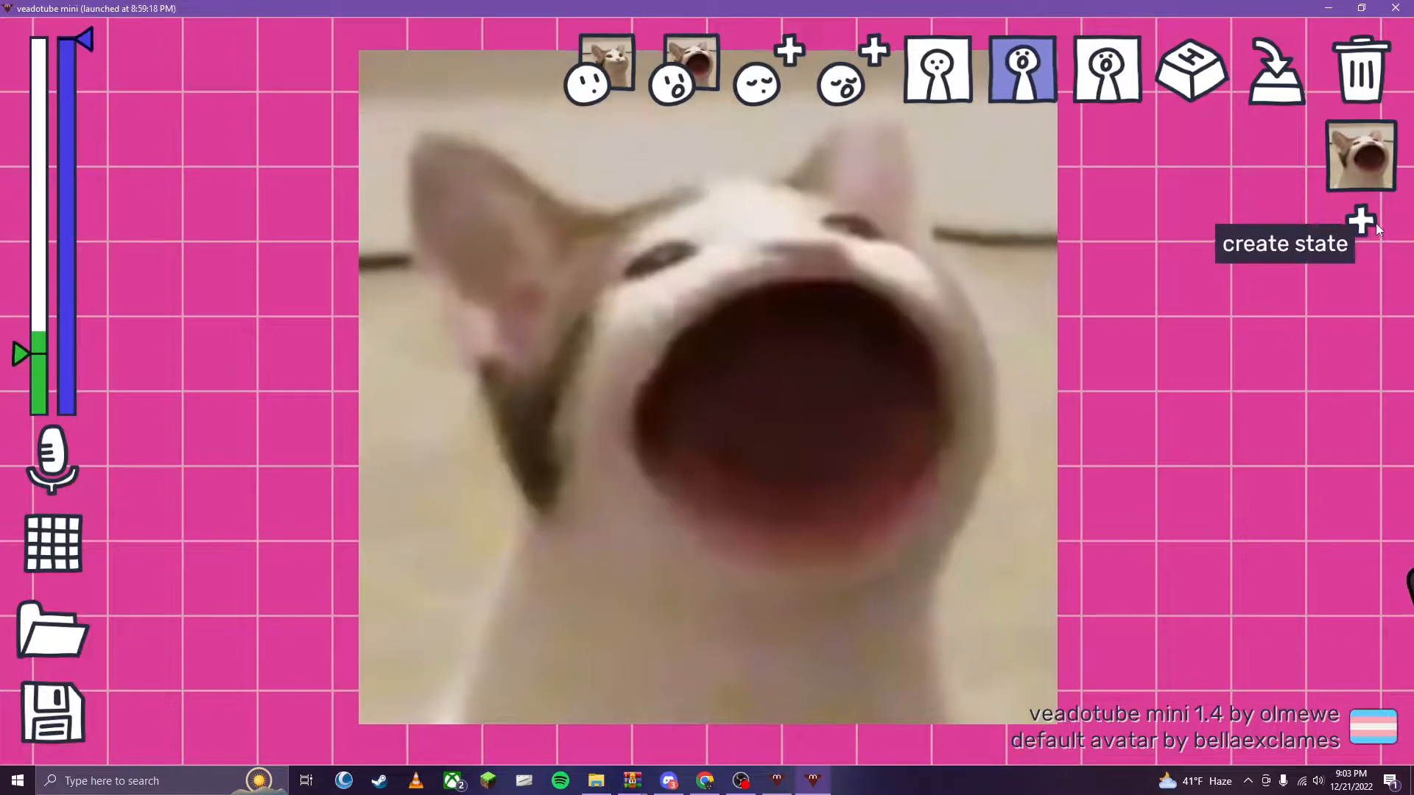
- Create a second avatar state and set both its closed and open mouth motions to the yellow bouncy option
{"action": "left_click", "coordinate": [1360, 221]}
{"action": "left_click", "coordinate": [947, 76]}
{"action": "left_click", "coordinate": [947, 73]}
{"action": "left_click", "coordinate": [947, 73]}
{"action": "left_click", "coordinate": [947, 74]}
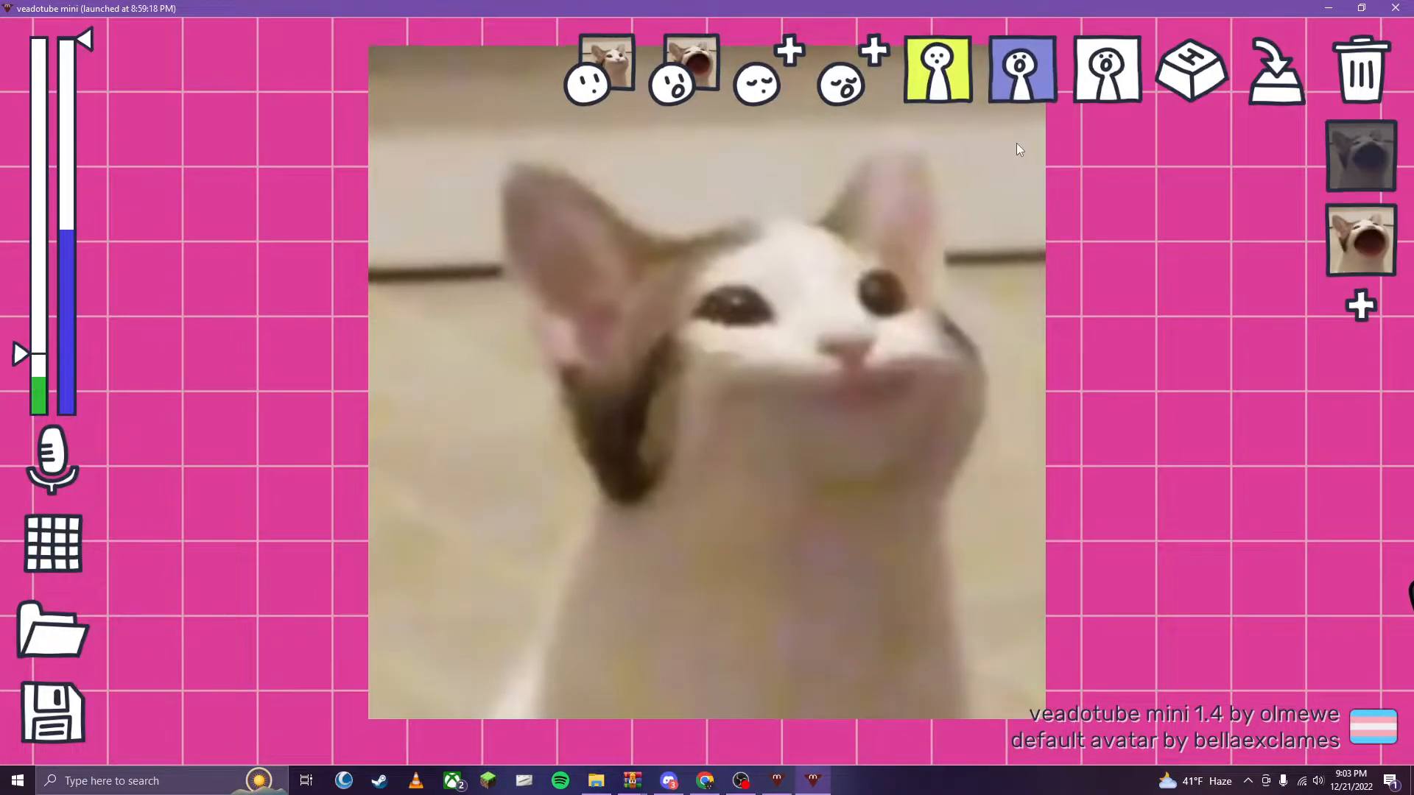
{"action": "left_click", "coordinate": [1020, 87]}
{"action": "left_click", "coordinate": [1023, 89]}
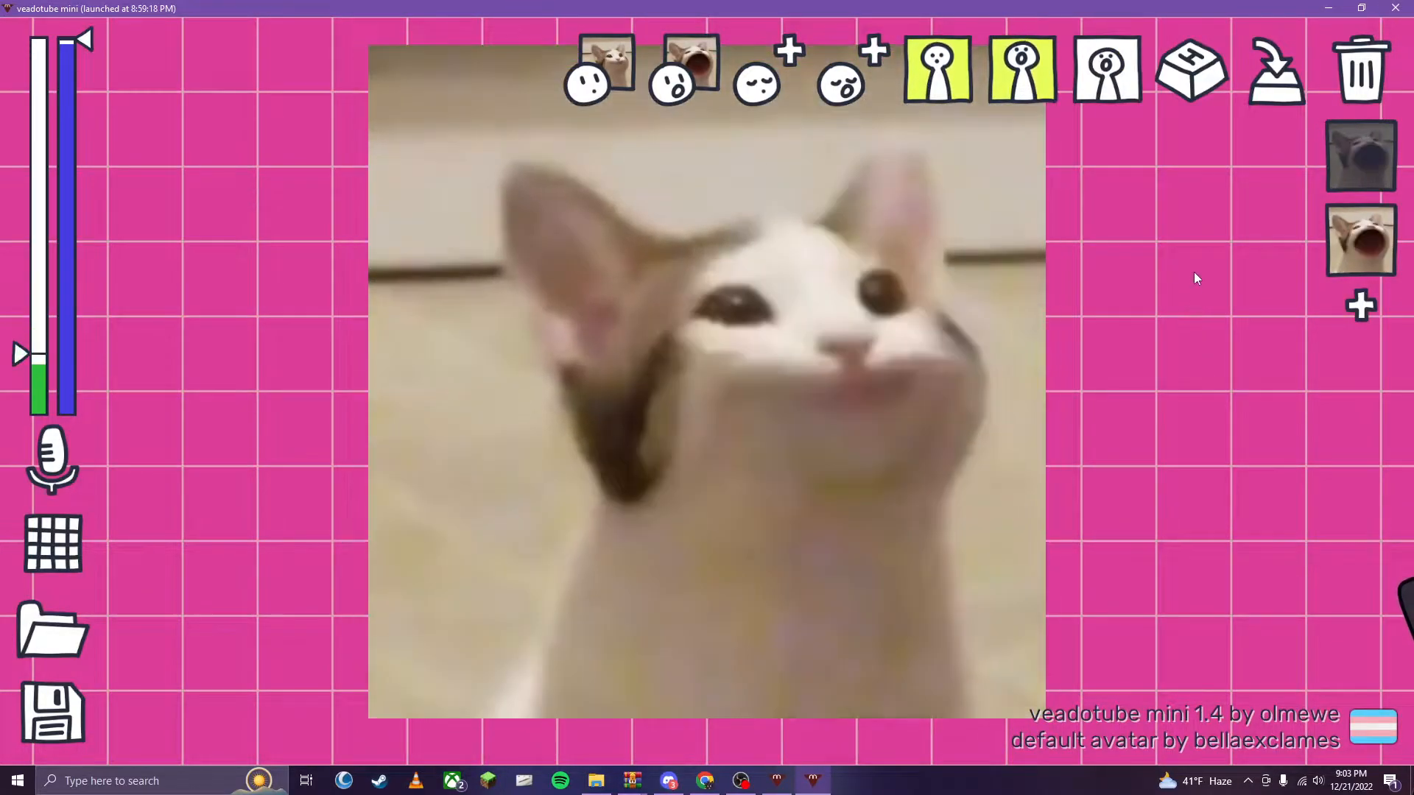
- Assign keyboard key 6 as the second state's hotkey, and test it by switching over from the first state
{"action": "left_click", "coordinate": [1191, 83]}
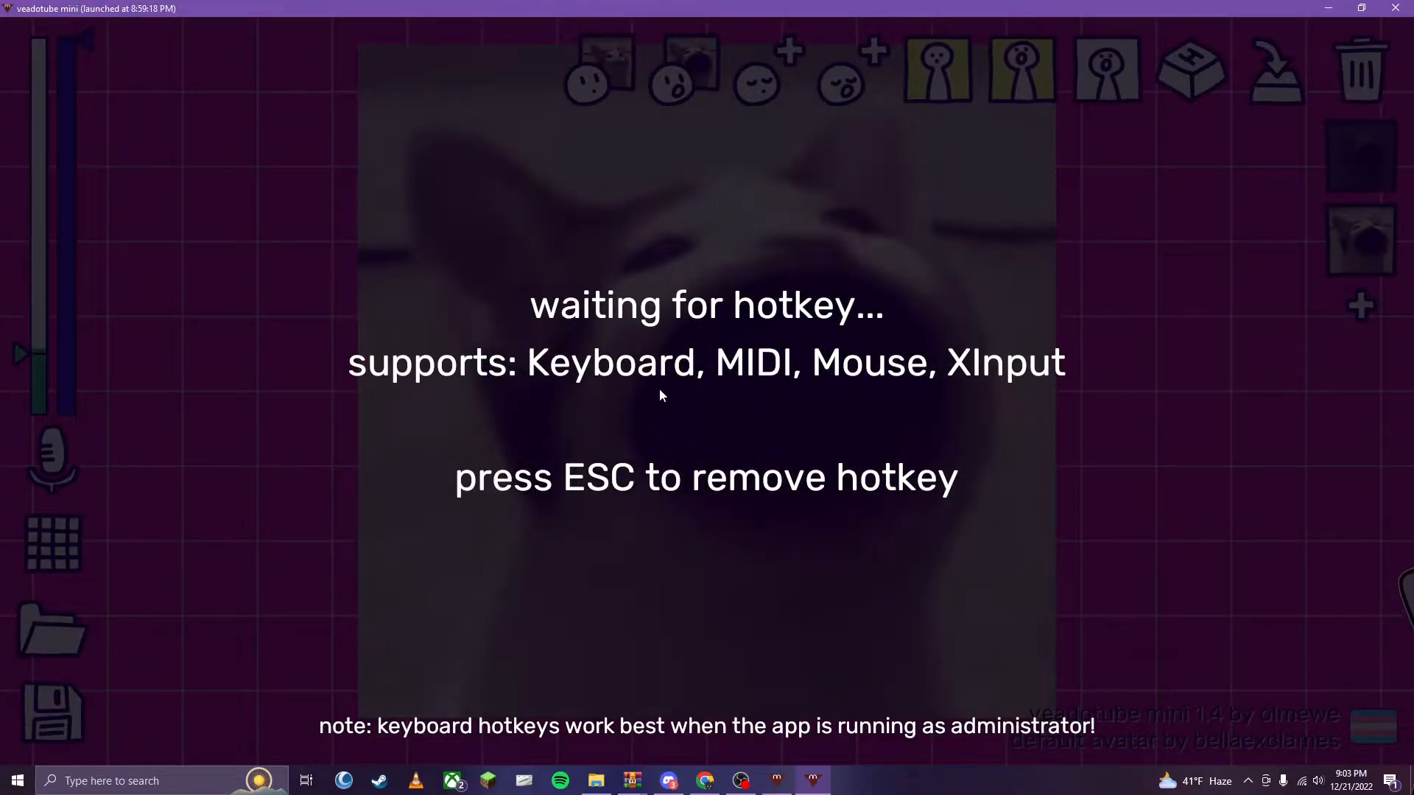
{"action": "key", "text": "6"}
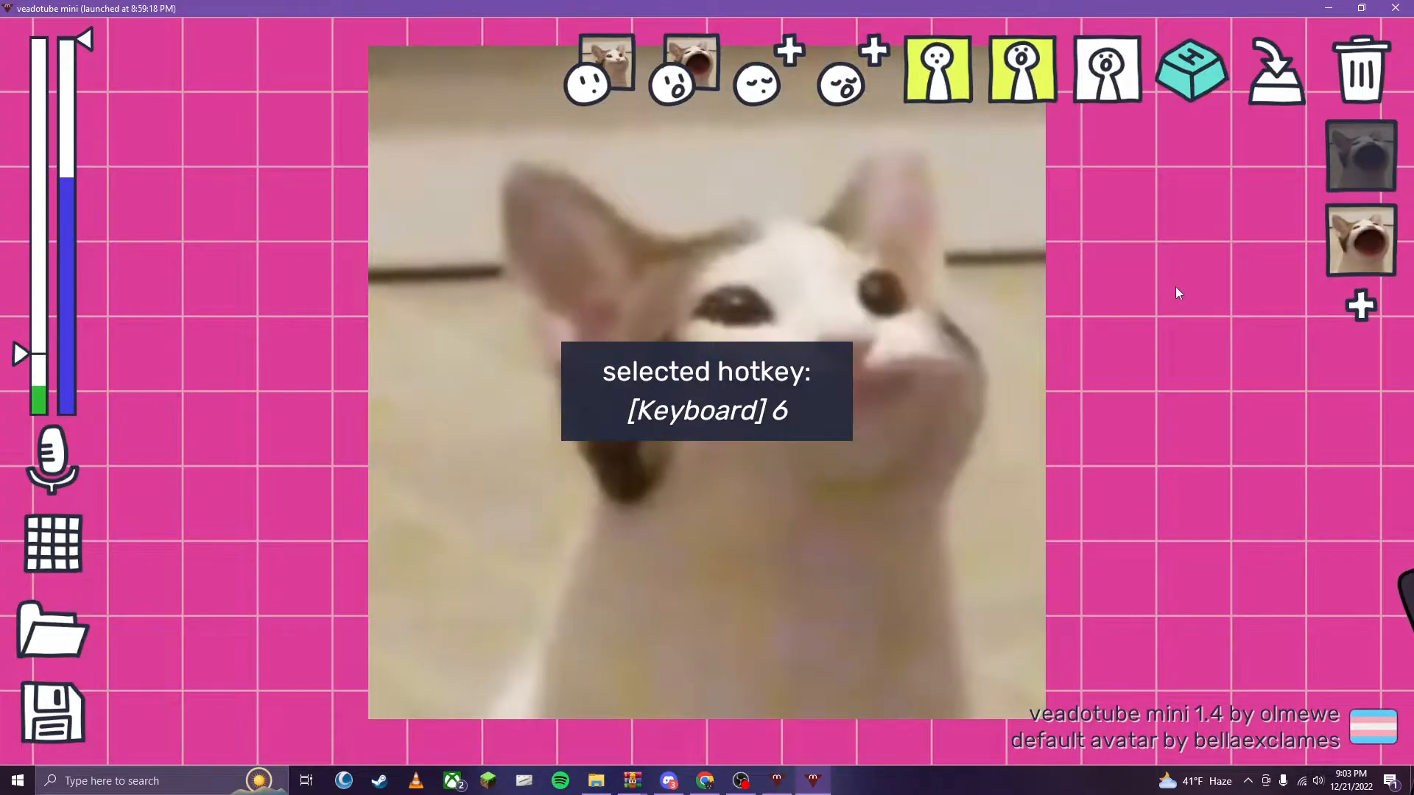
{"action": "left_click", "coordinate": [1362, 157]}
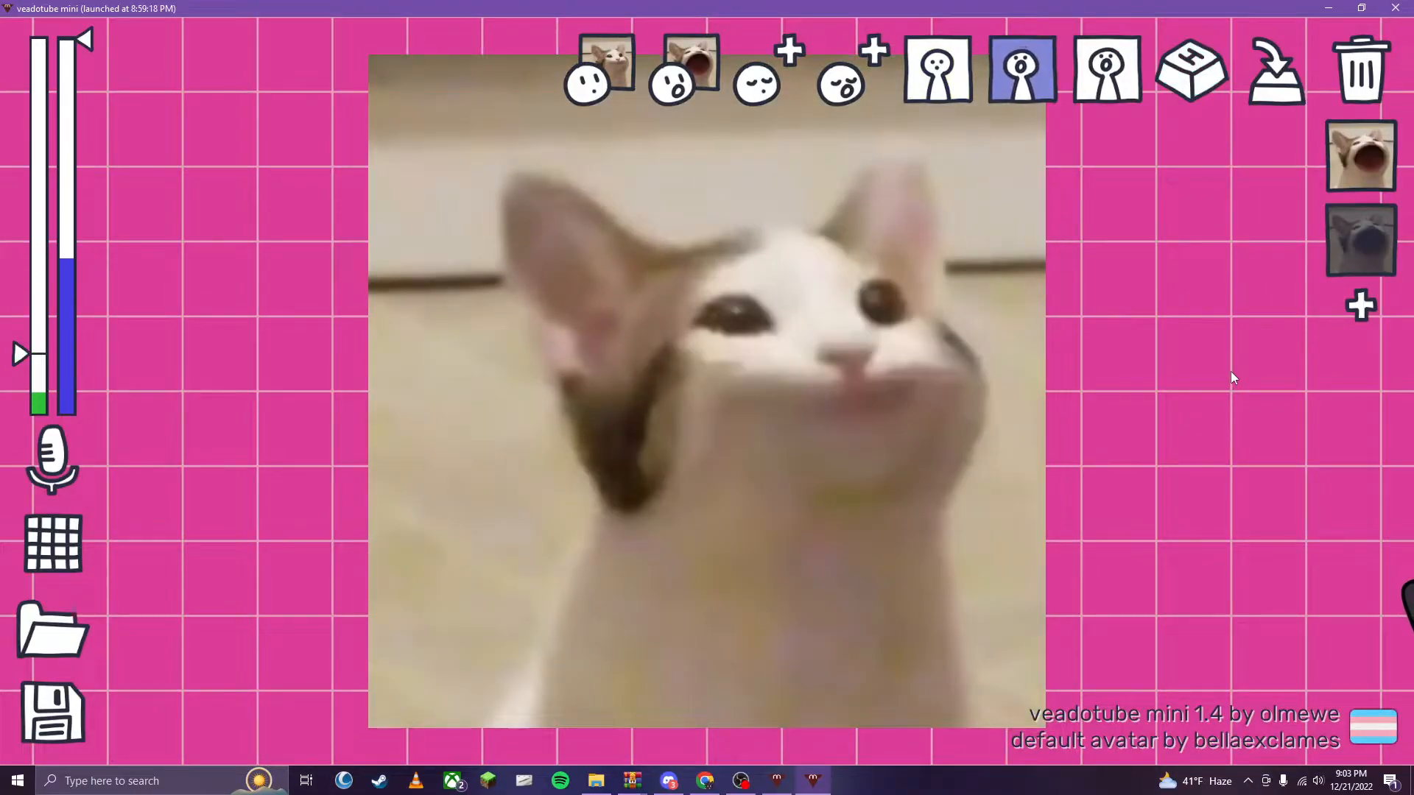
{"action": "key", "text": "2"}
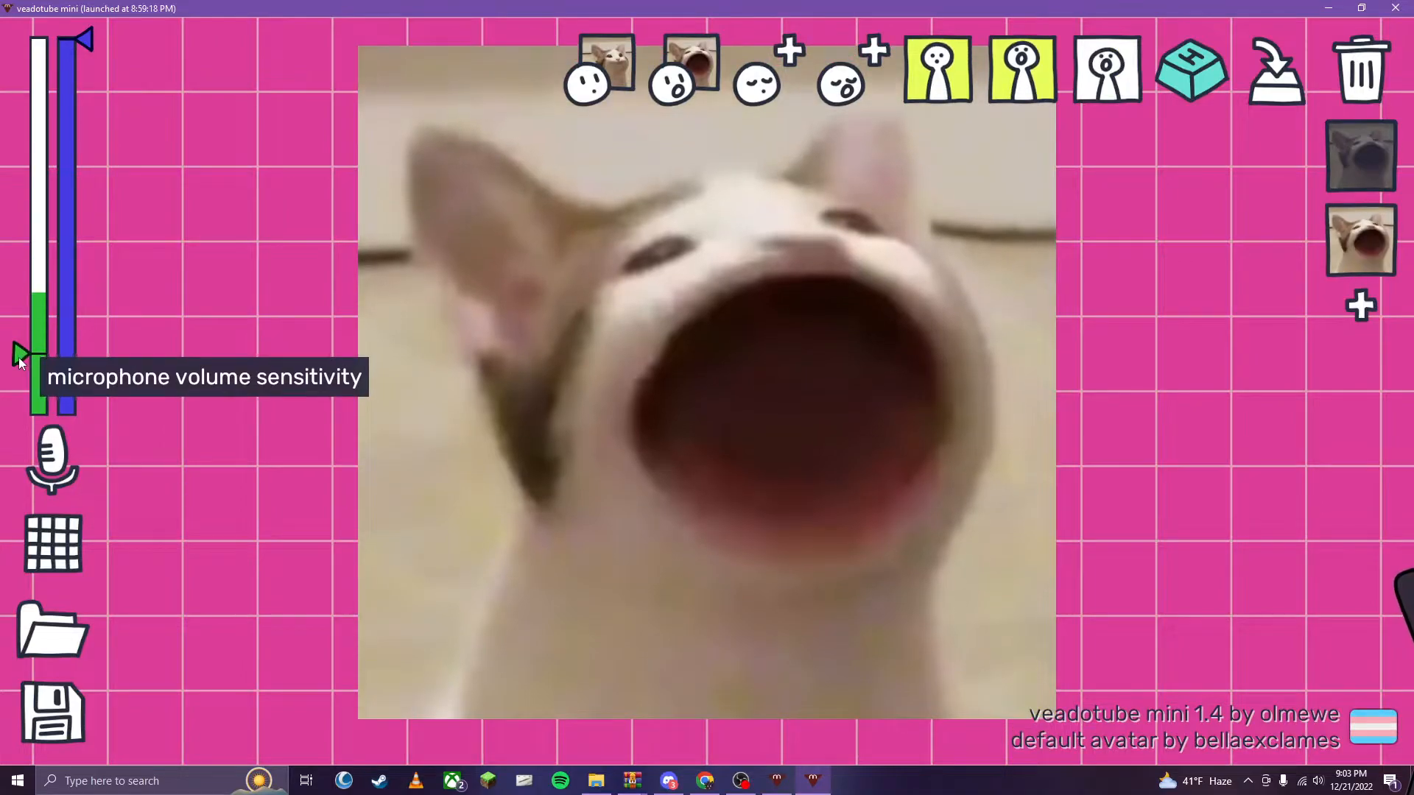
- Lower the microphone volume sensitivity marker slightly and set the microphone delay sensitivity marker to about three quarters of its bar
{"action": "left_click_drag", "start_coordinate": [13, 368], "coordinate": [103, 371]}
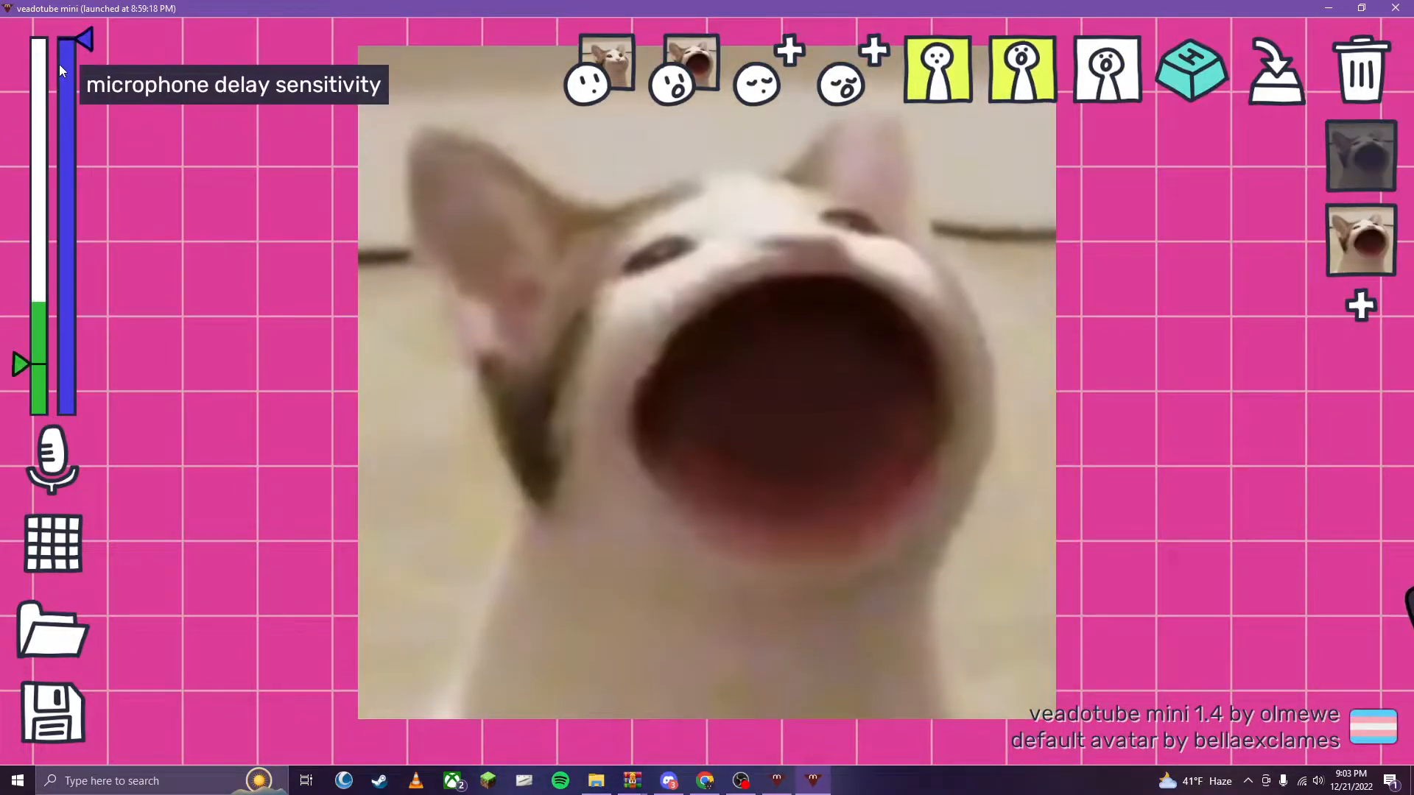
{"action": "left_click_drag", "start_coordinate": [82, 36], "coordinate": [72, 246]}
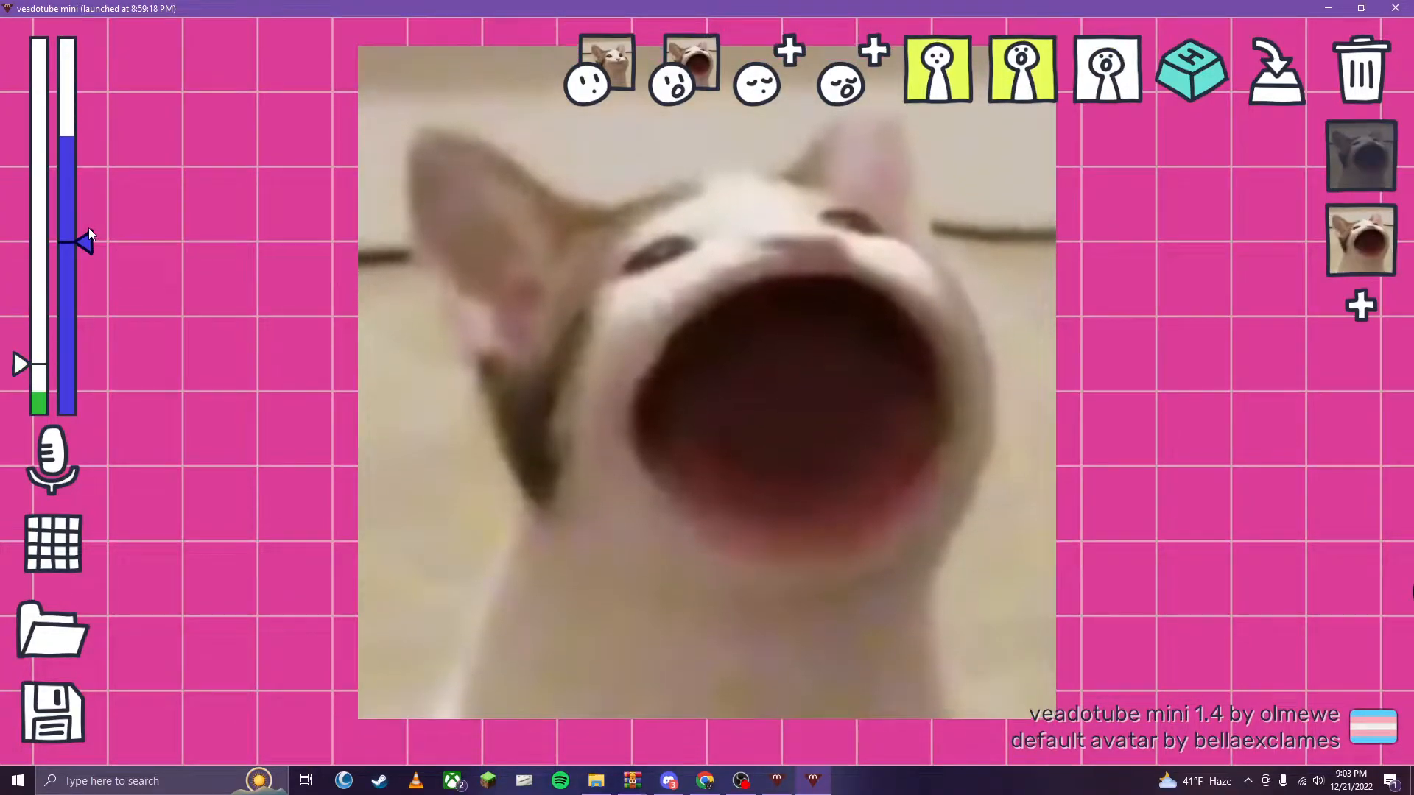
{"action": "left_click_drag", "start_coordinate": [87, 240], "coordinate": [114, 140]}
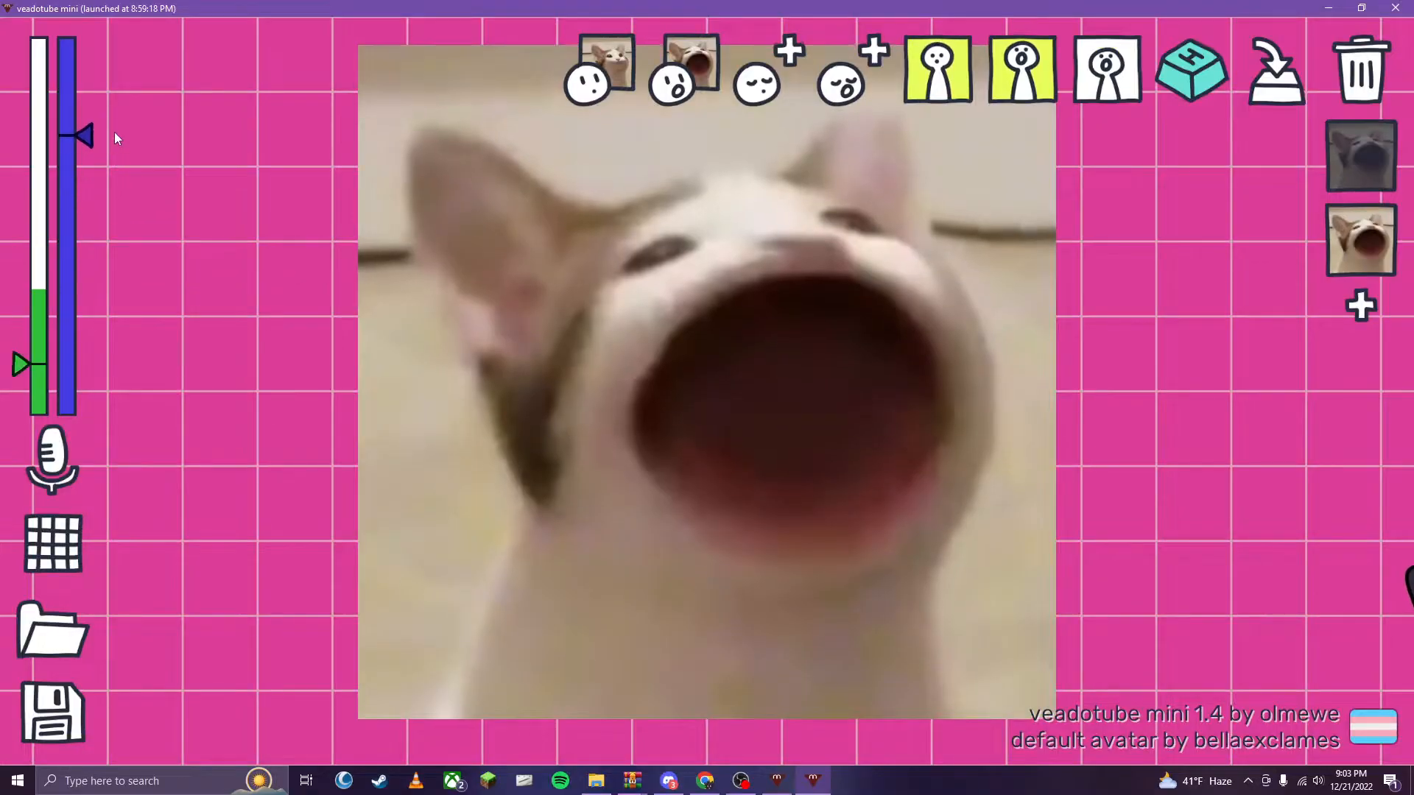
- Raise the microphone delay sensitivity marker to the top of its bar and set the avatar background to blue
{"action": "left_click_drag", "start_coordinate": [125, 41], "coordinate": [126, 35]}
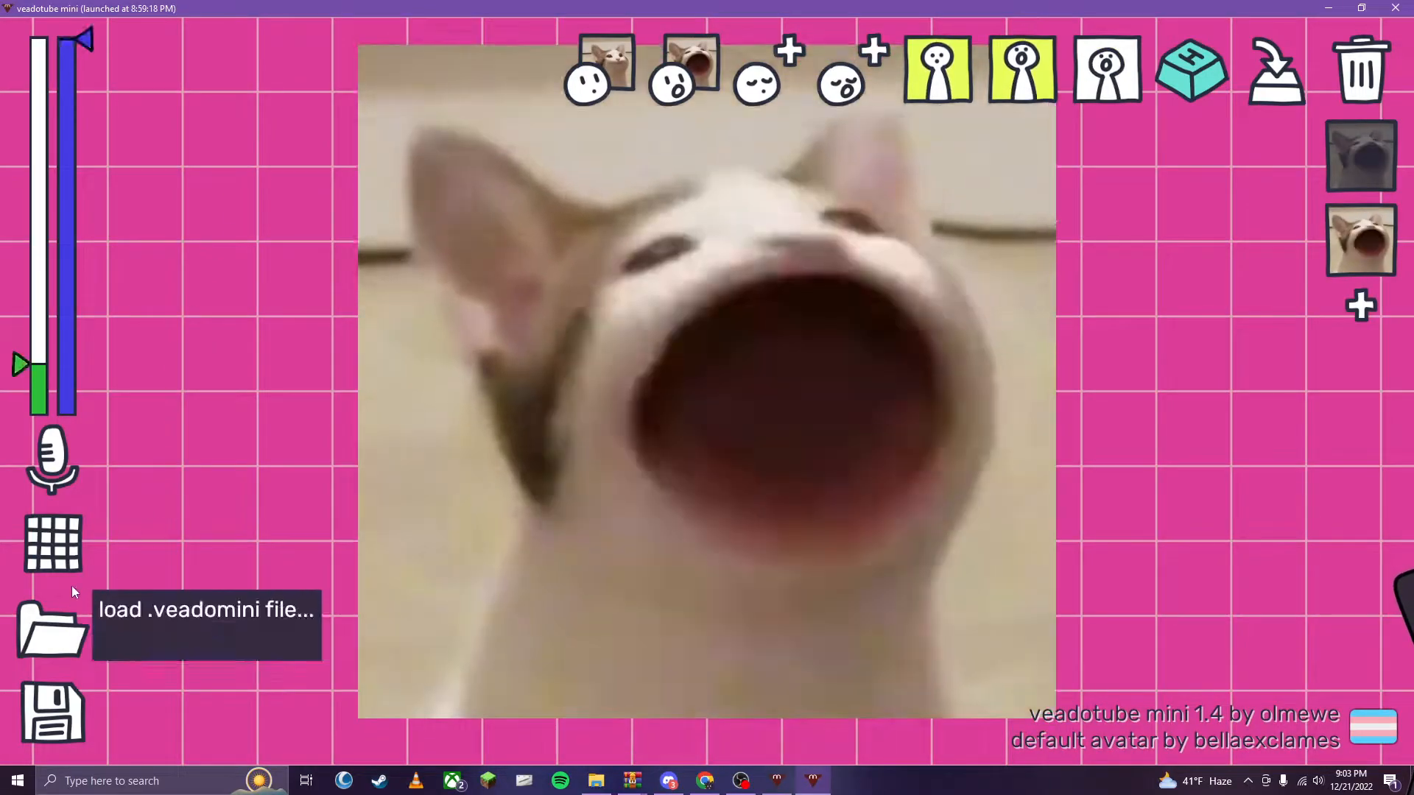
{"action": "left_click", "coordinate": [56, 559]}
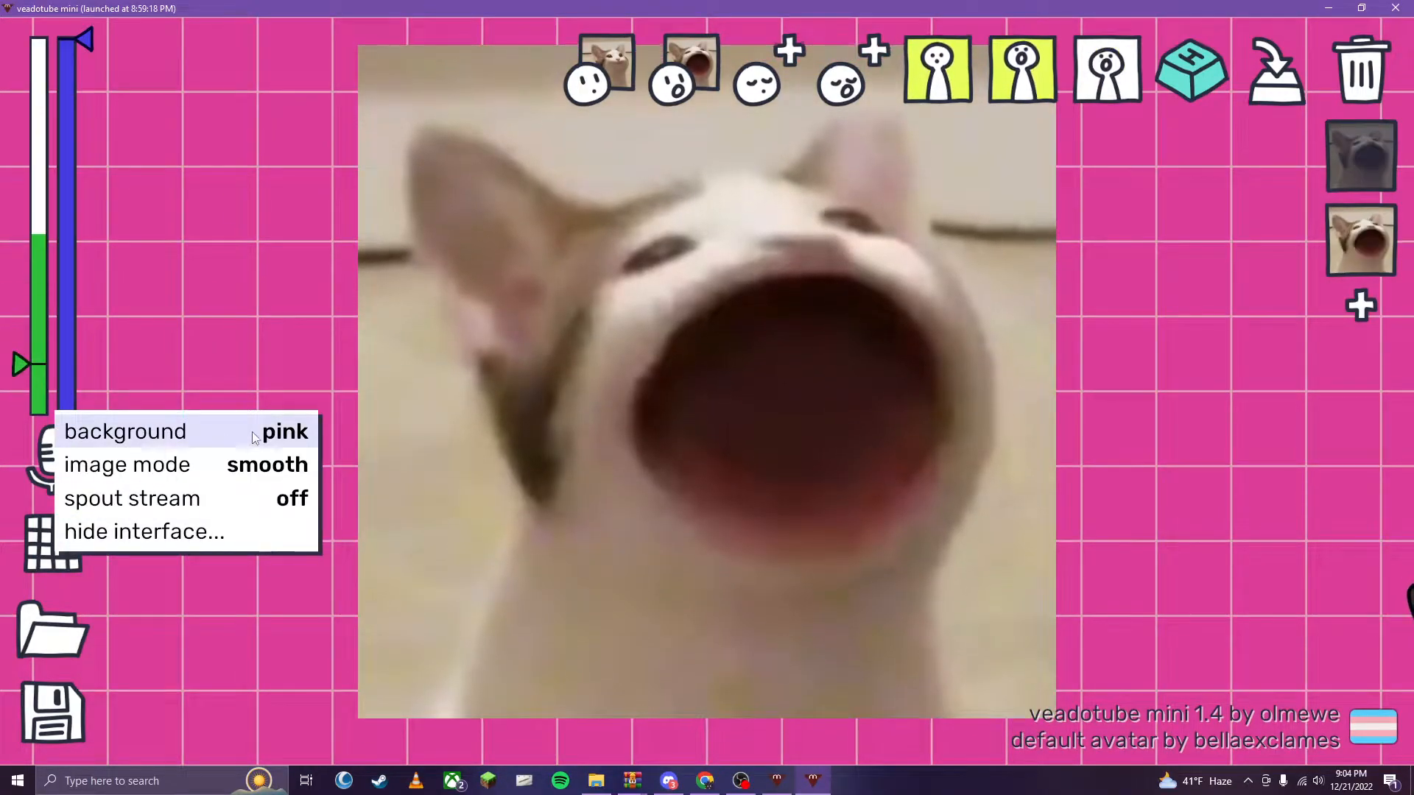
{"action": "left_click", "coordinate": [252, 432]}
{"action": "left_click", "coordinate": [252, 431]}
{"action": "left_click", "coordinate": [253, 432]}
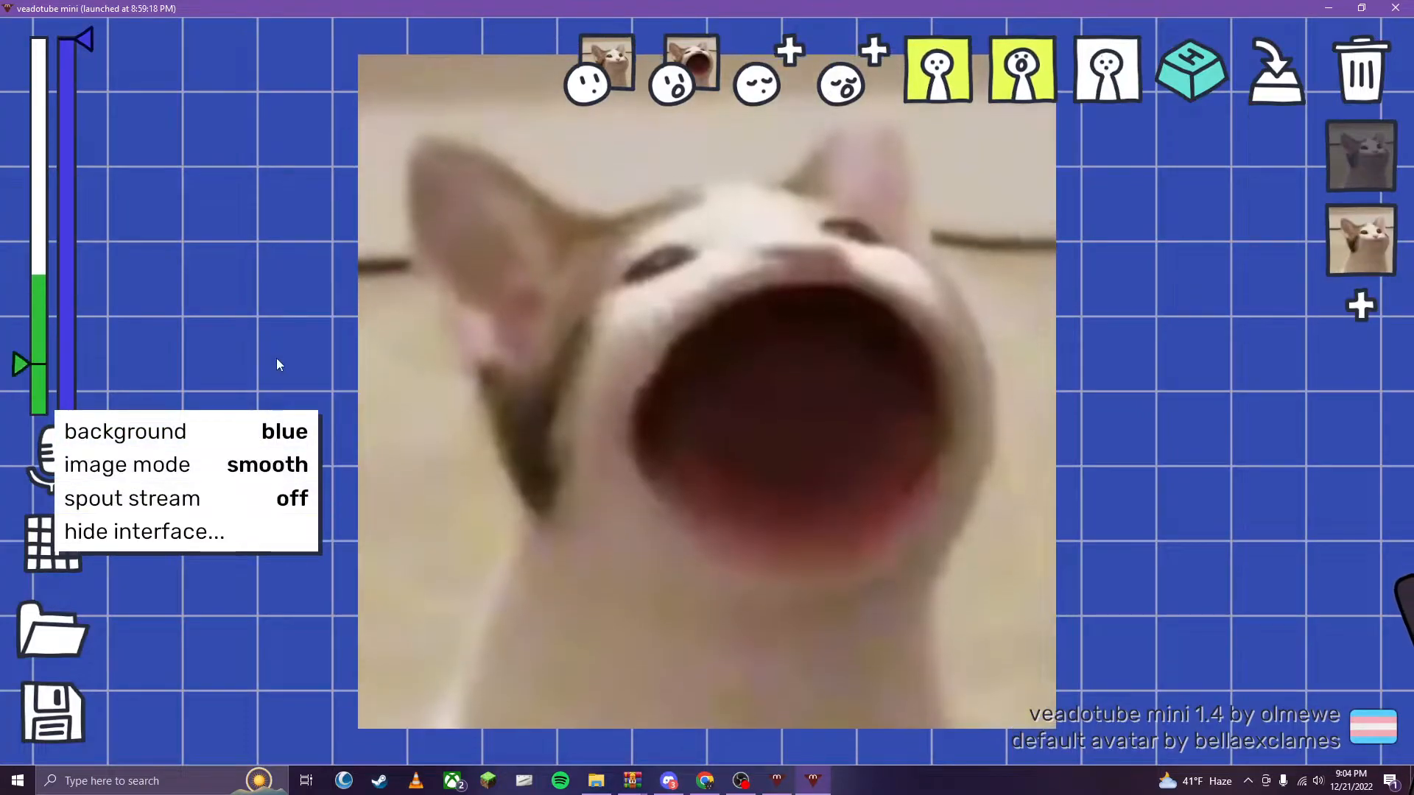
{"action": "left_click", "coordinate": [276, 357]}
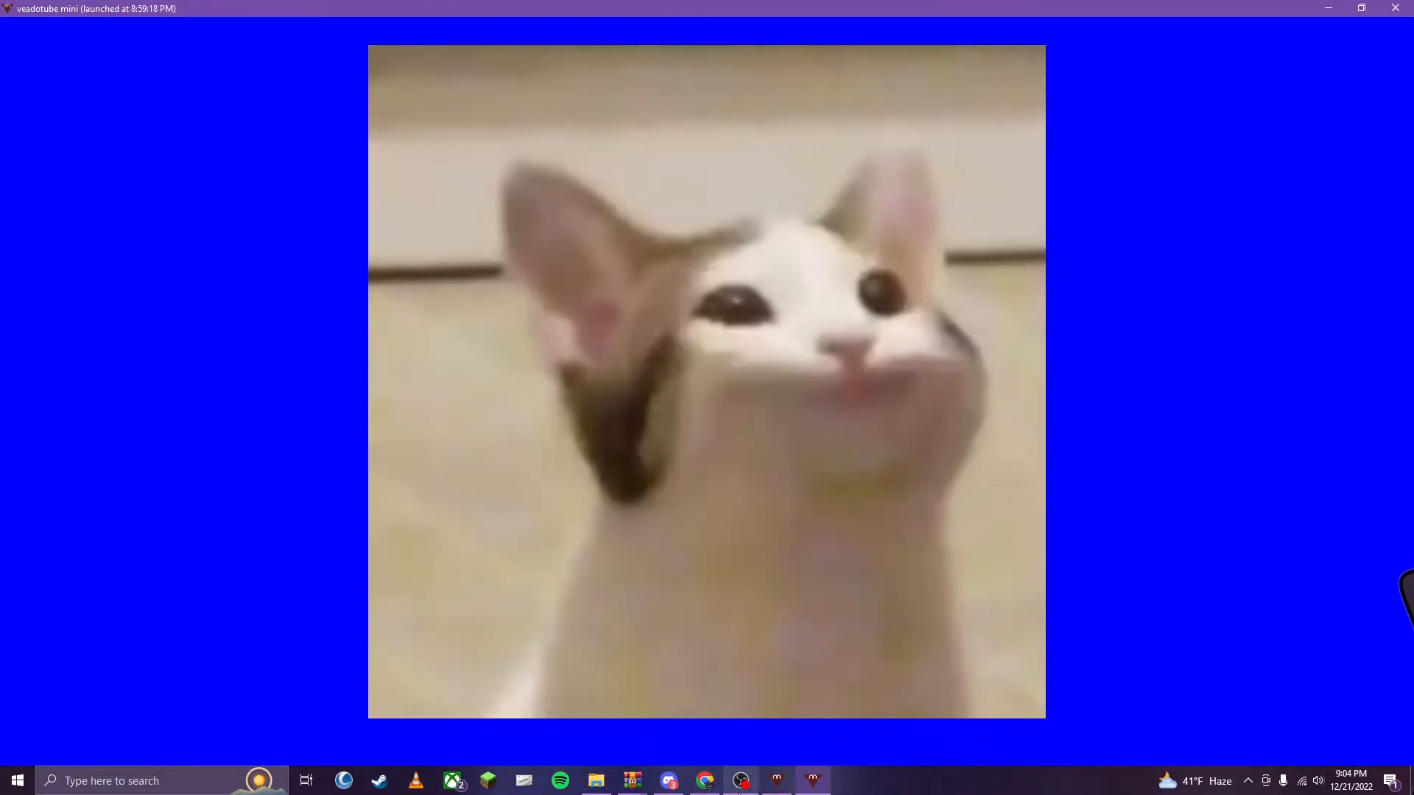
- Switch to OBS, shrink the Truuwu avatar source and place it in the lower-right corner of the scene
{"action": "left_click", "coordinate": [739, 782]}
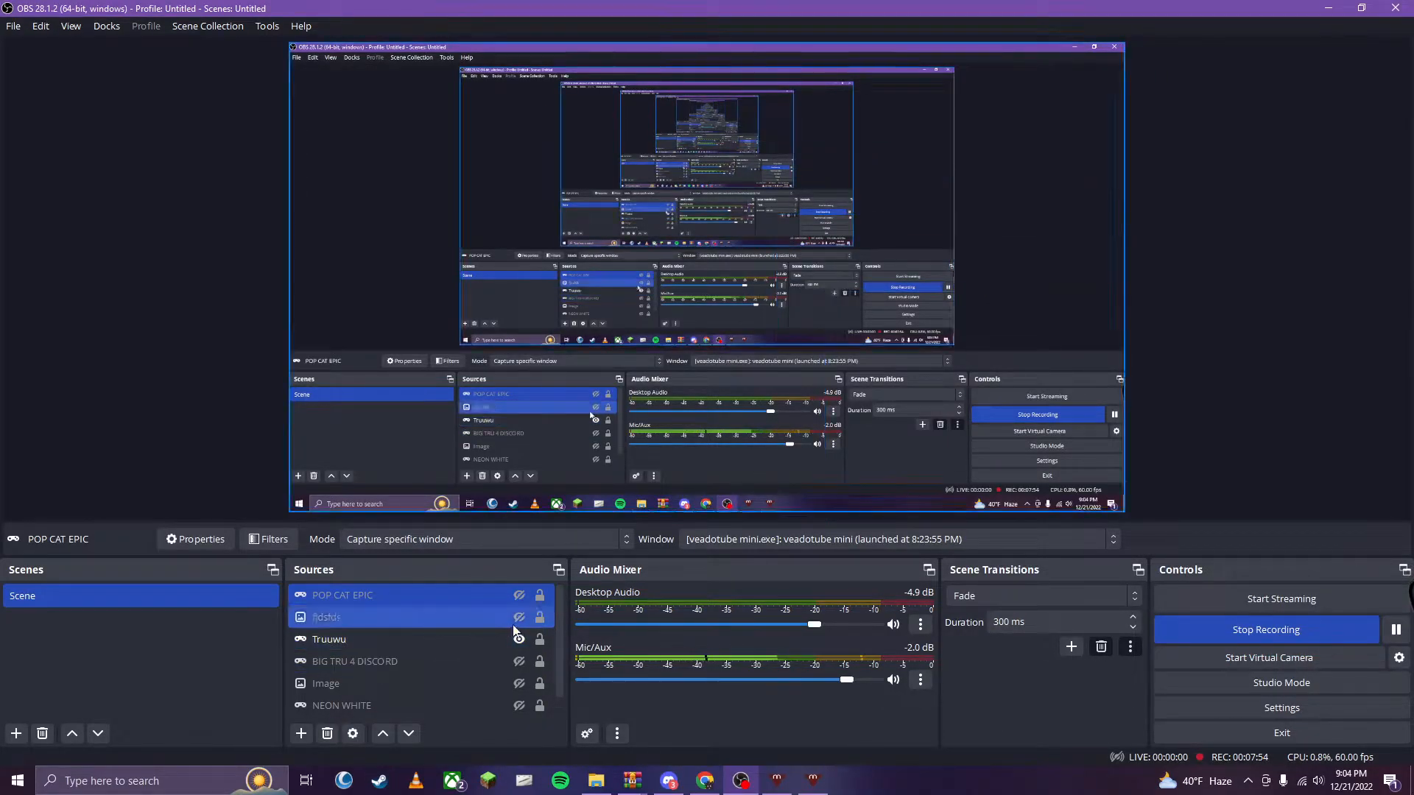
{"action": "left_click_drag", "start_coordinate": [1125, 402], "coordinate": [835, 241]}
{"action": "left_click_drag", "start_coordinate": [532, 130], "coordinate": [719, 229]}
{"action": "left_click_drag", "start_coordinate": [723, 280], "coordinate": [730, 284]}
{"action": "left_click_drag", "start_coordinate": [1029, 401], "coordinate": [969, 372]}
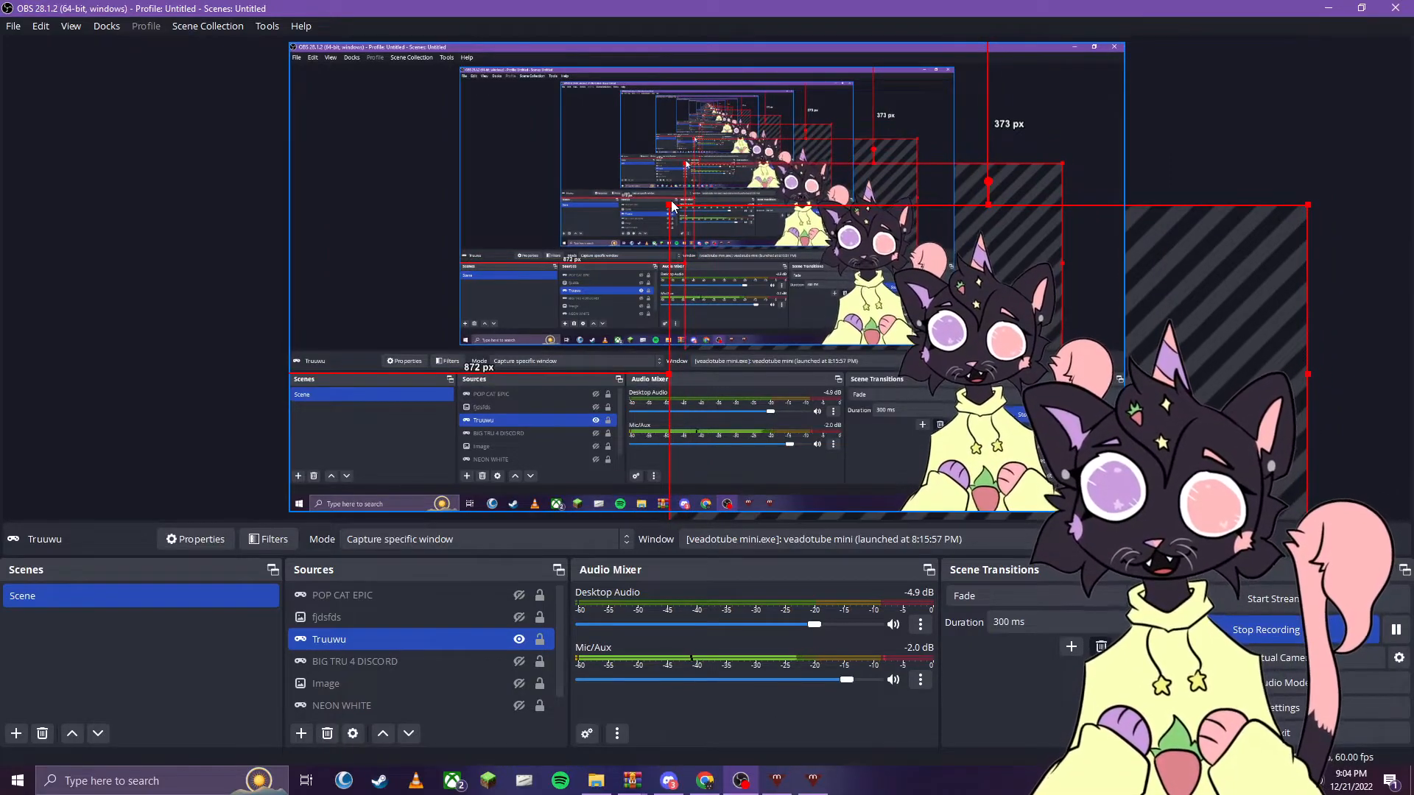
{"action": "left_click_drag", "start_coordinate": [670, 207], "coordinate": [900, 286]}
{"action": "mouse_move", "coordinate": [1072, 431]}
{"action": "left_mouse_down"}
{"action": "mouse_move", "coordinate": [1045, 408]}
{"action": "mouse_move", "coordinate": [1046, 427]}
{"action": "left_mouse_up"}
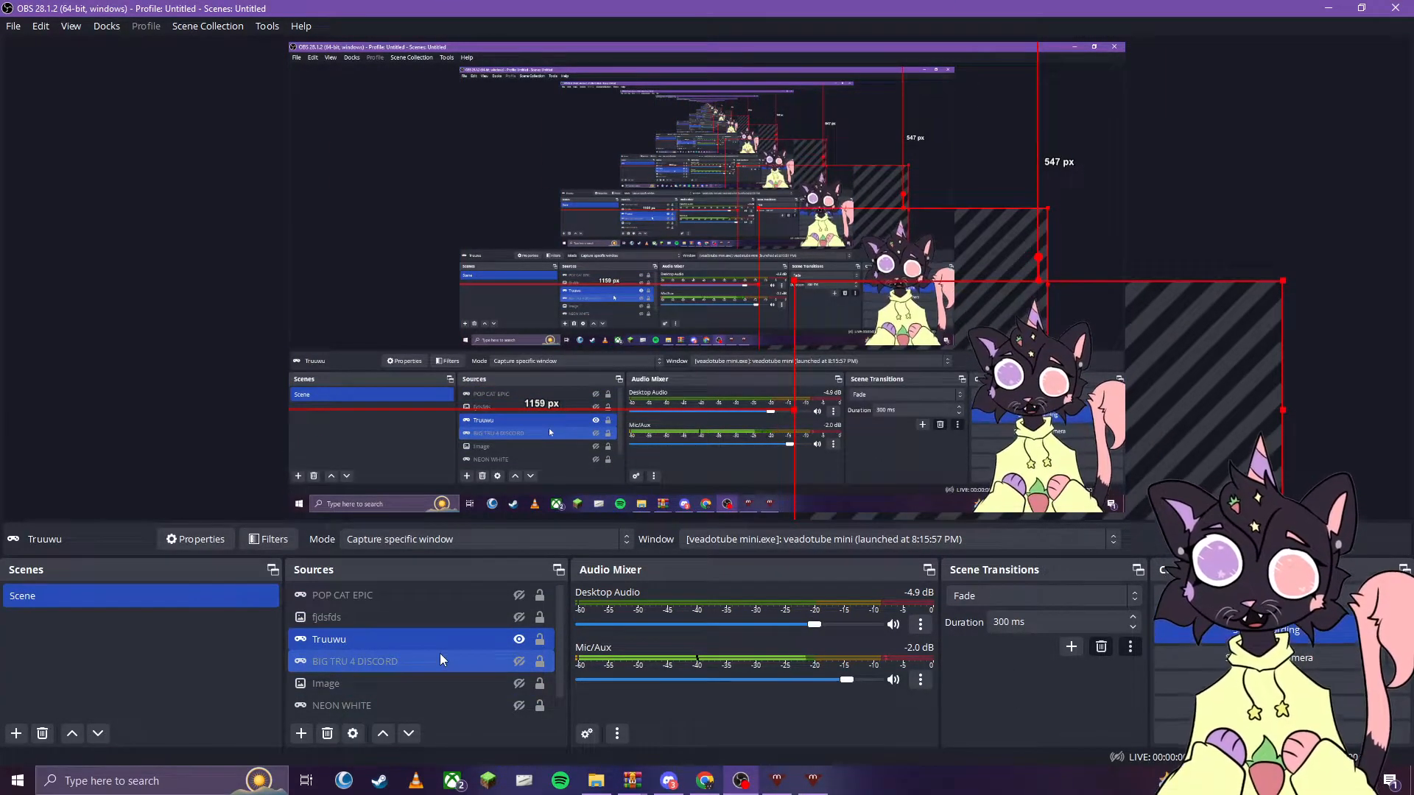
- Remove the old POP CAT EPIC source from the scene
{"action": "right_click", "coordinate": [484, 594]}
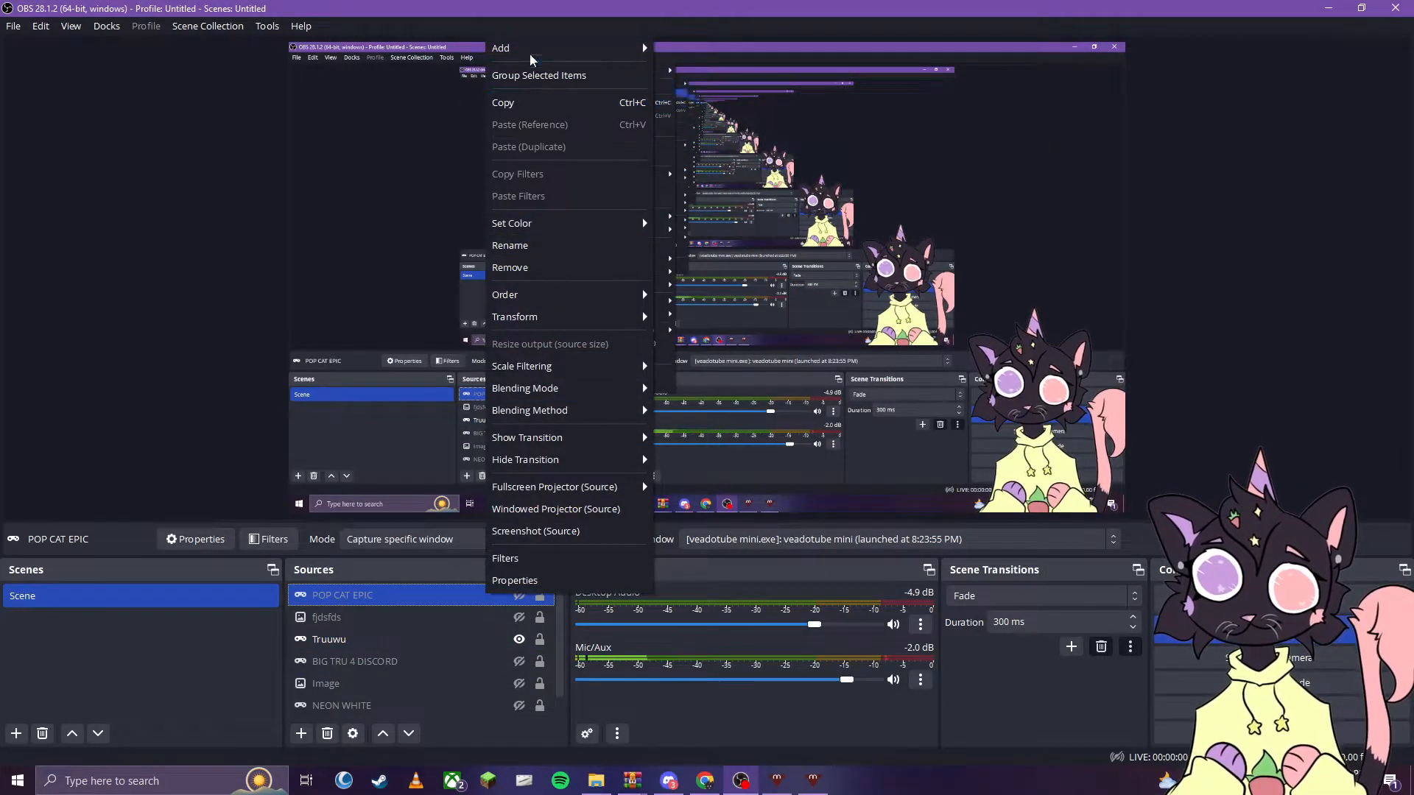
{"action": "left_click", "coordinate": [515, 267]}
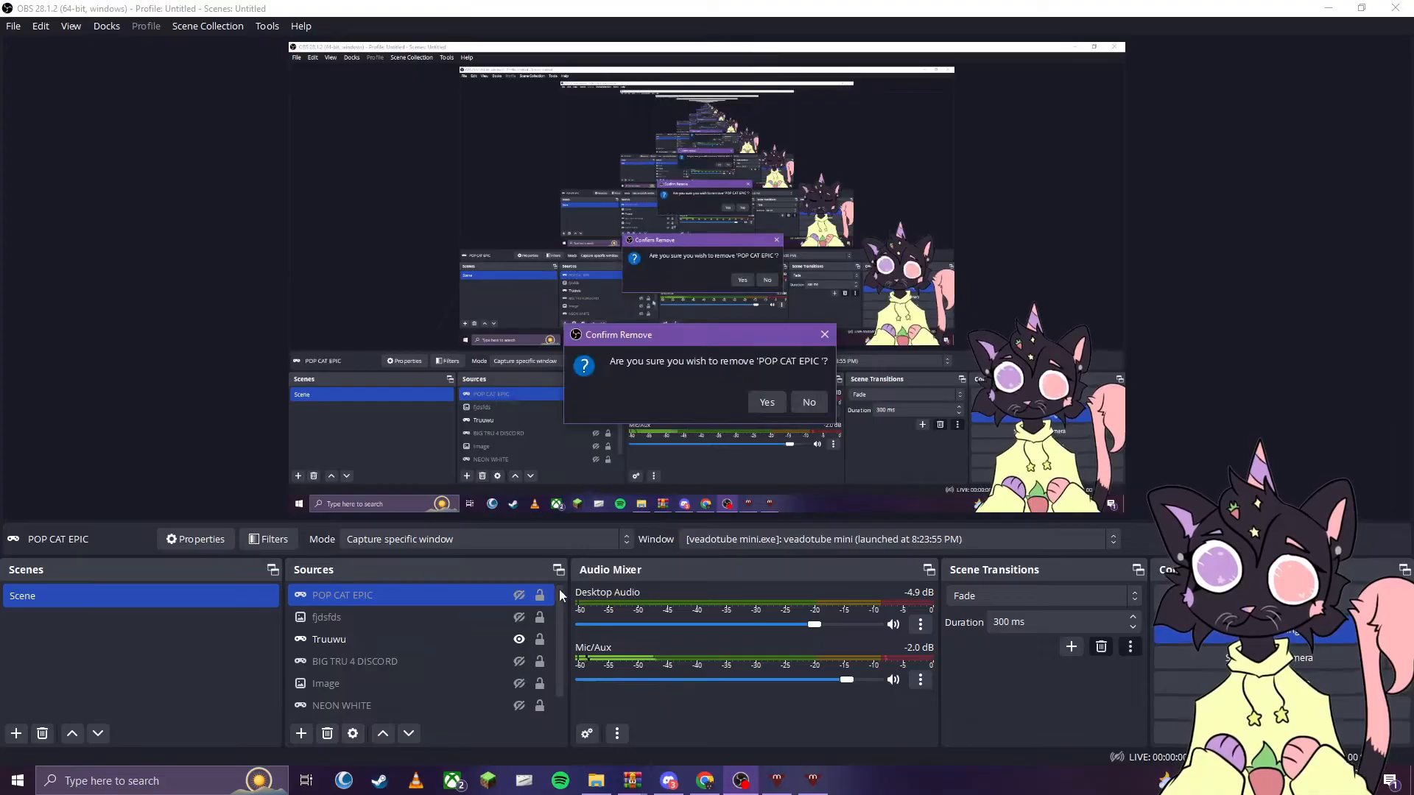
{"action": "left_click", "coordinate": [766, 413]}
{"action": "left_click", "coordinate": [391, 598]}
{"action": "left_click", "coordinate": [402, 709]}
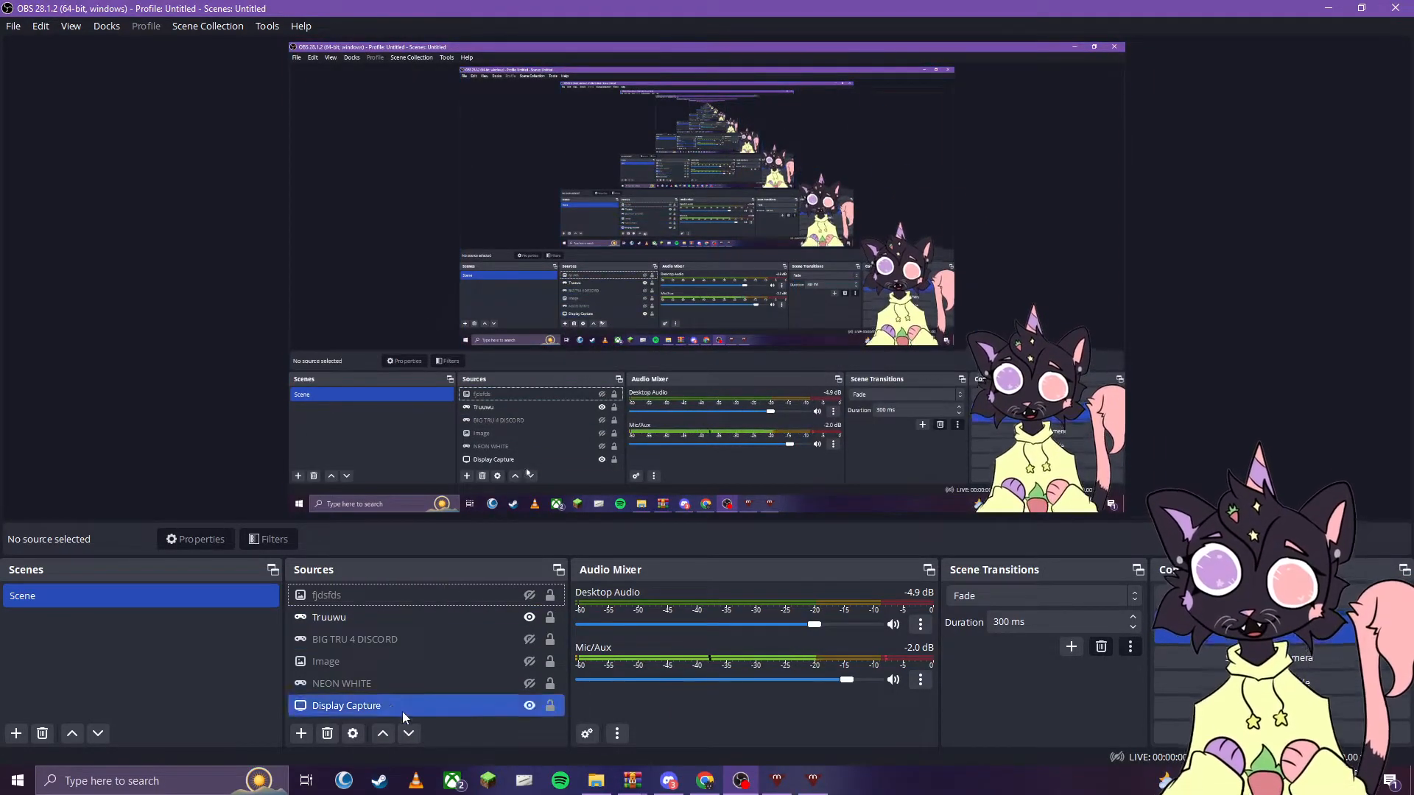
{"action": "left_click", "coordinate": [440, 660]}
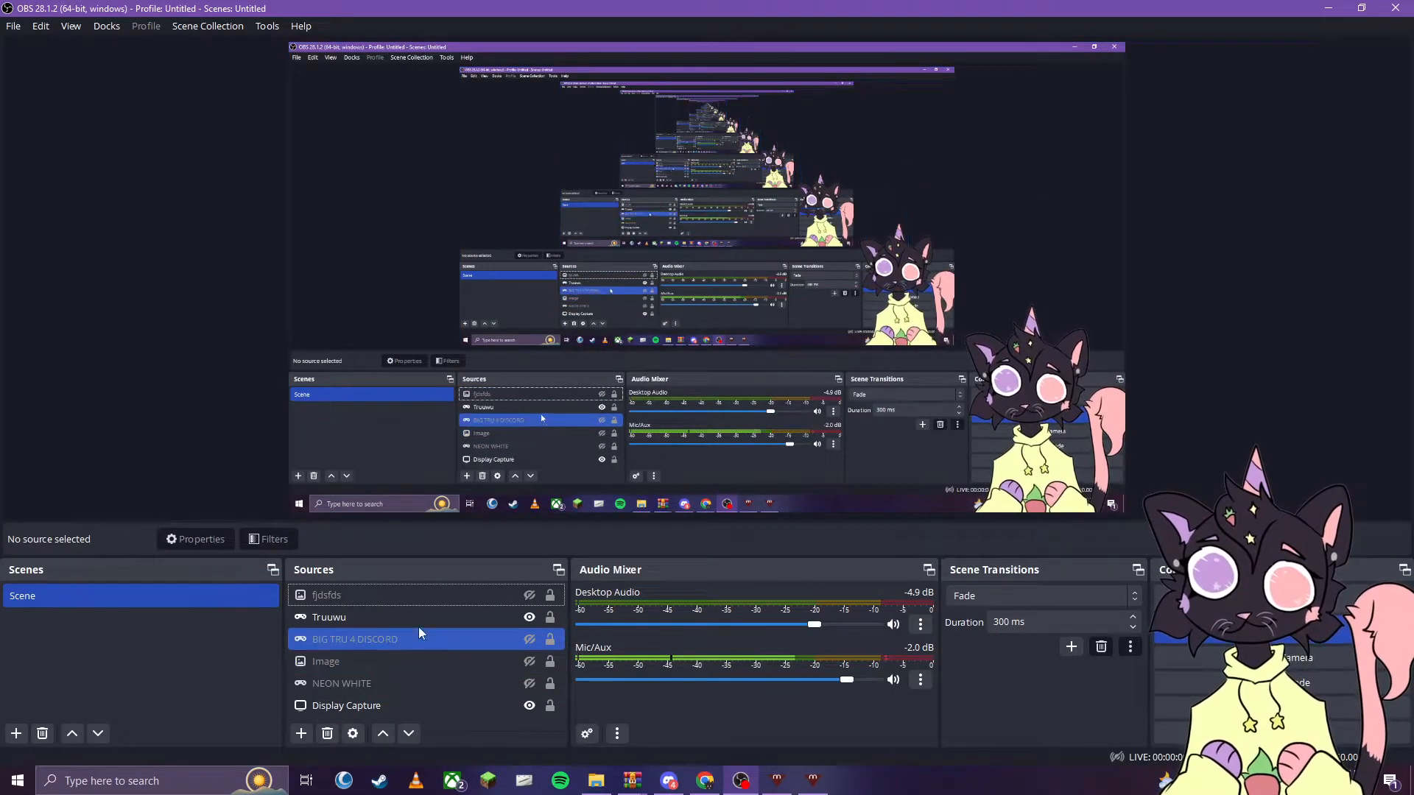
- Add a Game Capture source in Capture specific window mode for the veadotube mini window launched at 8:59:18 PM
{"action": "left_click", "coordinate": [298, 740]}
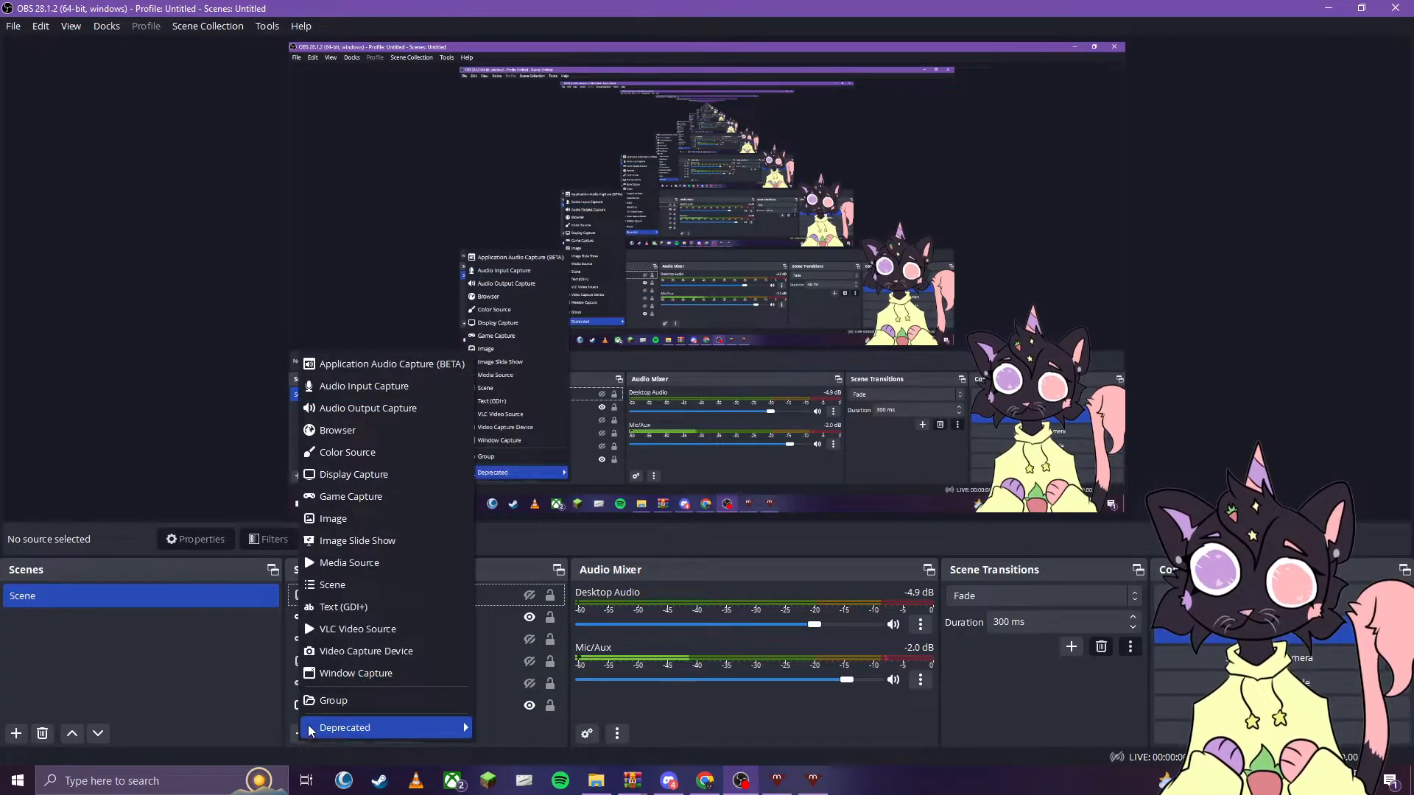
{"action": "left_click", "coordinate": [369, 497]}
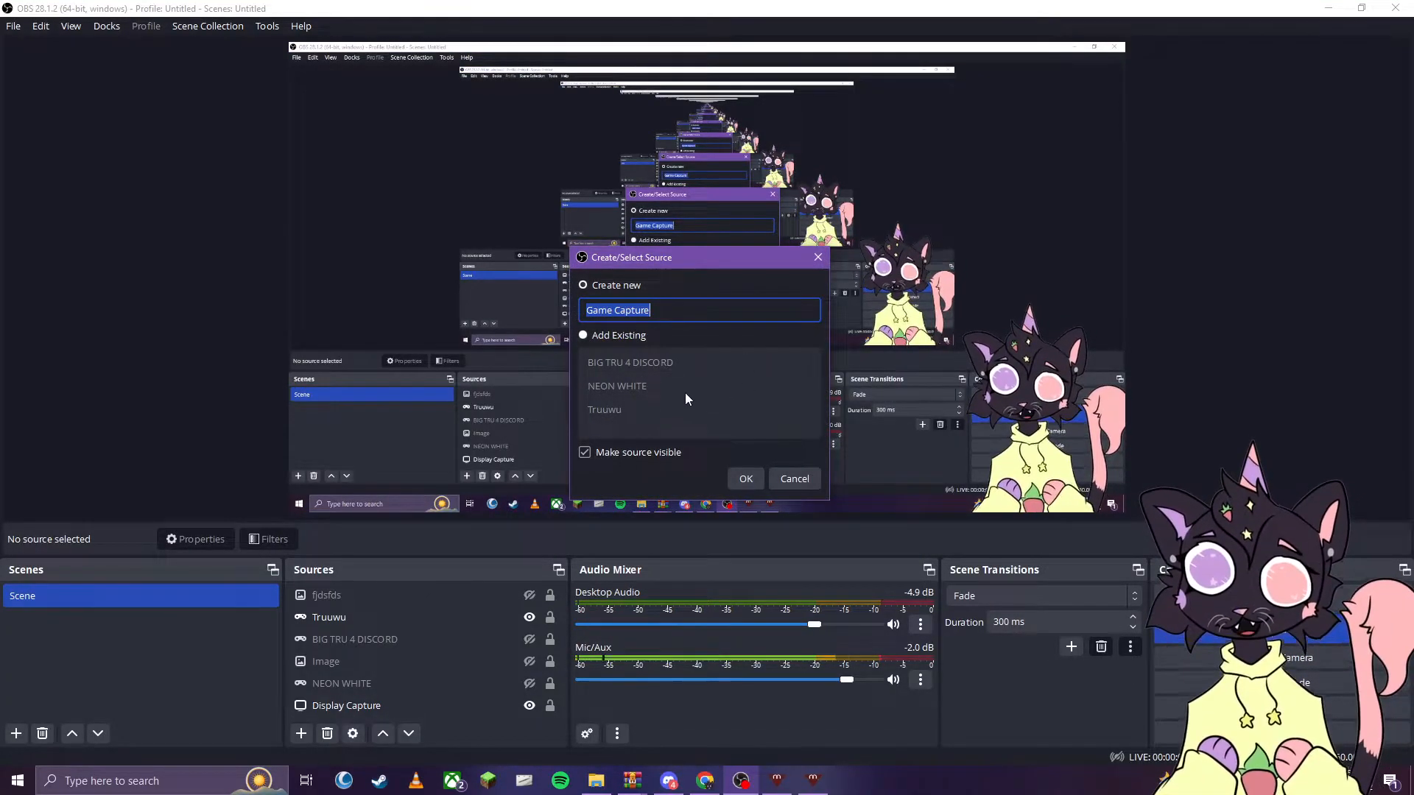
{"action": "left_click", "coordinate": [744, 480]}
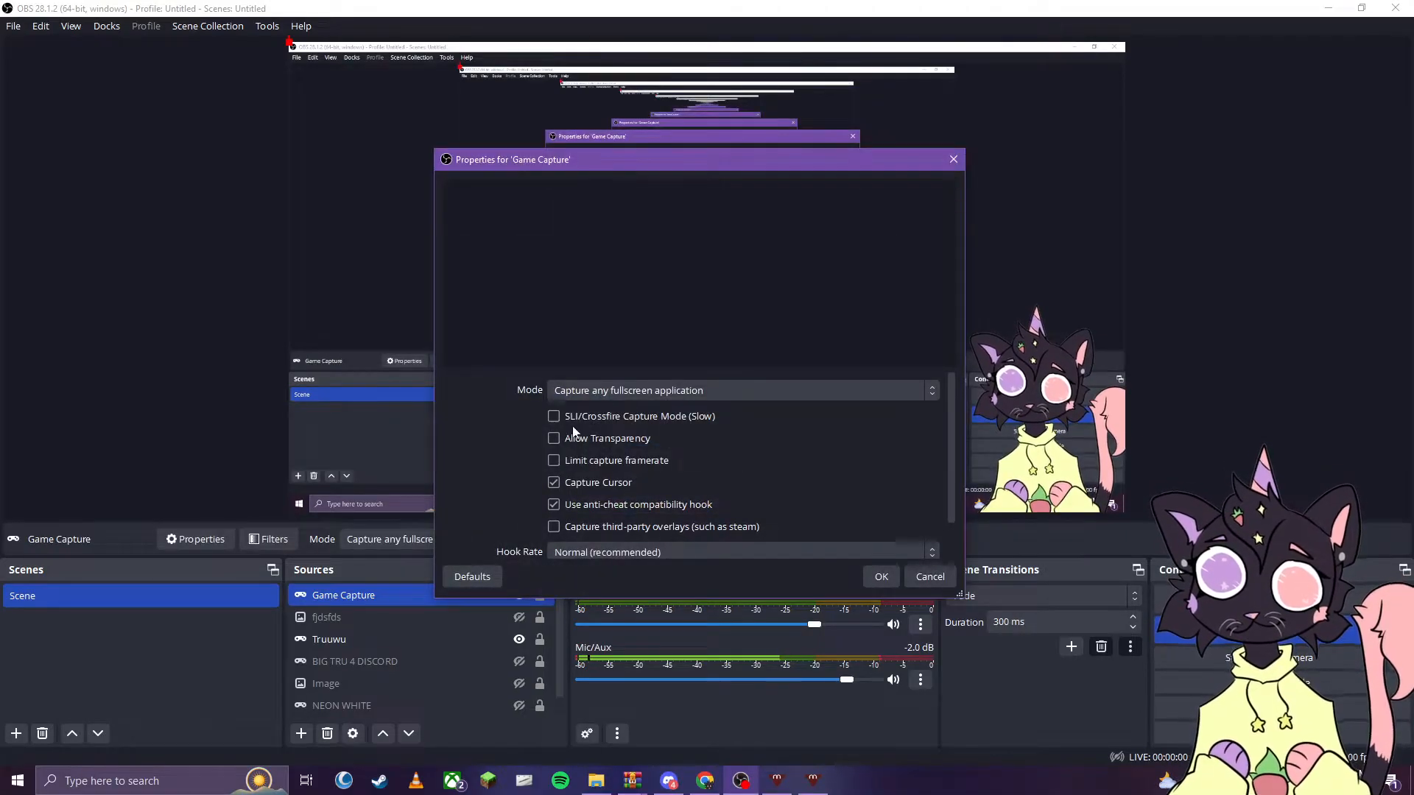
{"action": "left_click", "coordinate": [706, 396]}
{"action": "left_click", "coordinate": [687, 423]}
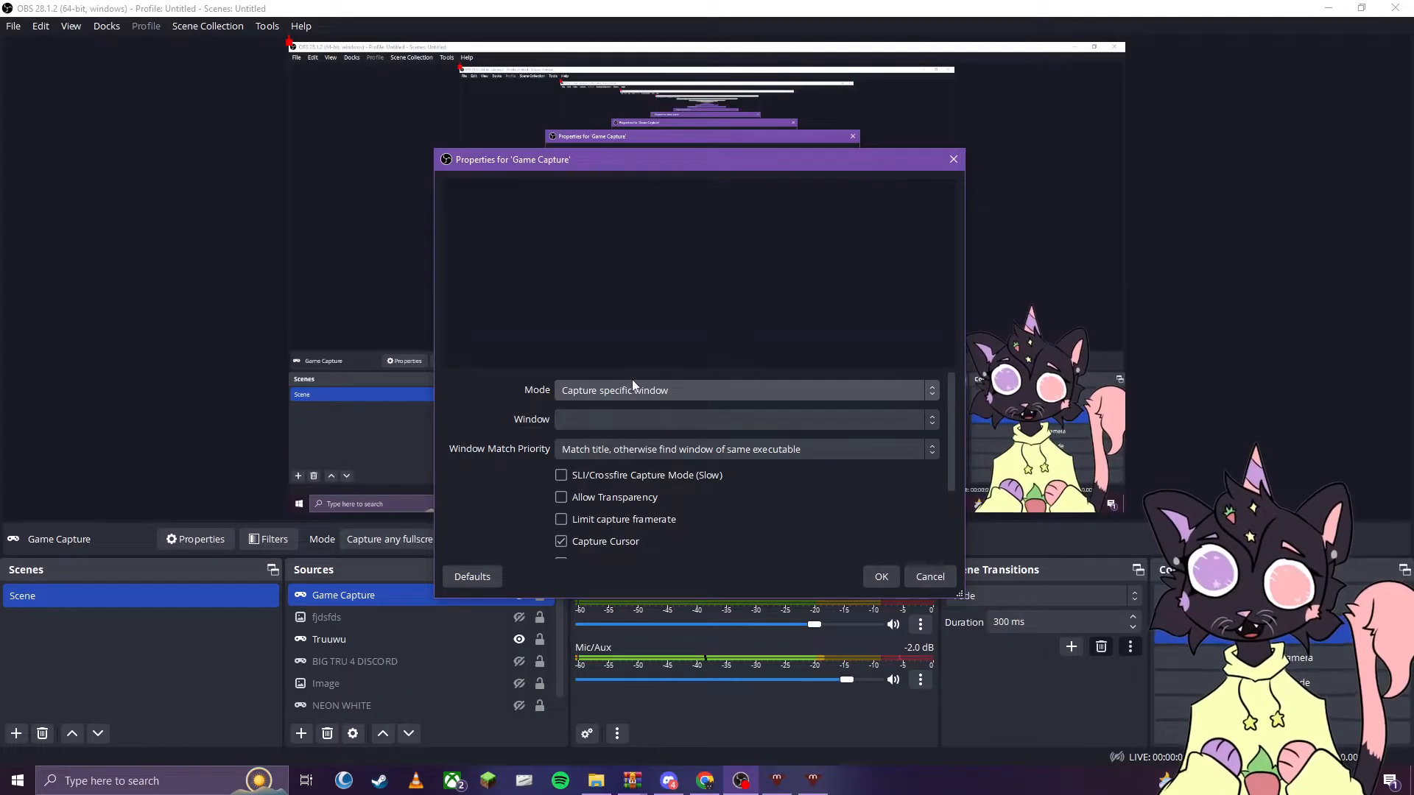
{"action": "left_click", "coordinate": [731, 419]}
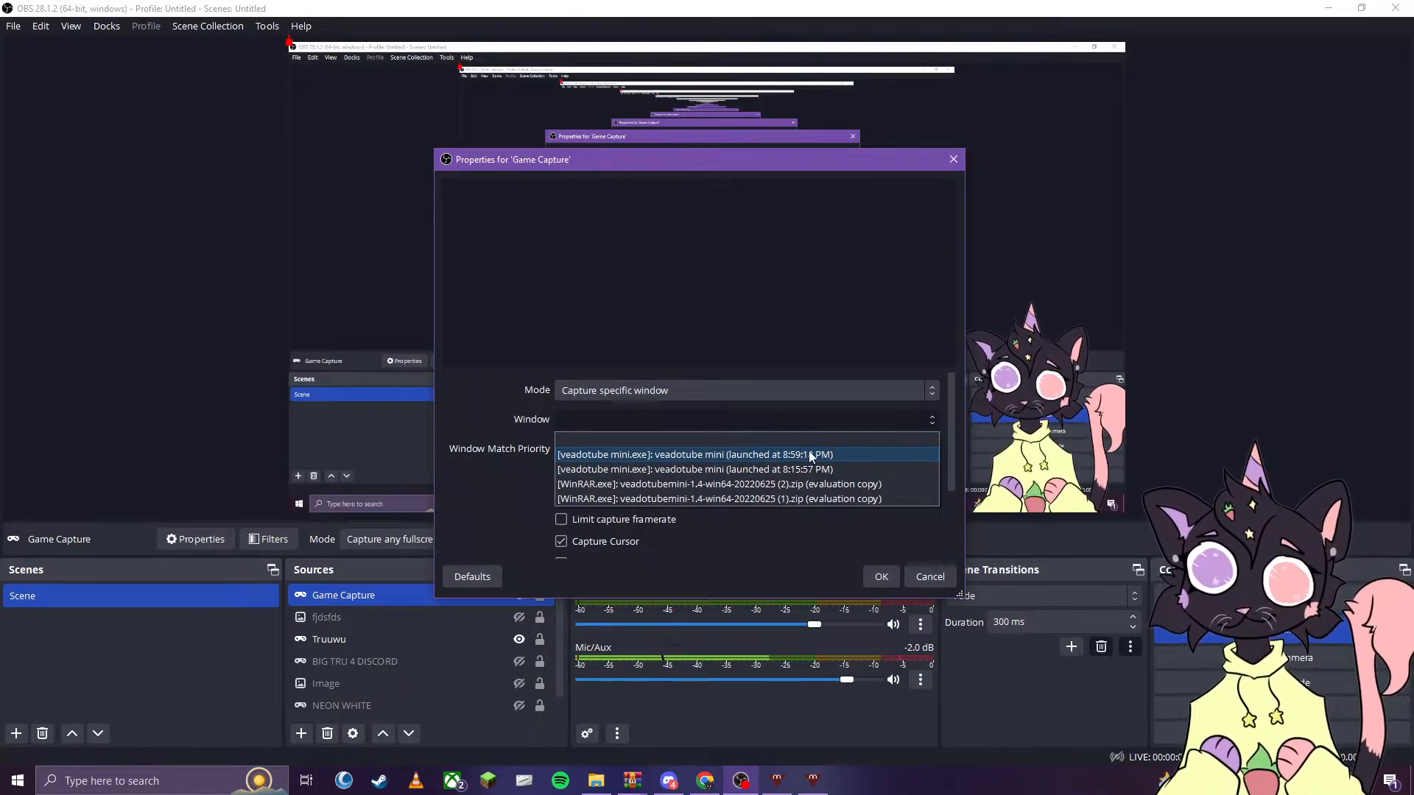
{"action": "left_click", "coordinate": [824, 455]}
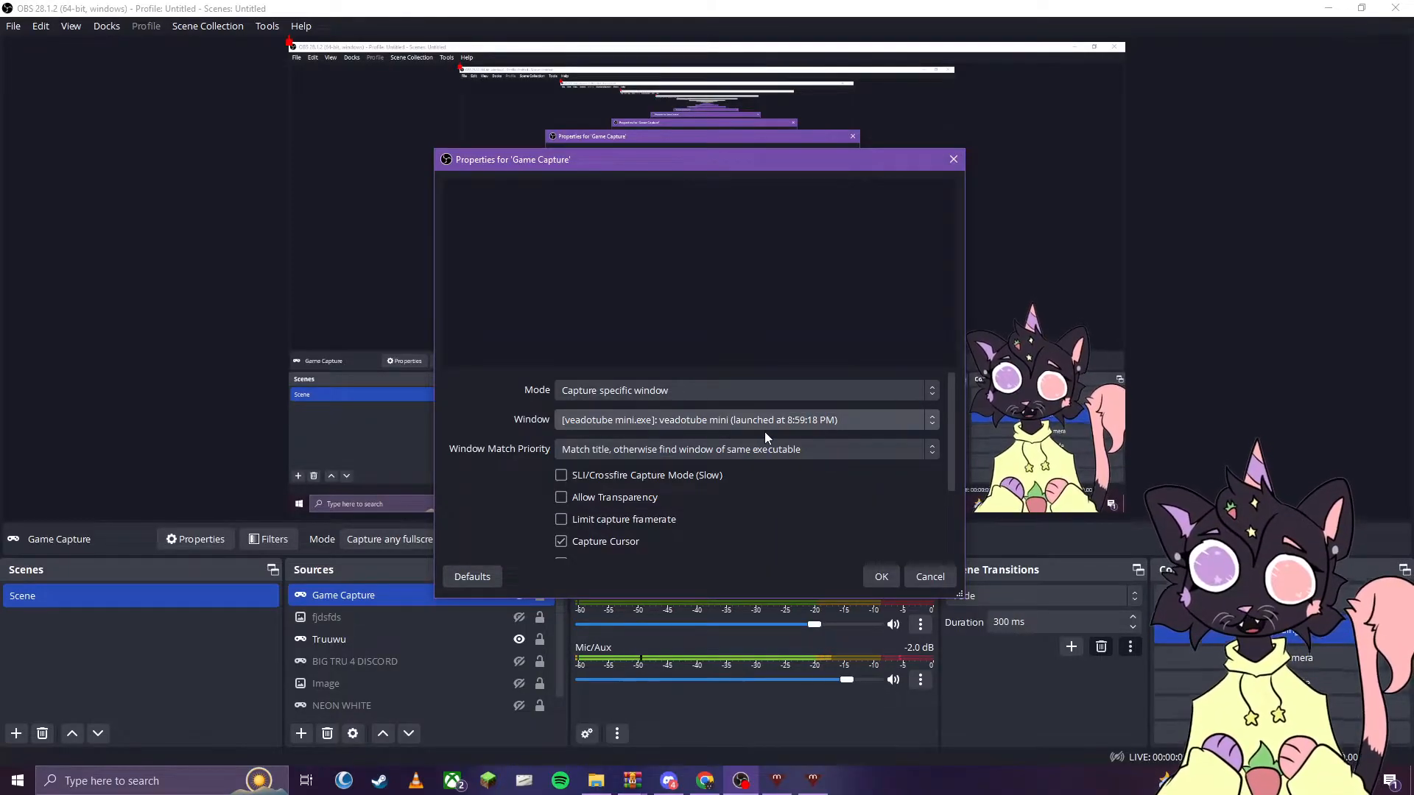
{"action": "scroll", "coordinate": [794, 487], "scroll_direction": "down", "scroll_amount": 5}
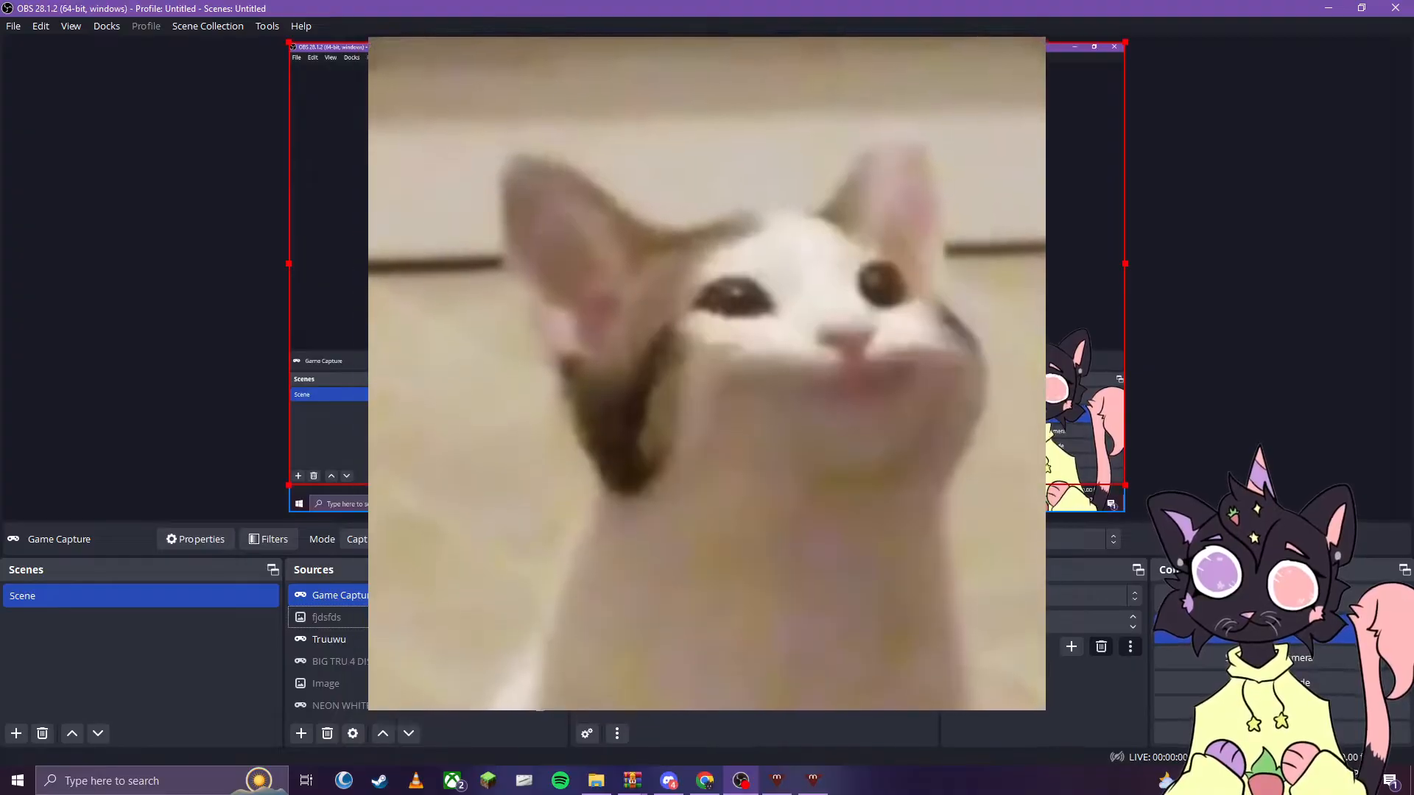
- Shrink the pop cat game capture and place it in the lower-left corner of the scene
{"action": "left_click_drag", "start_coordinate": [287, 42], "coordinate": [658, 286]}
{"action": "left_click_drag", "start_coordinate": [927, 398], "coordinate": [451, 424]}
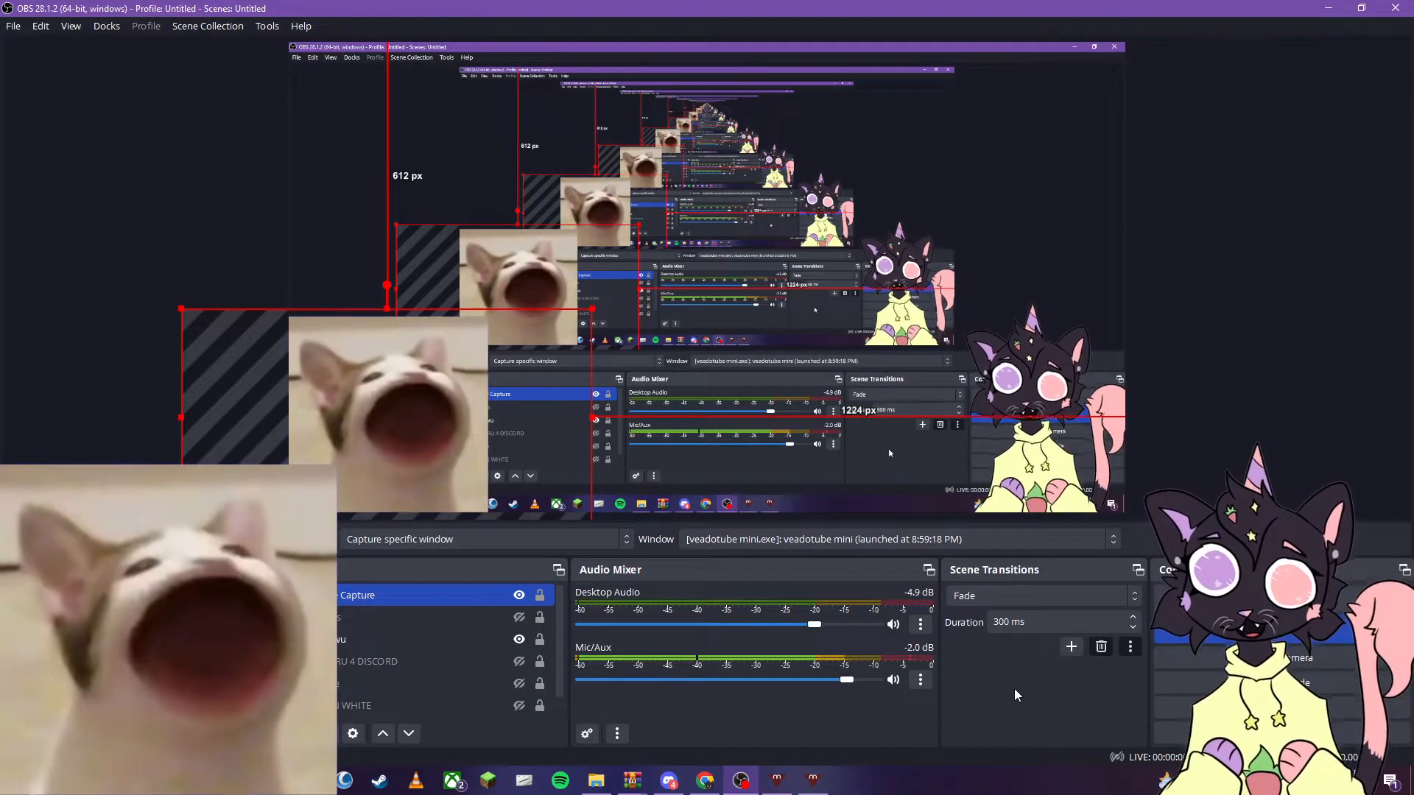
- Switch to Discord and join the General voice channel of the Dino Kult server
{"action": "left_click", "coordinate": [689, 792]}
{"action": "left_click", "coordinate": [684, 780]}
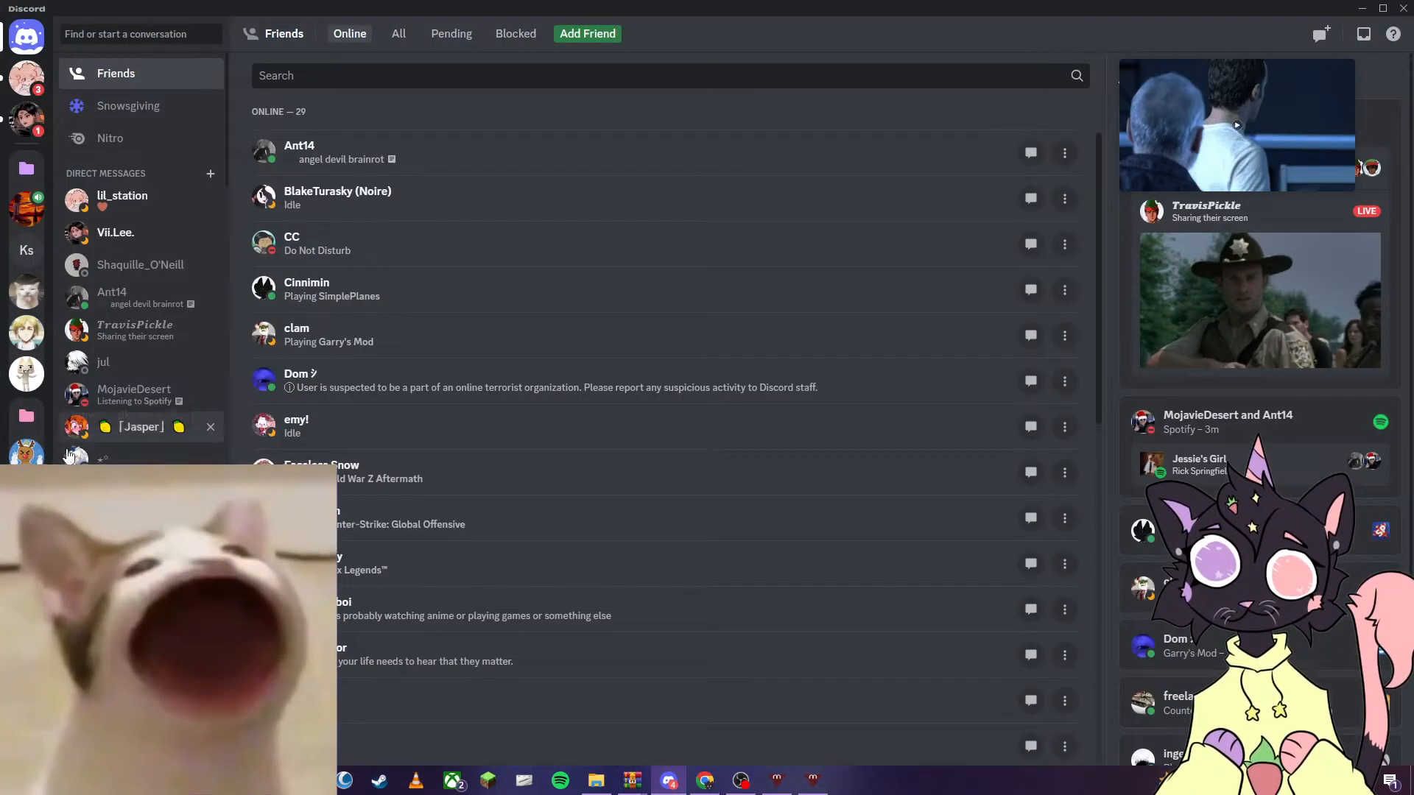
{"action": "left_click", "coordinate": [26, 450]}
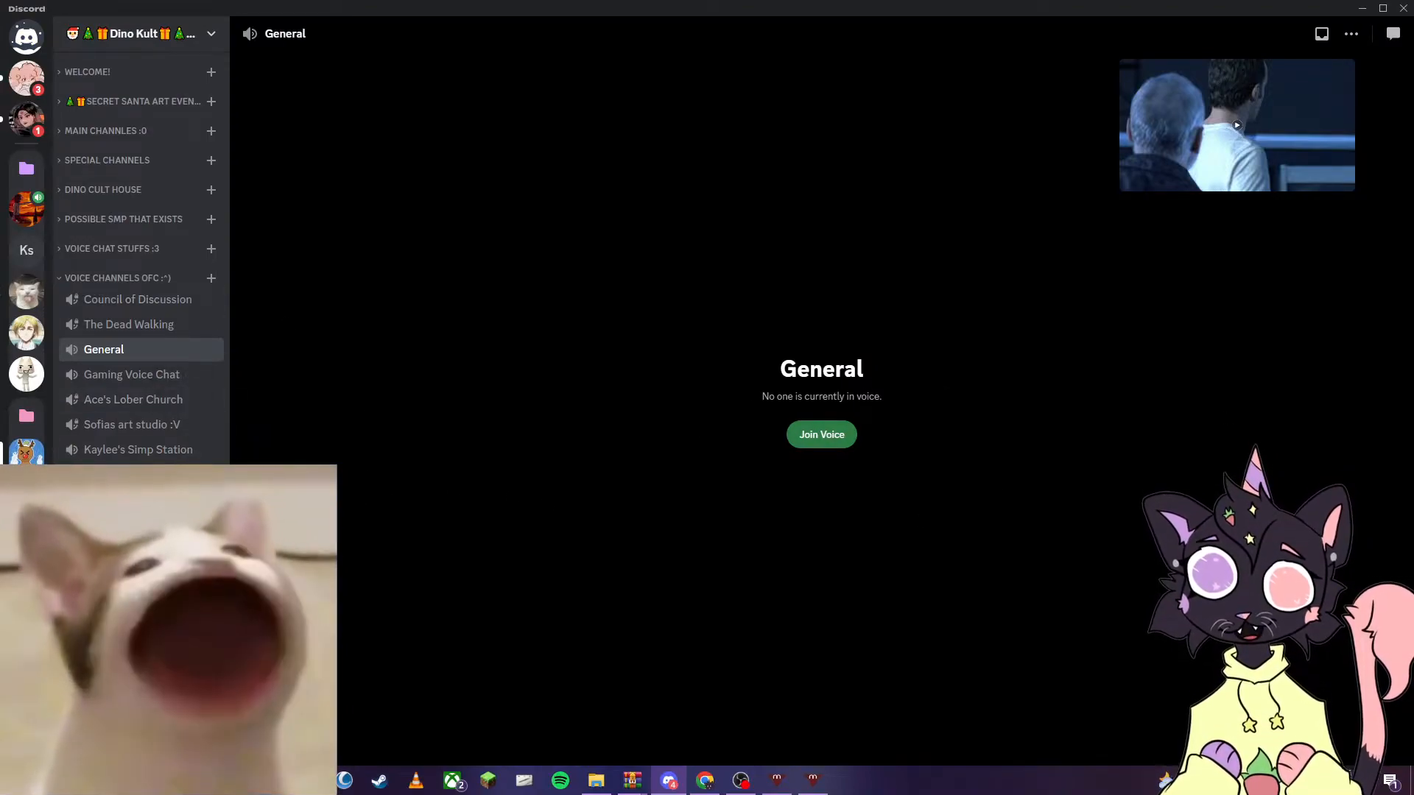
{"action": "left_click", "coordinate": [212, 679]}
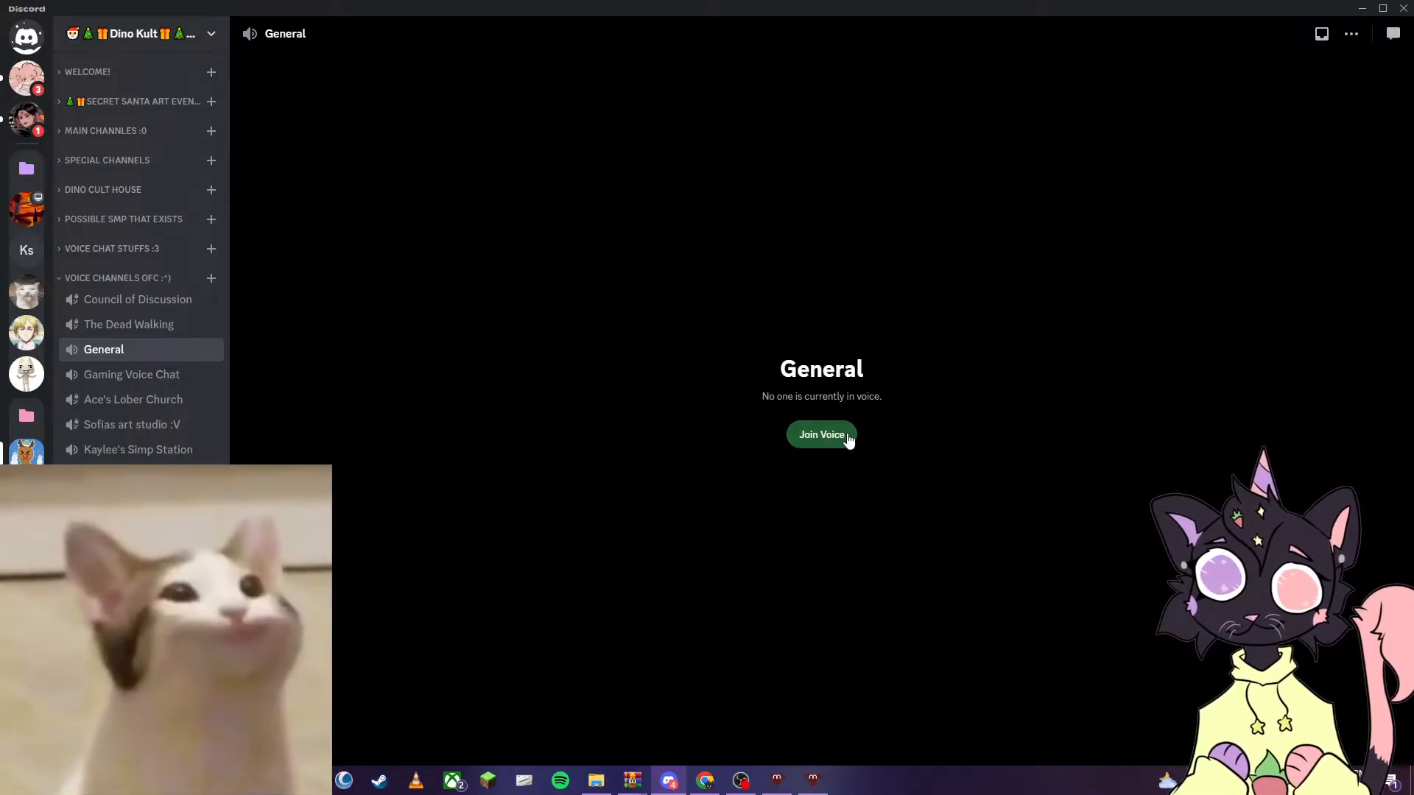
{"action": "left_click", "coordinate": [846, 436]}
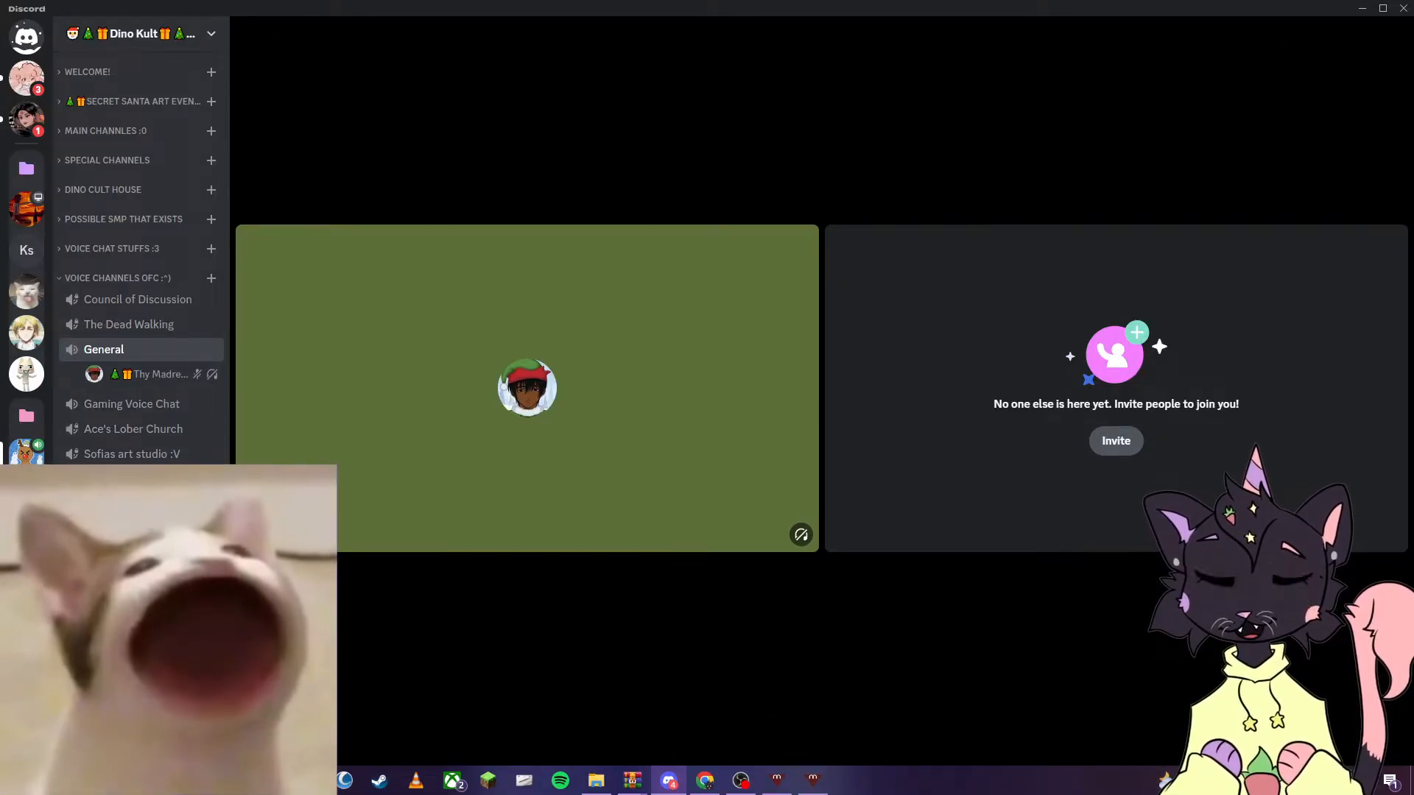
- In Discord's Voice & Video settings, keep OBS Virtual Camera as the camera and start the video test
{"action": "left_click", "coordinate": [212, 746]}
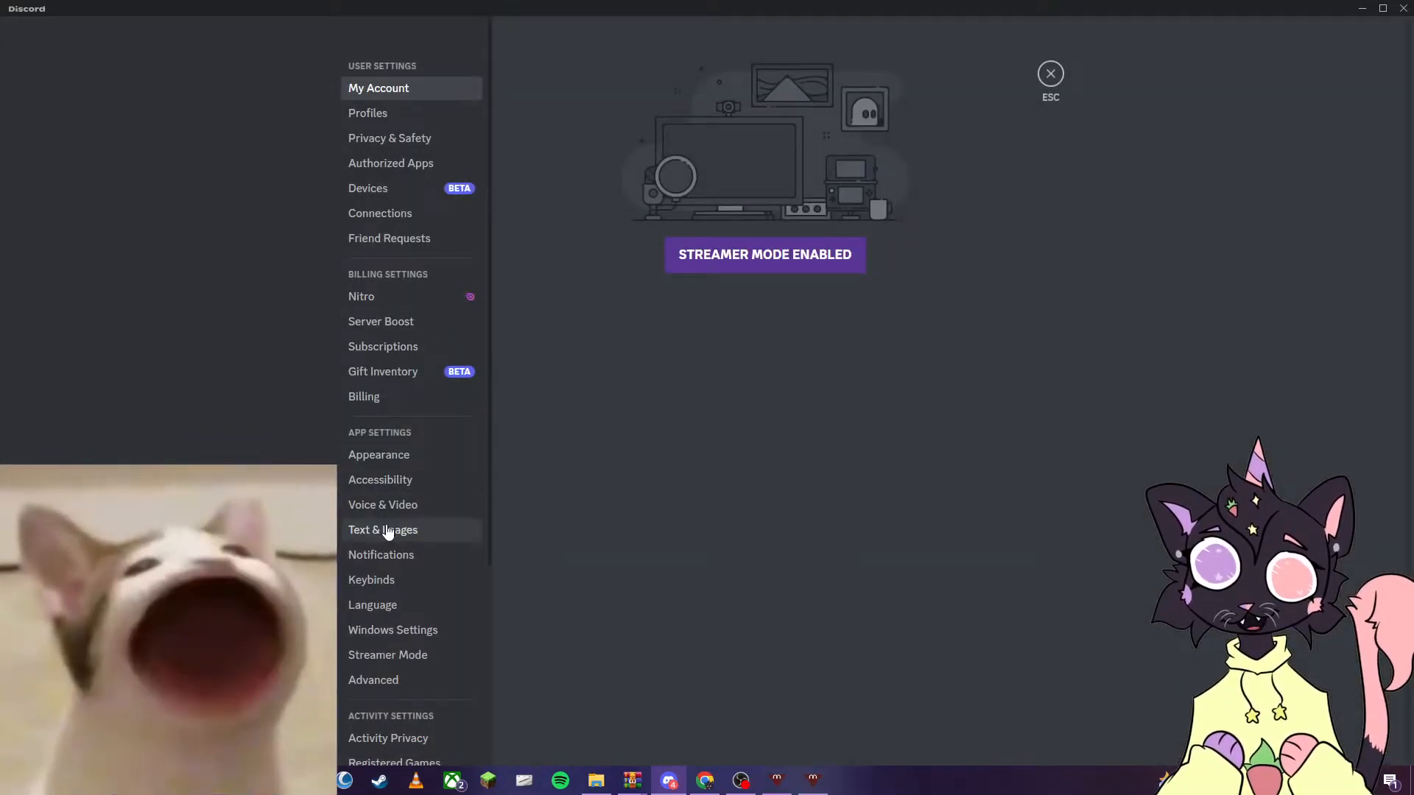
{"action": "left_click", "coordinate": [388, 507]}
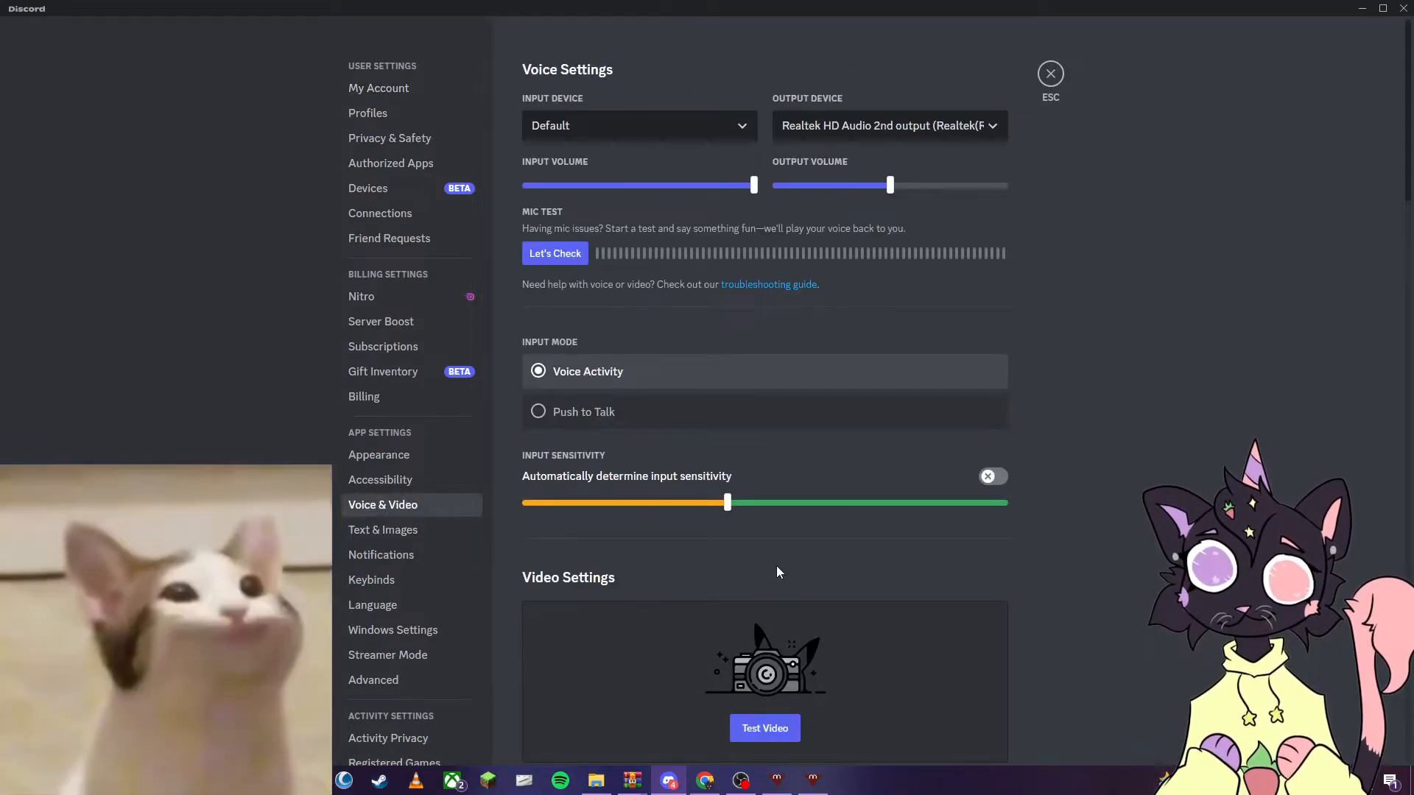
{"action": "scroll", "coordinate": [807, 334], "scroll_direction": "down", "scroll_amount": 6}
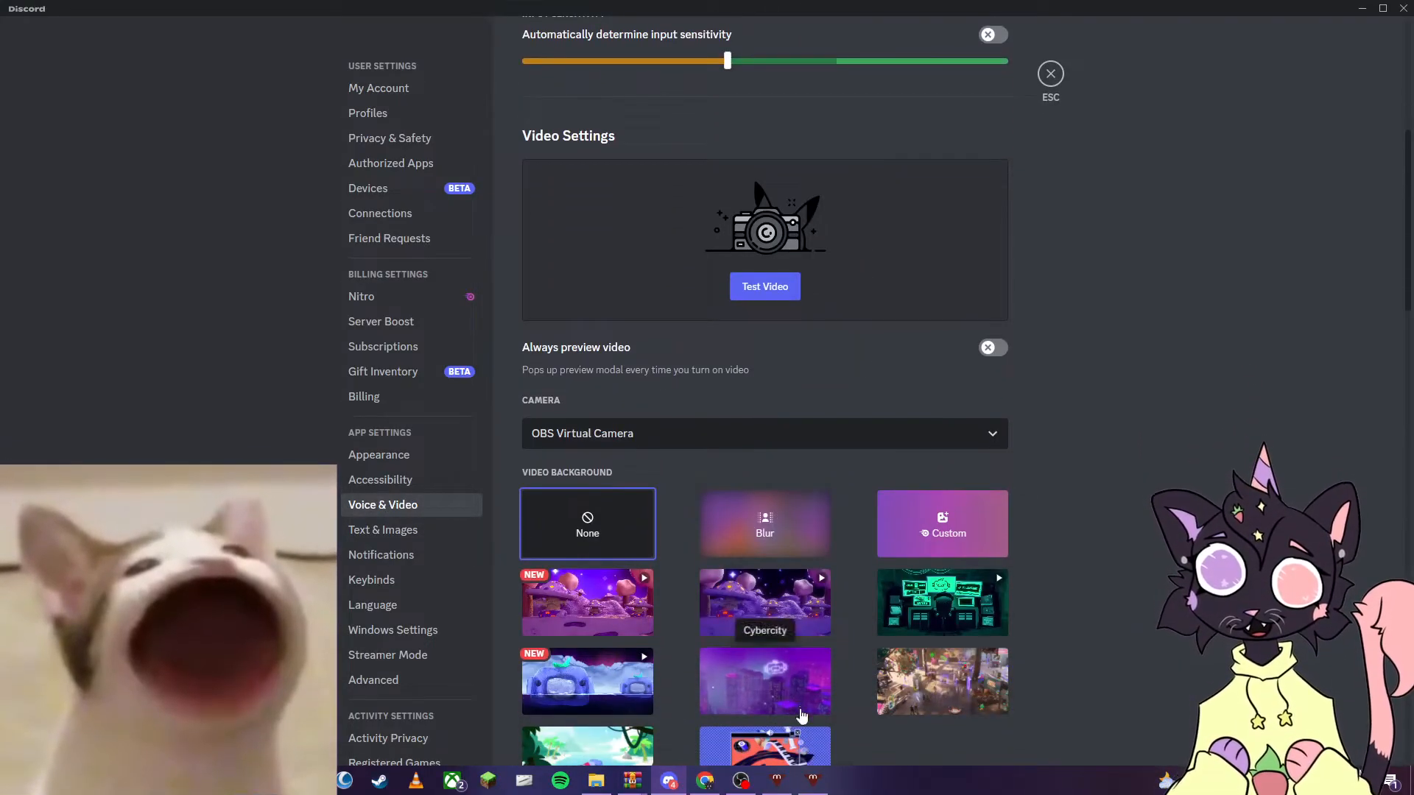
{"action": "left_click", "coordinate": [741, 782]}
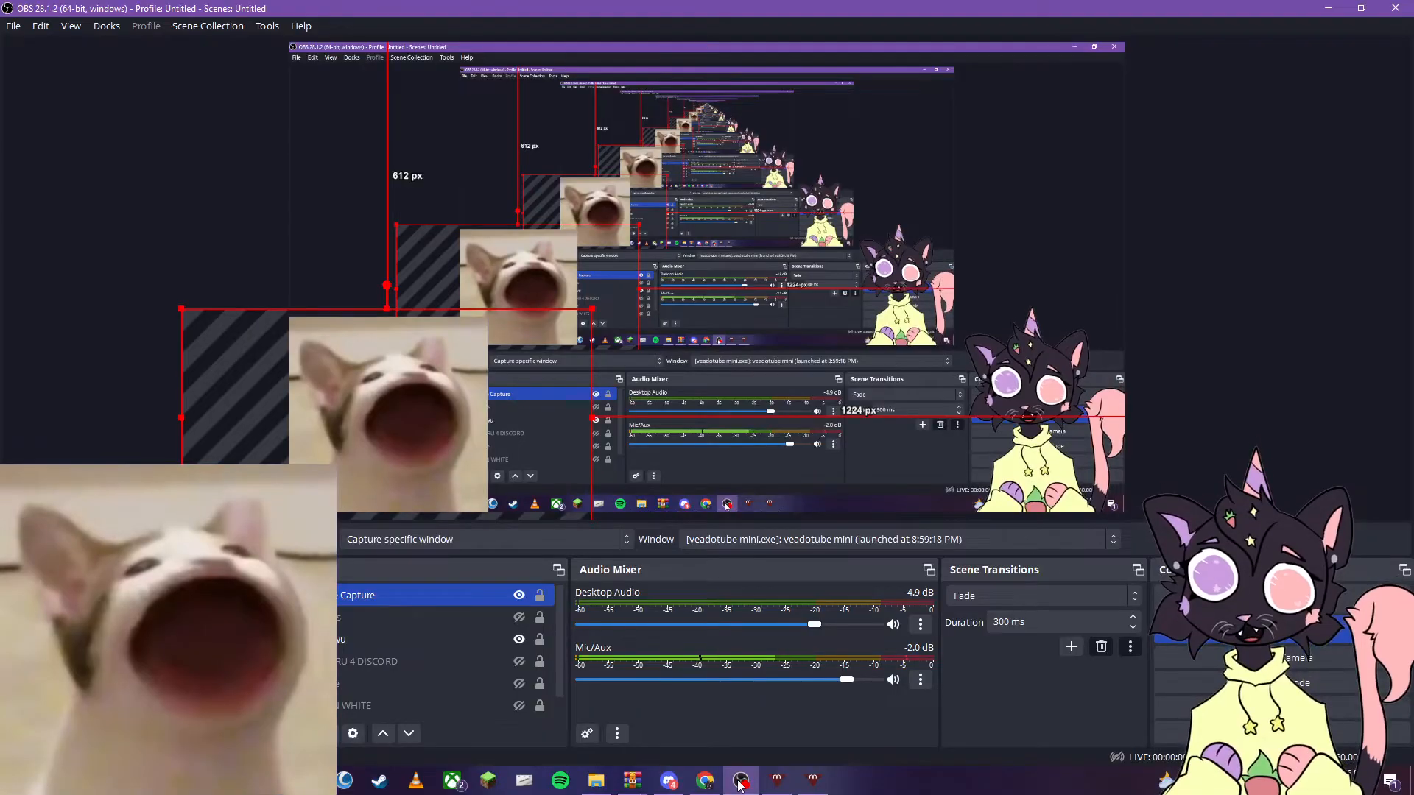
{"action": "left_click", "coordinate": [739, 785]}
{"action": "left_click", "coordinate": [625, 440]}
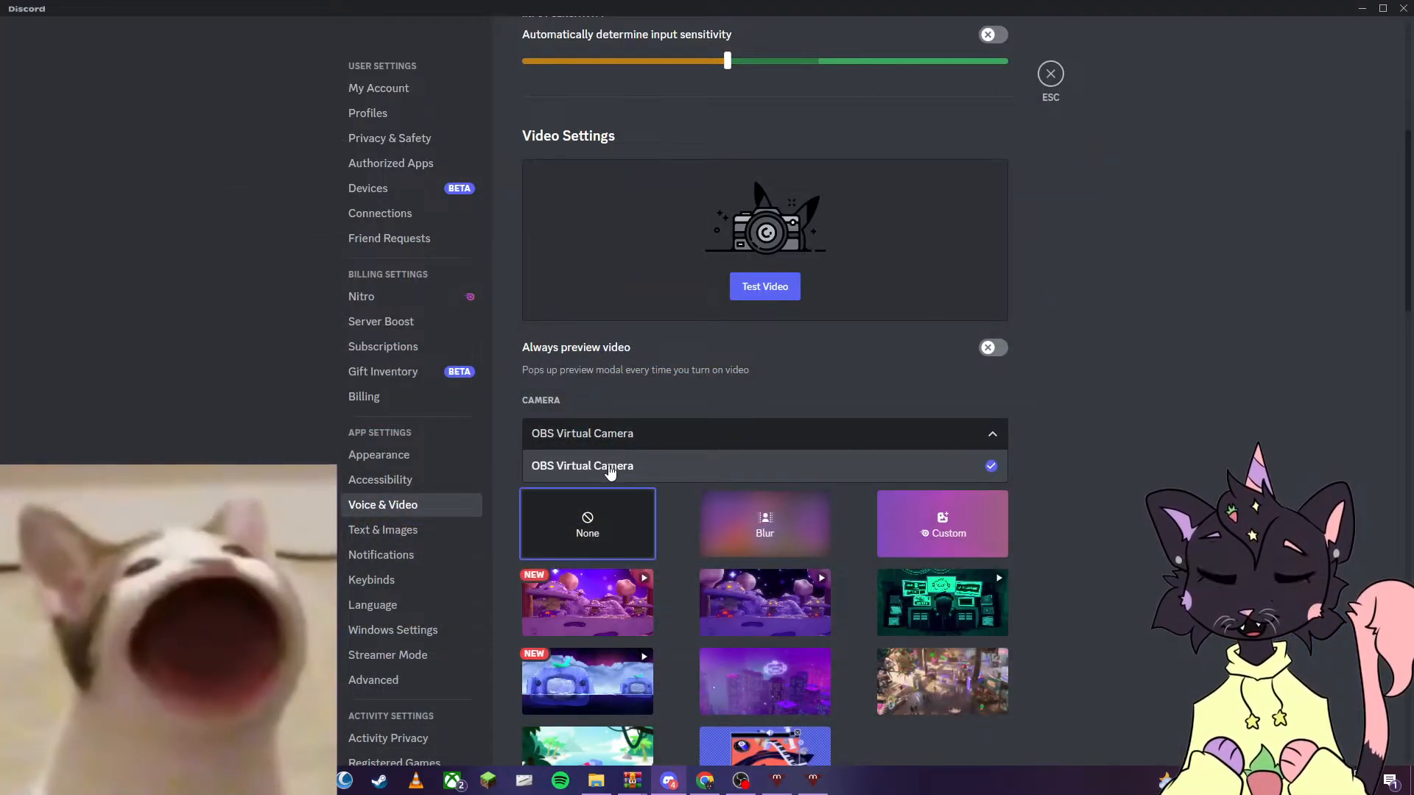
{"action": "left_click", "coordinate": [1108, 436]}
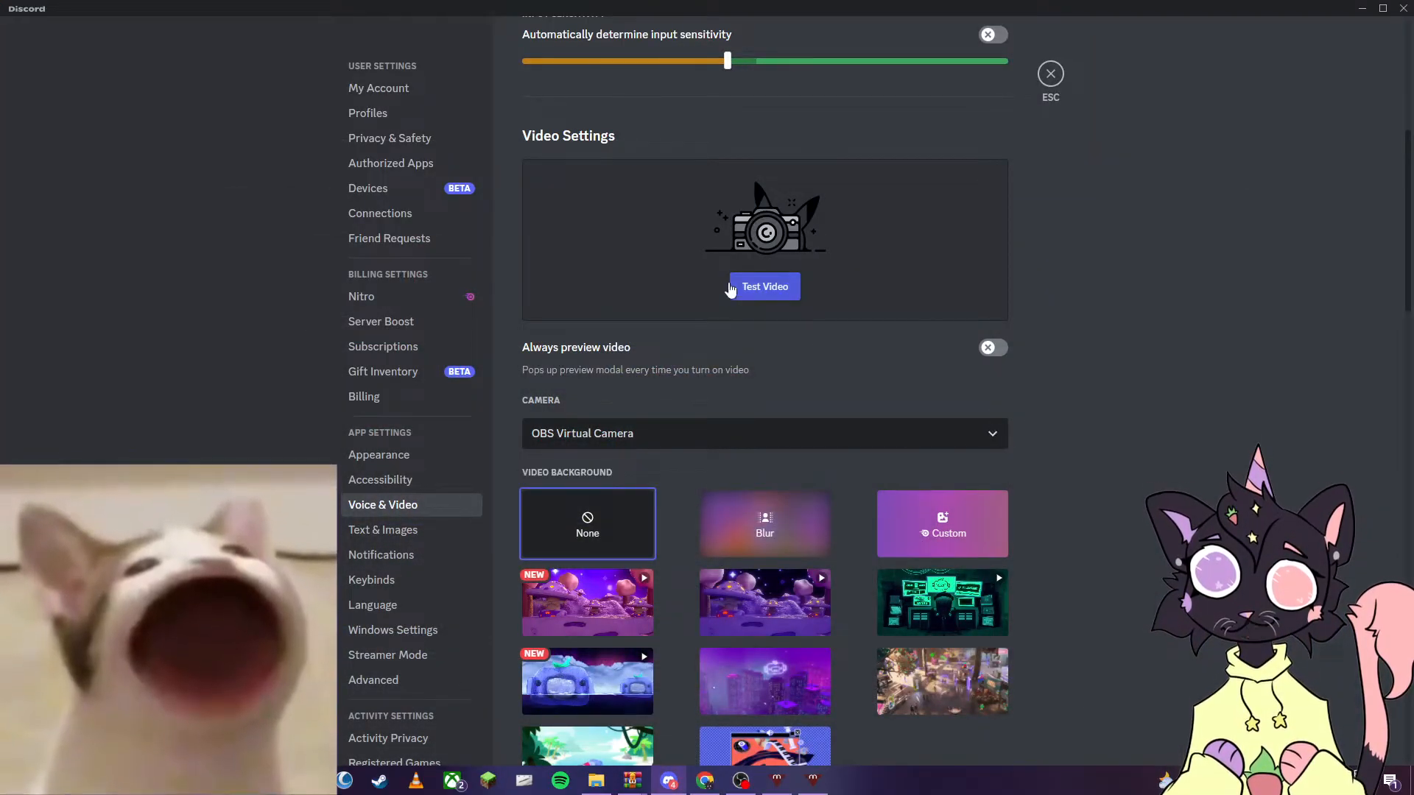
{"action": "left_click", "coordinate": [782, 293]}
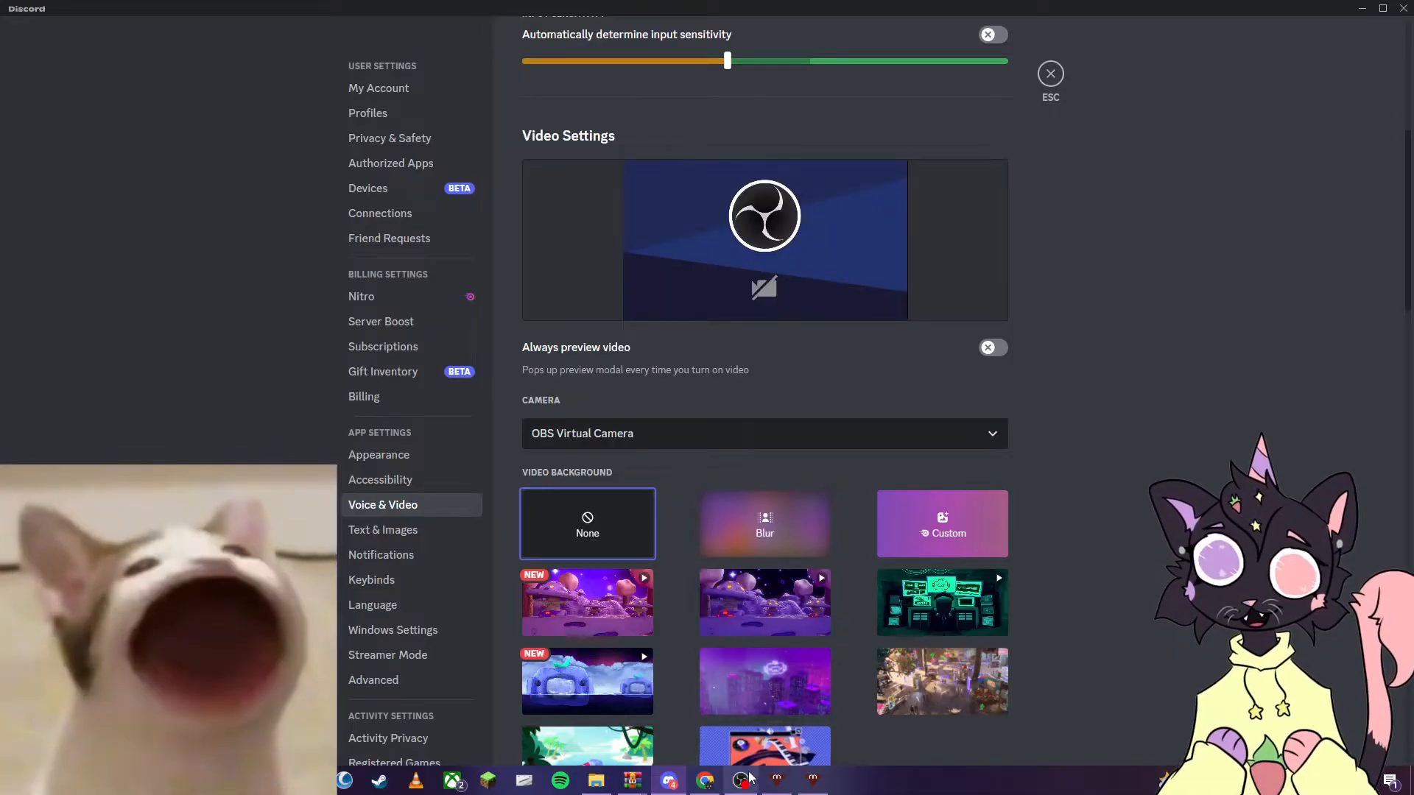
- Start the virtual camera in OBS and return to Discord to check its test video preview
{"action": "left_click", "coordinate": [742, 779]}
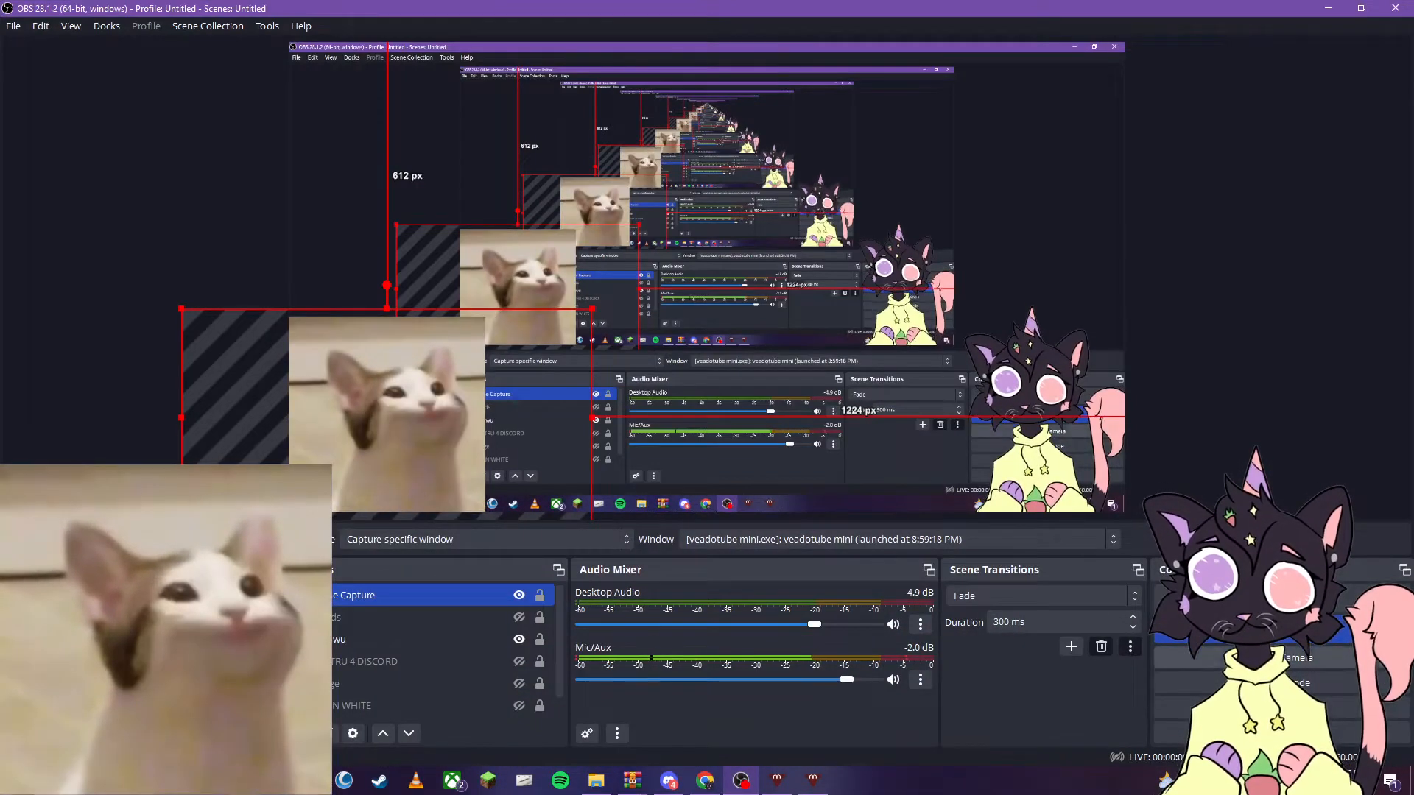
{"action": "left_click", "coordinate": [1258, 657]}
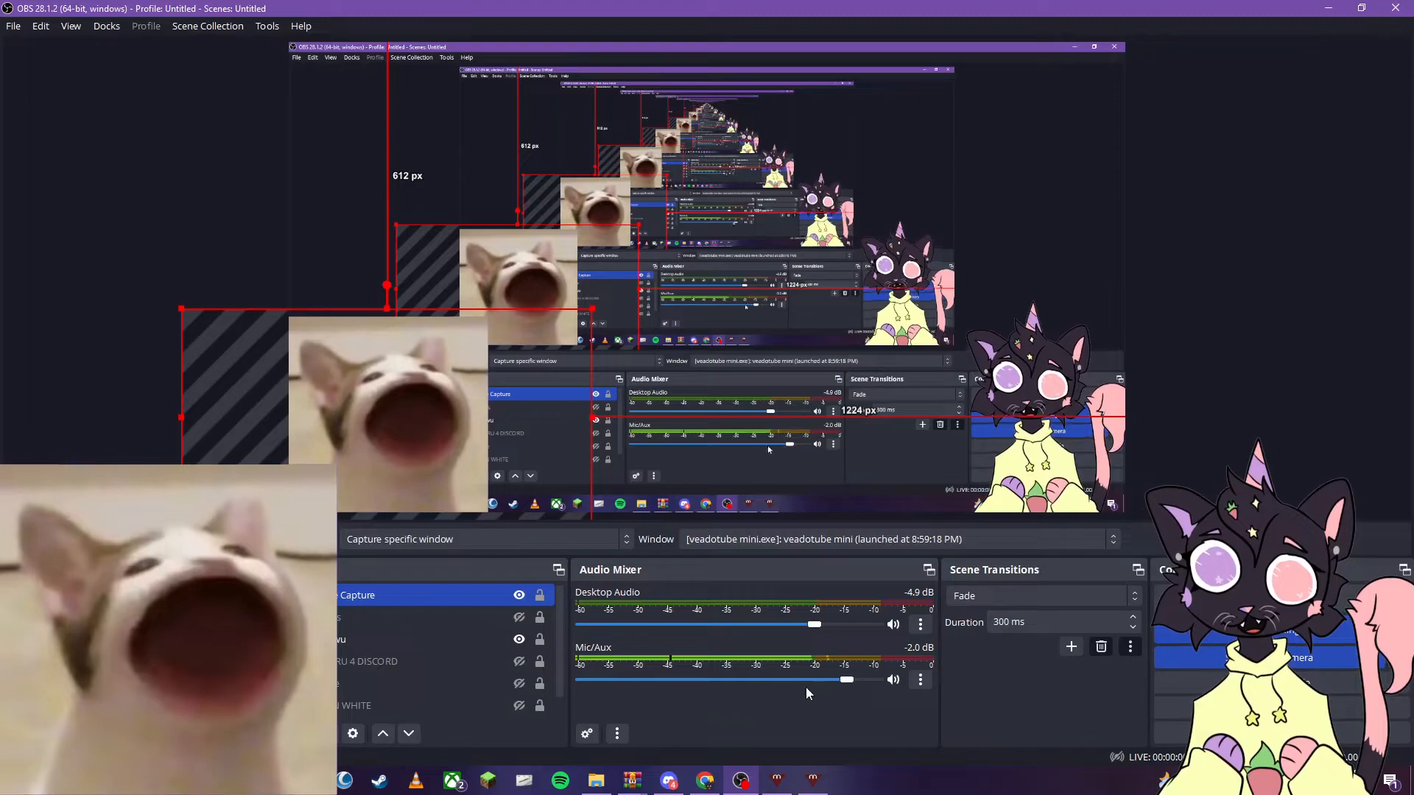
{"action": "left_click", "coordinate": [682, 777]}
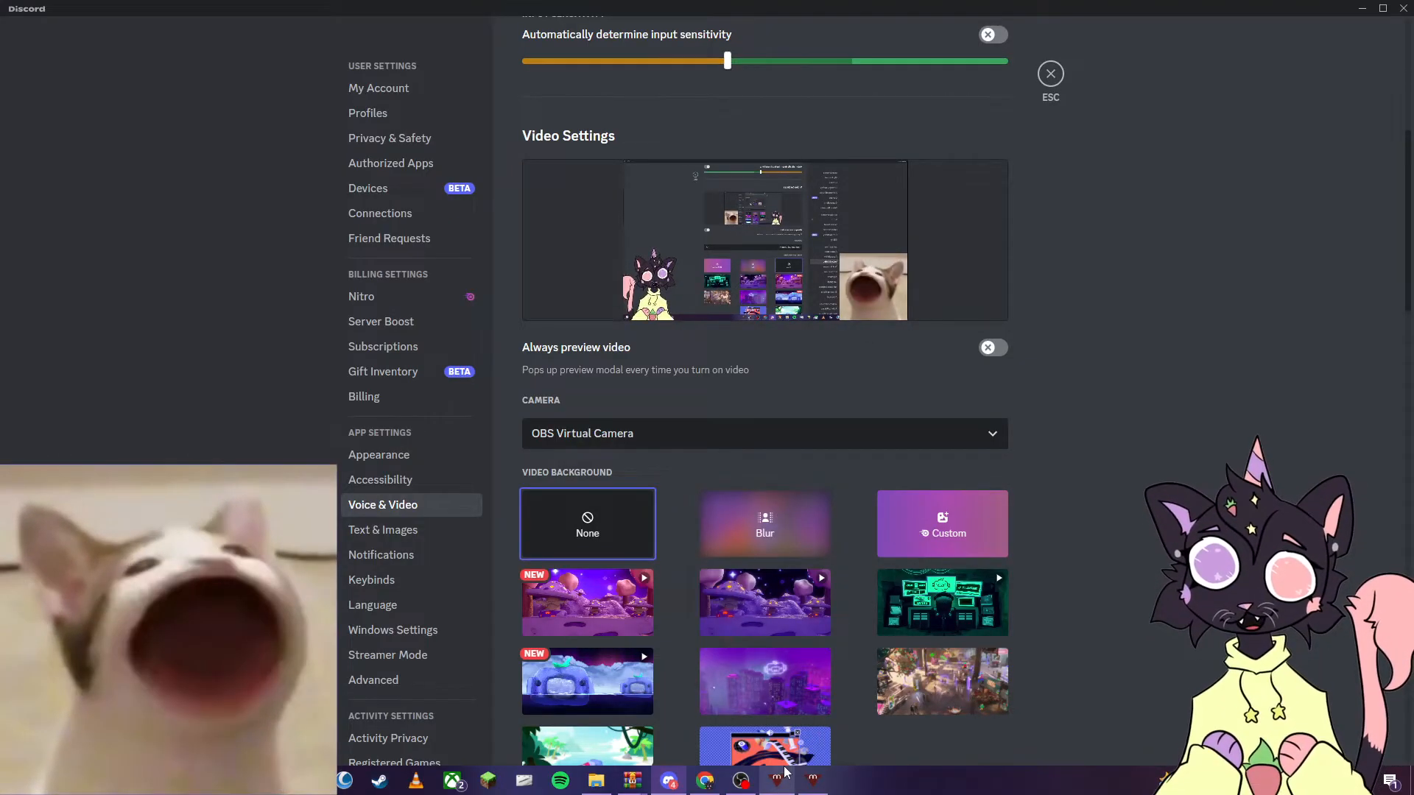
{"action": "left_click", "coordinate": [741, 781]}
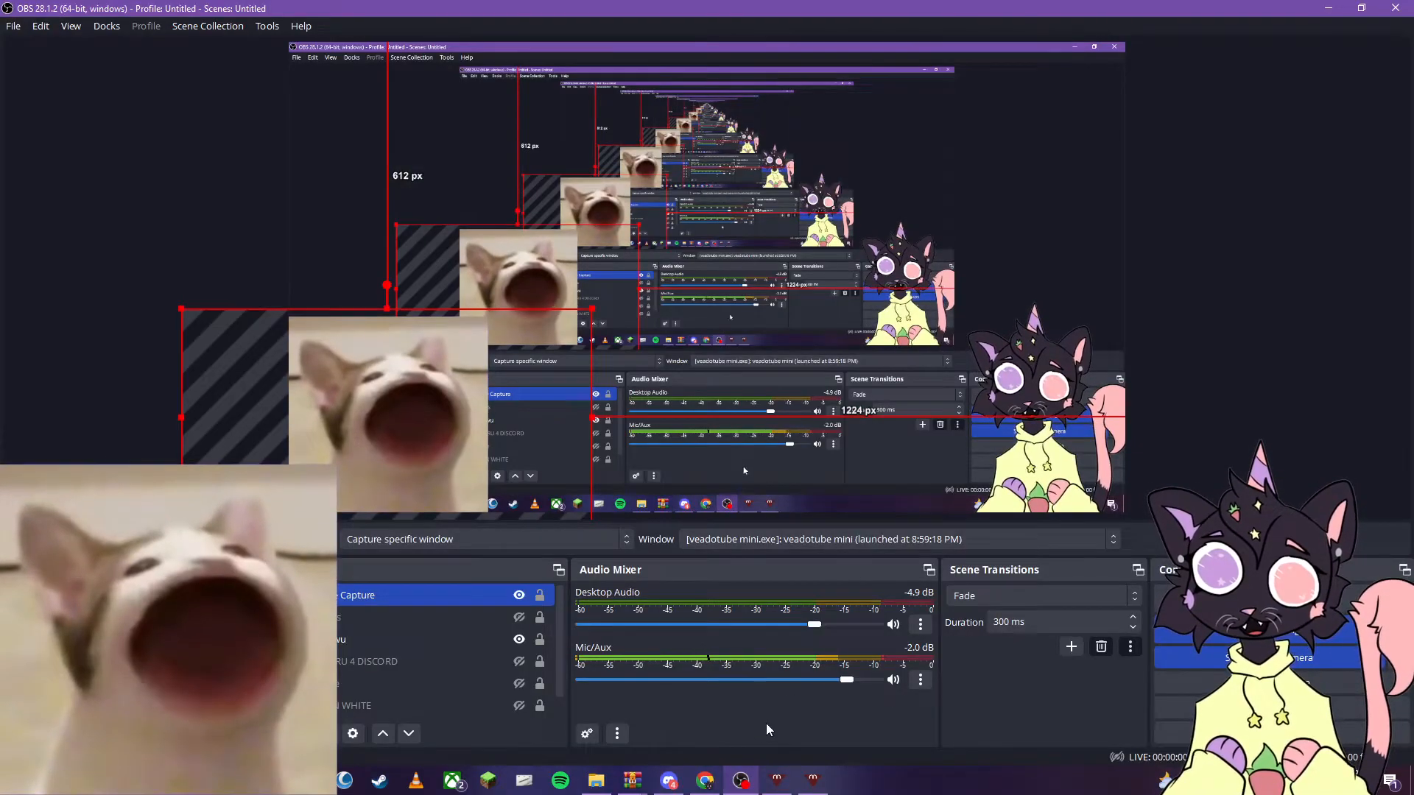
{"action": "left_click", "coordinate": [670, 782]}
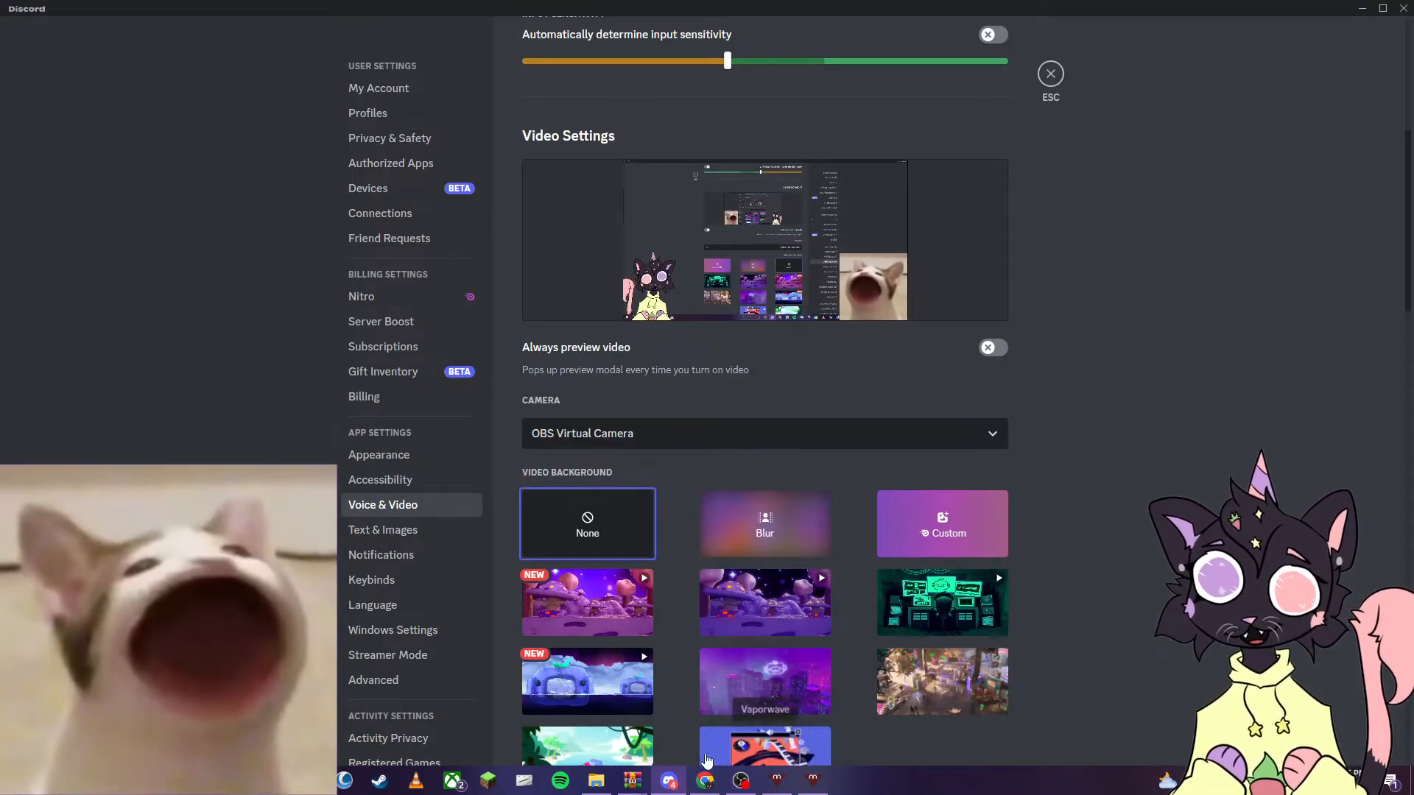
- Switch to OBS and flip the pop cat Game Capture source horizontally
{"action": "left_click", "coordinate": [741, 782]}
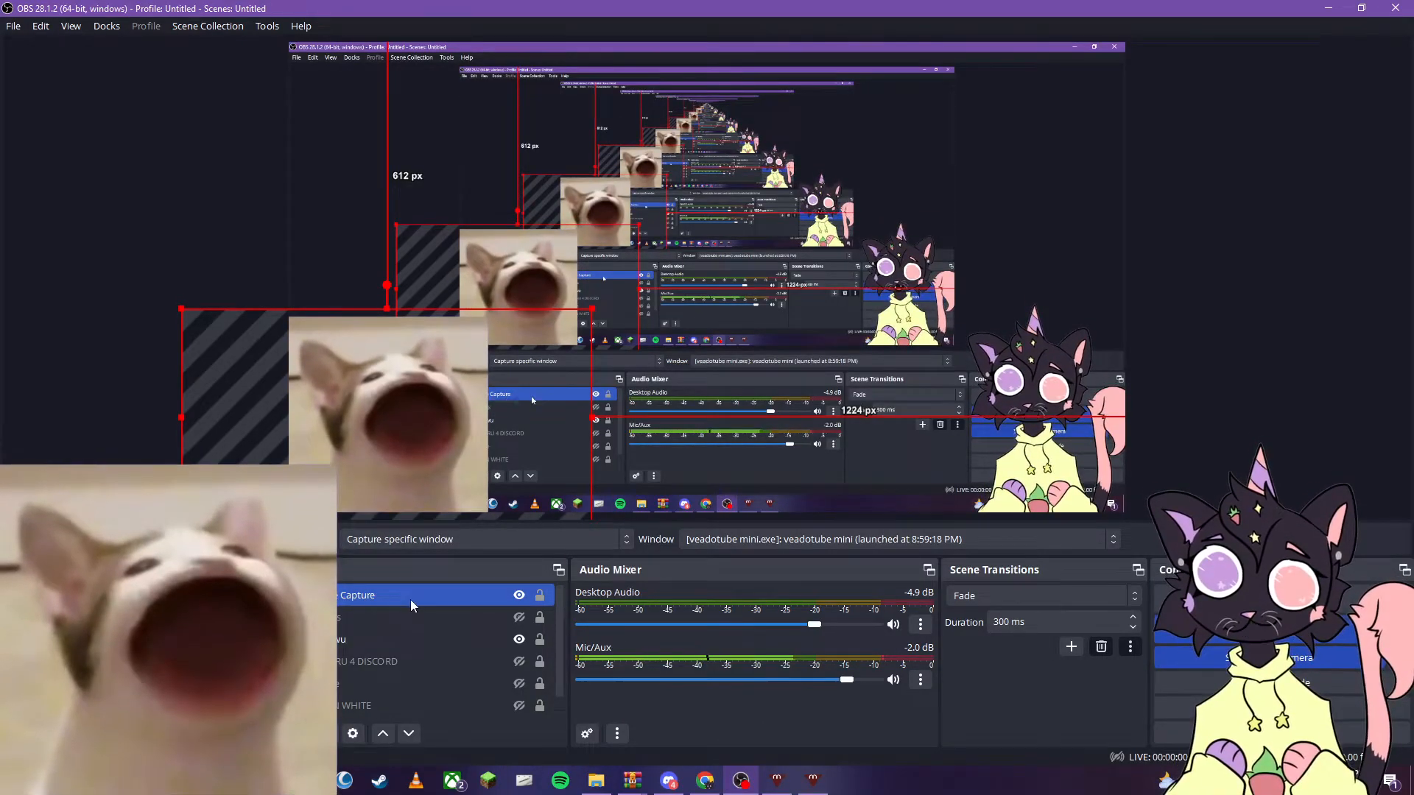
{"action": "right_click", "coordinate": [413, 597]}
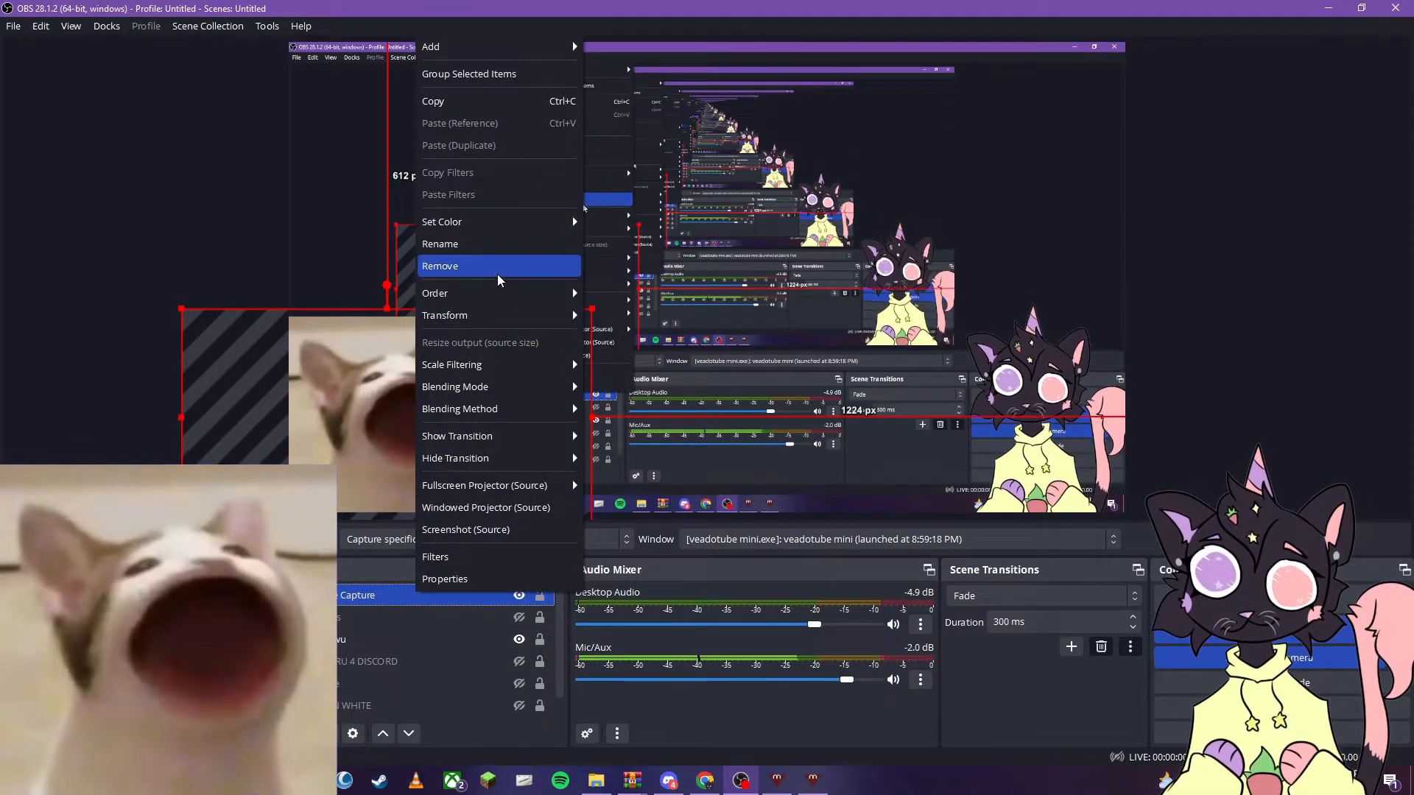
{"action": "mouse_move", "coordinate": [500, 315]}
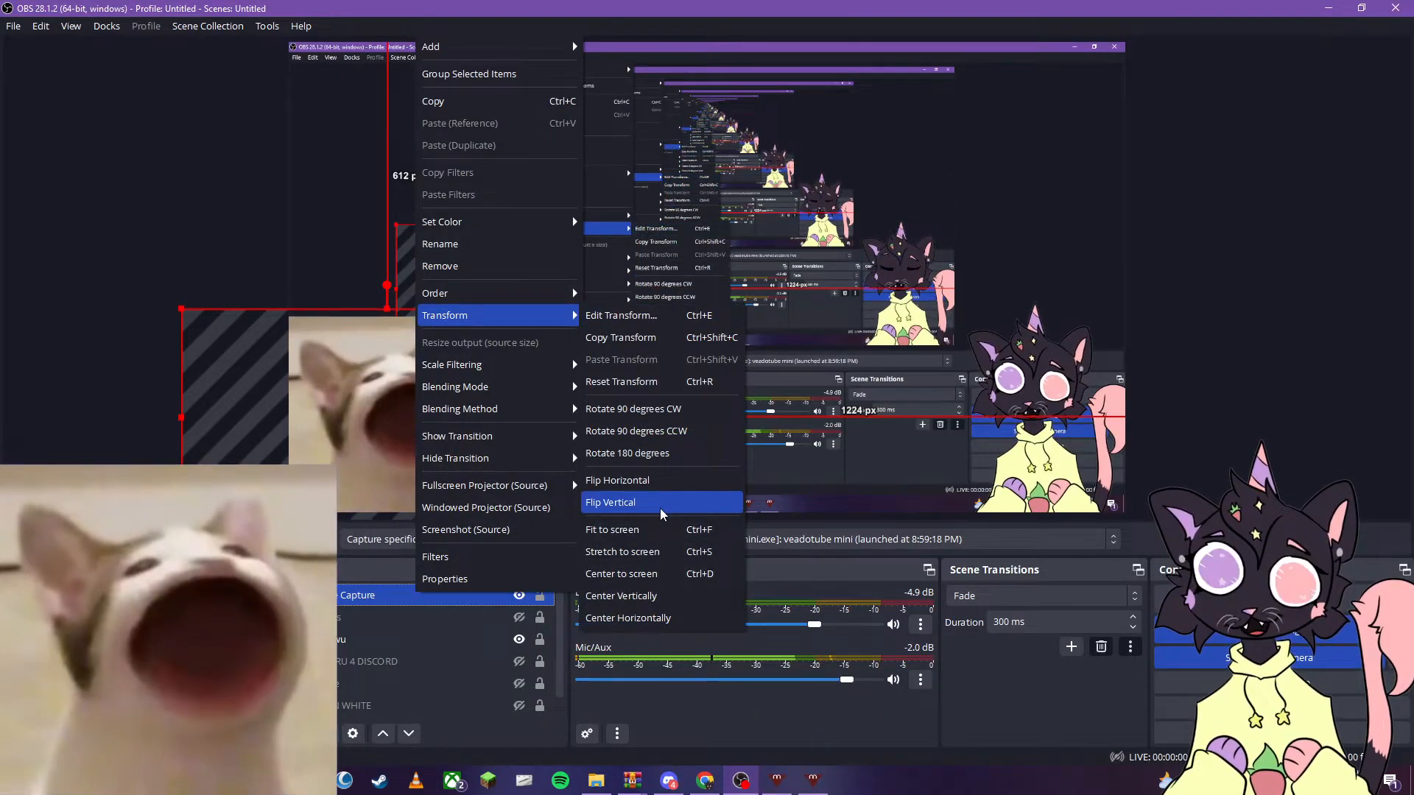
{"action": "left_click", "coordinate": [663, 485]}
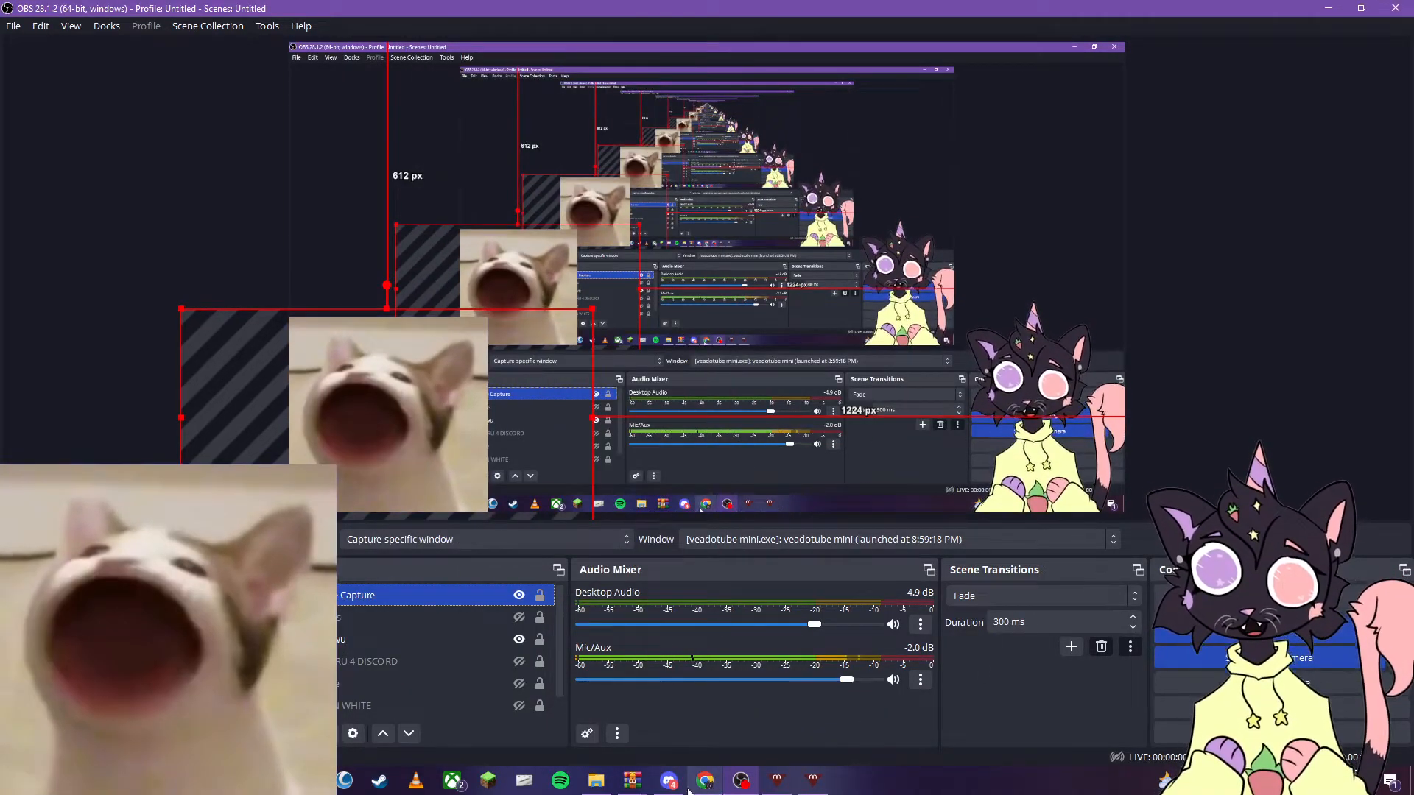
- Return to Discord, reopen the Voice & Video settings and rerun the video test to check the flipped avatar
{"action": "left_click", "coordinate": [668, 781]}
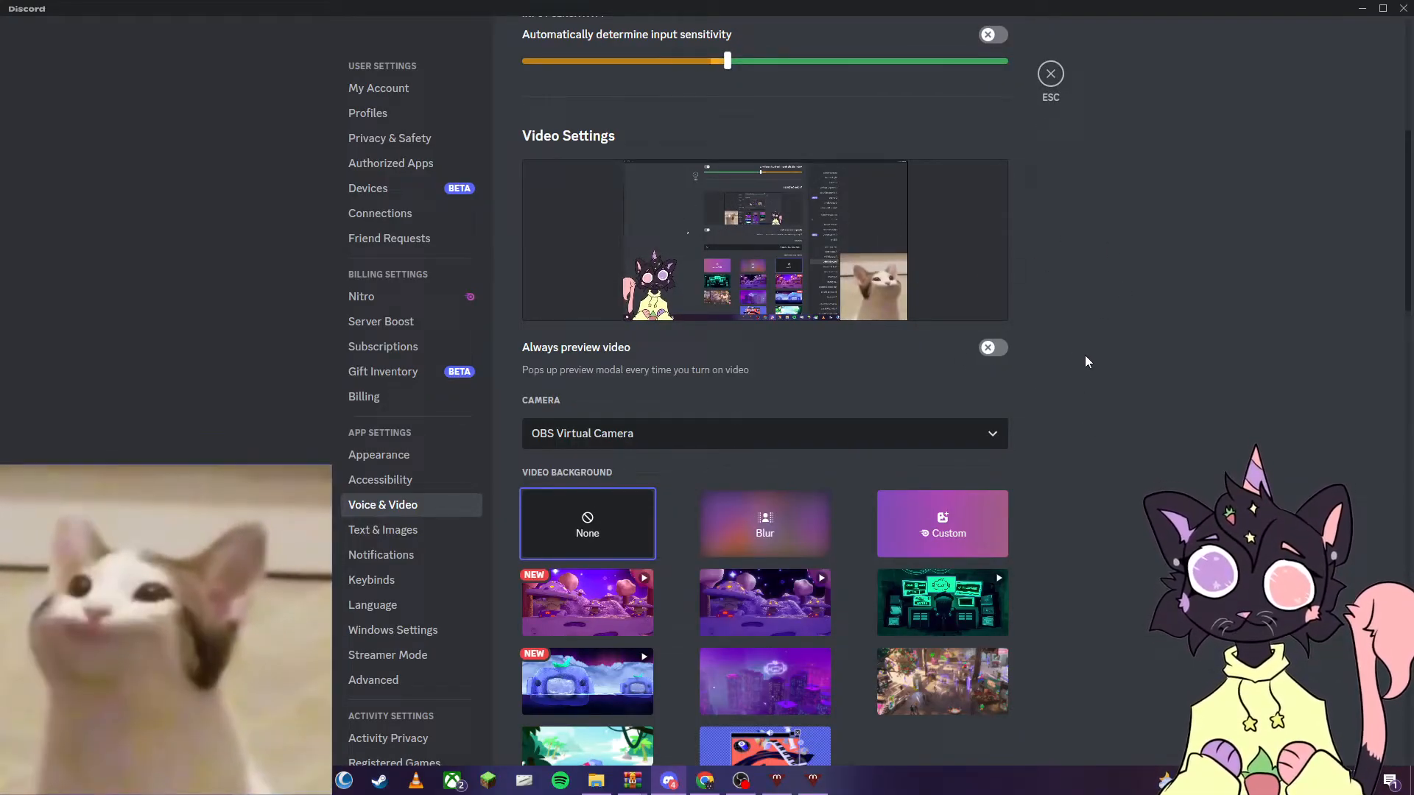
{"action": "scroll", "coordinate": [695, 289], "scroll_direction": "up", "scroll_amount": 3}
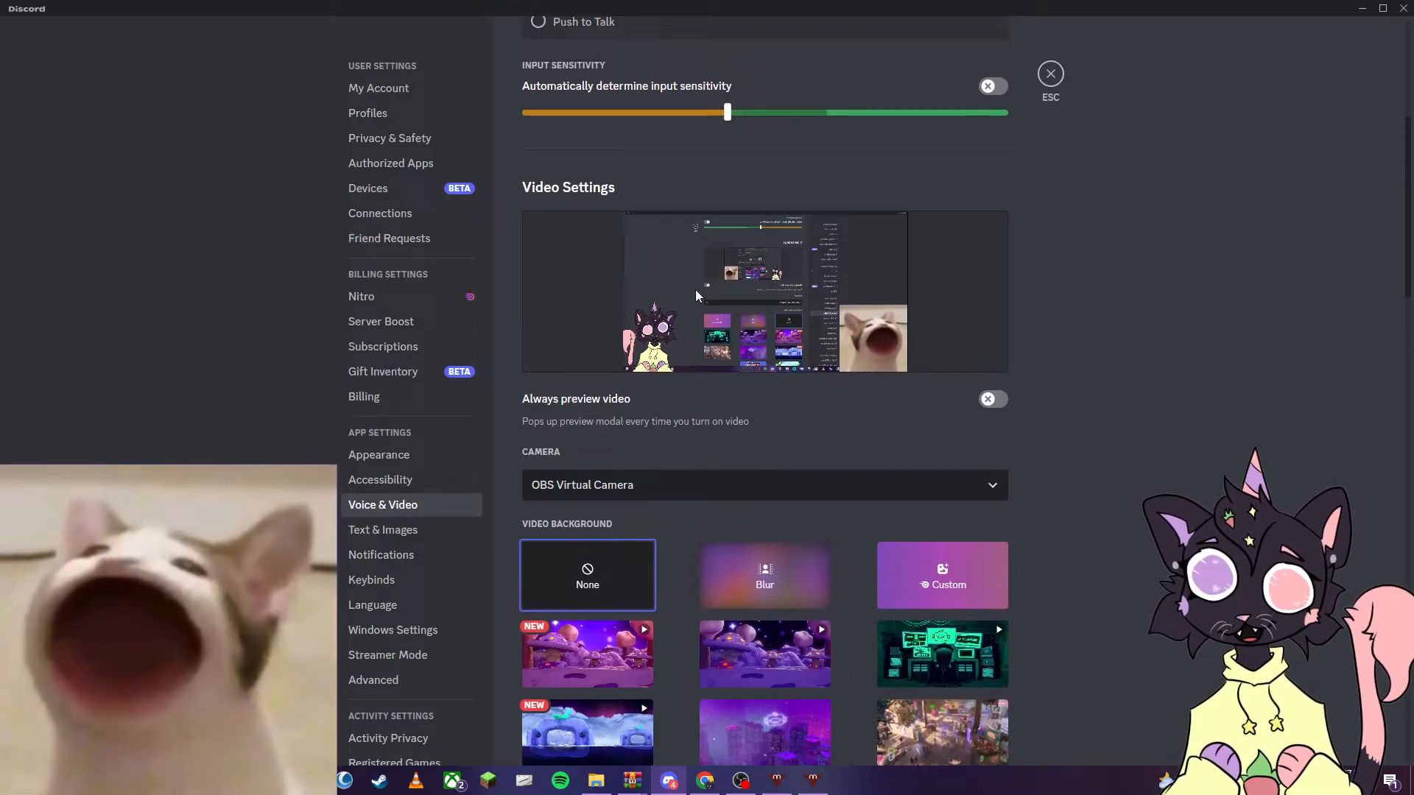
{"action": "left_click", "coordinate": [1050, 75]}
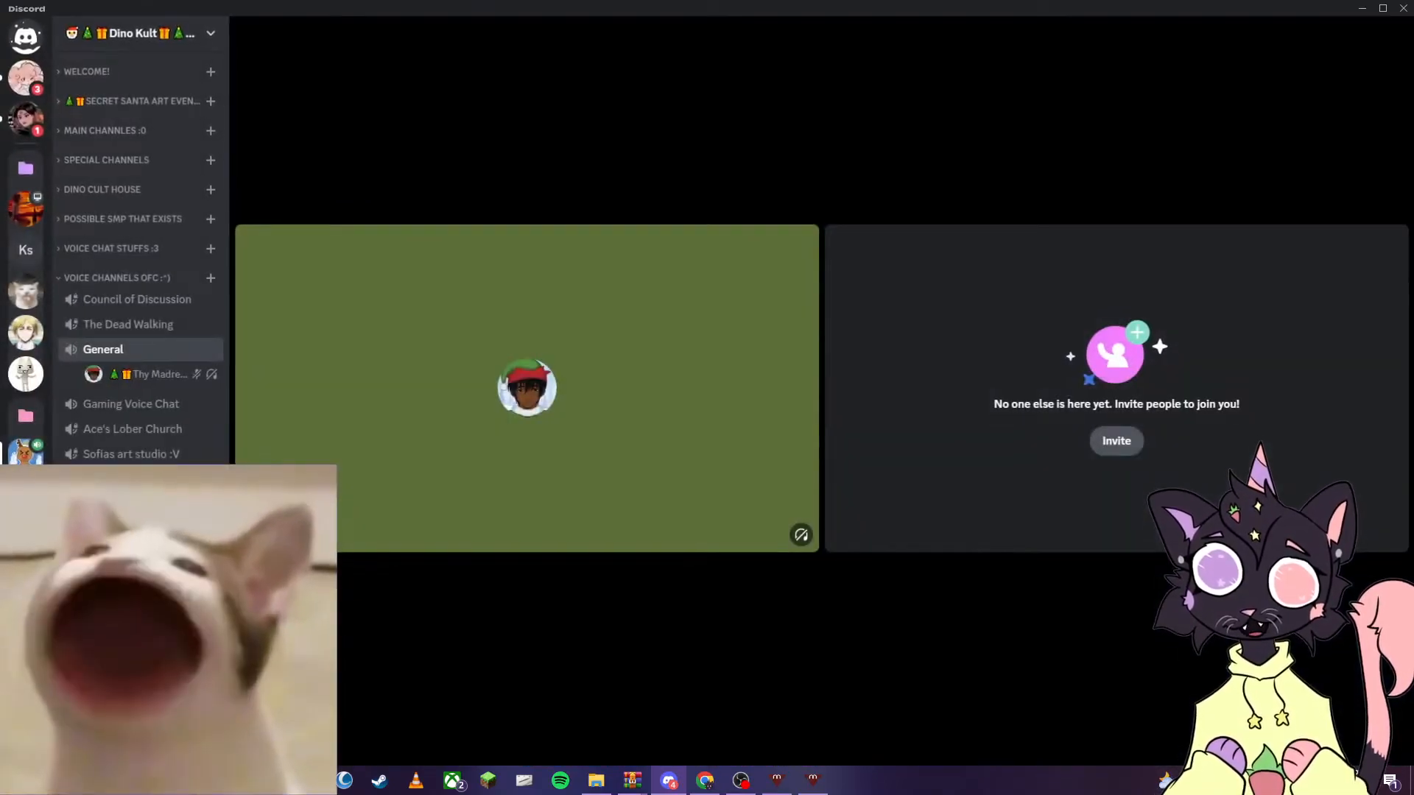
{"action": "left_click", "coordinate": [212, 673]}
{"action": "left_click", "coordinate": [212, 747]}
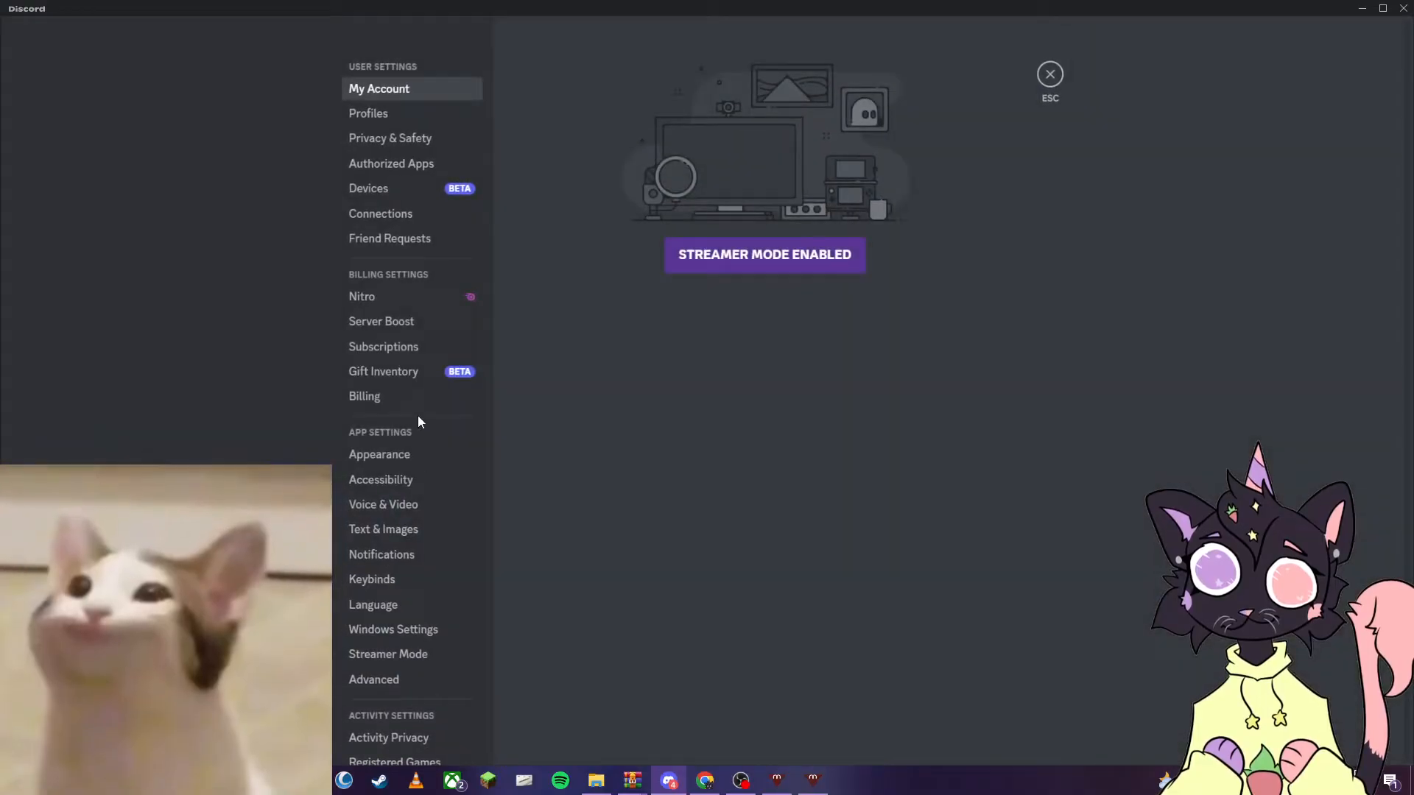
{"action": "left_click", "coordinate": [404, 508]}
{"action": "scroll", "coordinate": [784, 339], "scroll_direction": "down", "scroll_amount": 5}
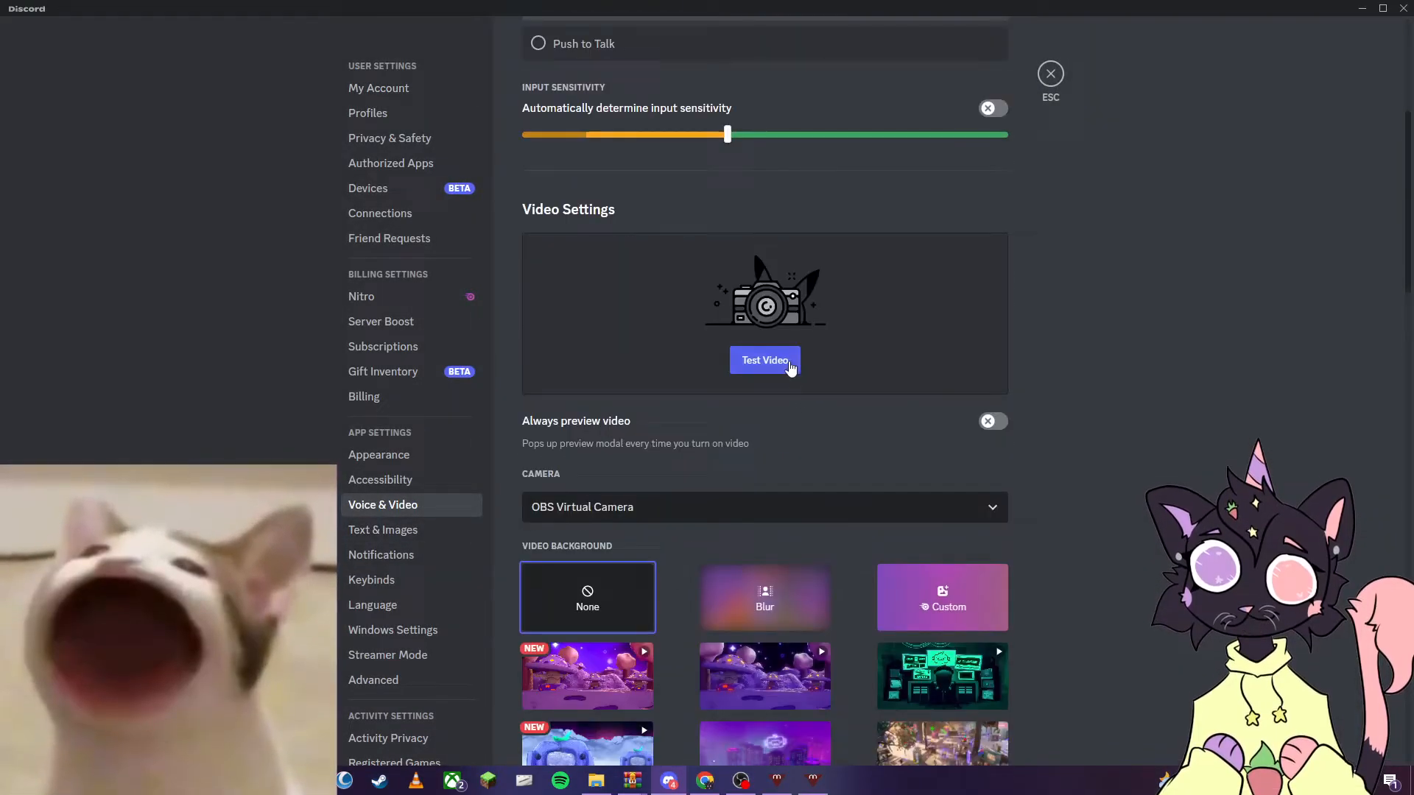
{"action": "left_click", "coordinate": [773, 362]}
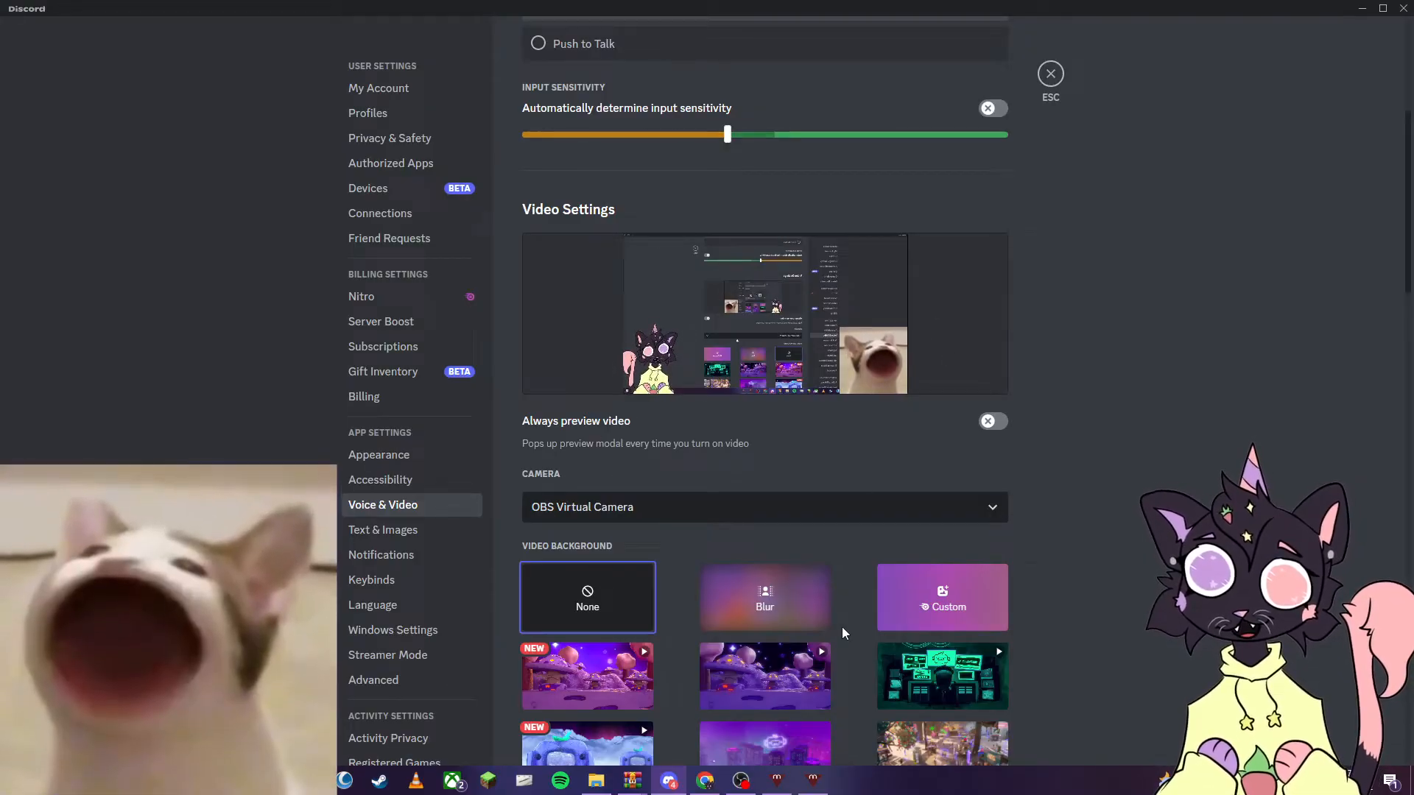
- In OBS, move the pop cat Game Capture to the middle and enlarge it to nearly fill the scene, then return to Discord
{"action": "left_click", "coordinate": [741, 780]}
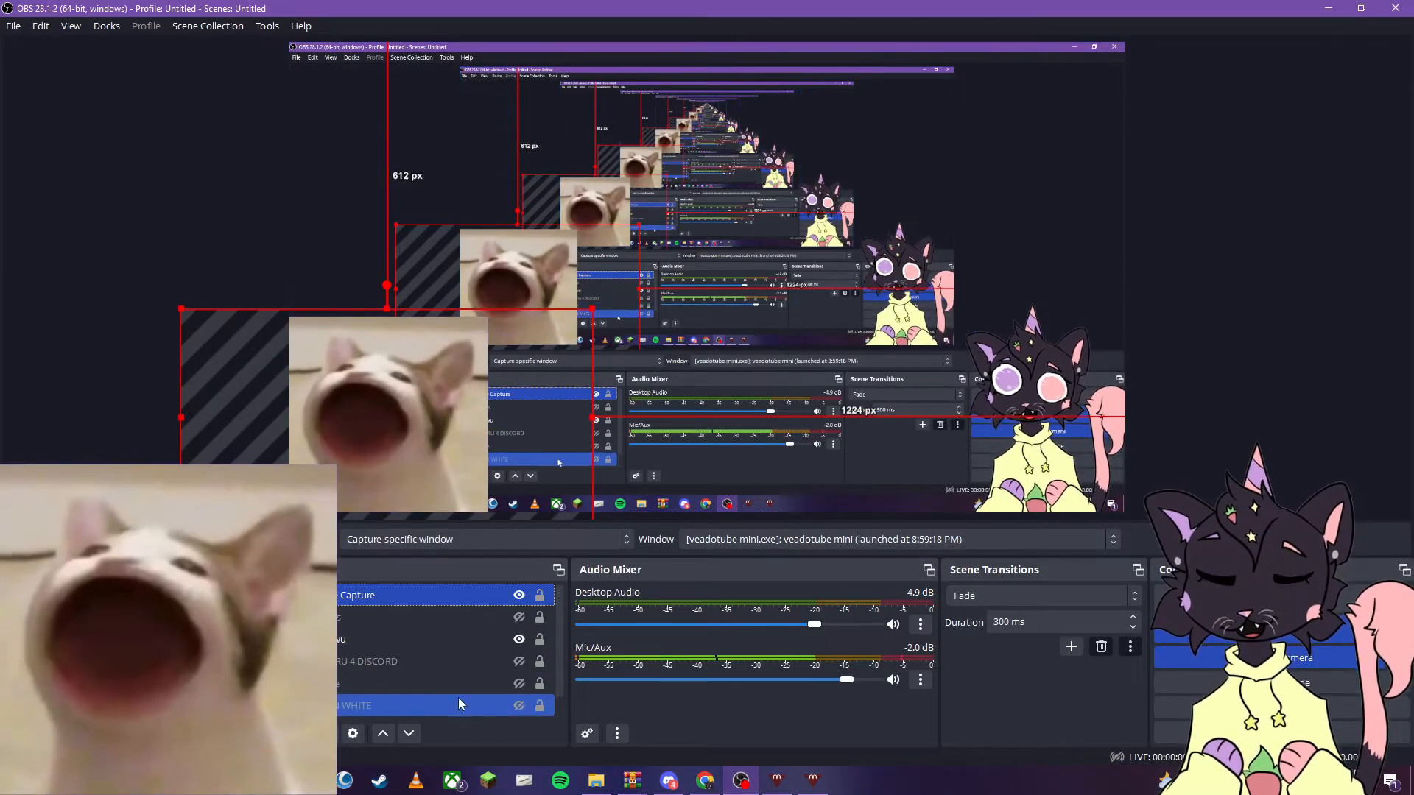
{"action": "scroll", "coordinate": [469, 649], "scroll_direction": "down", "scroll_amount": 1}
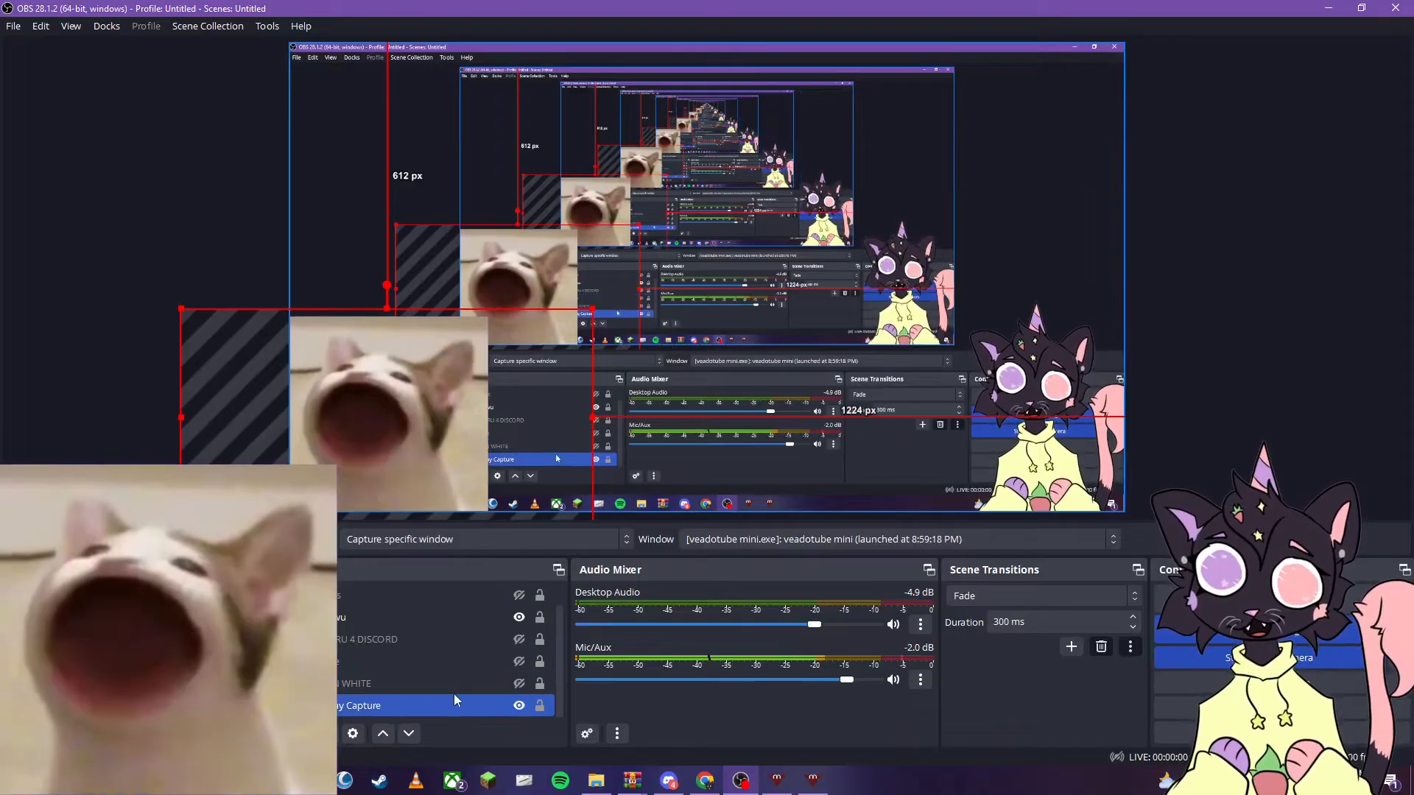
{"action": "left_click", "coordinate": [528, 705]}
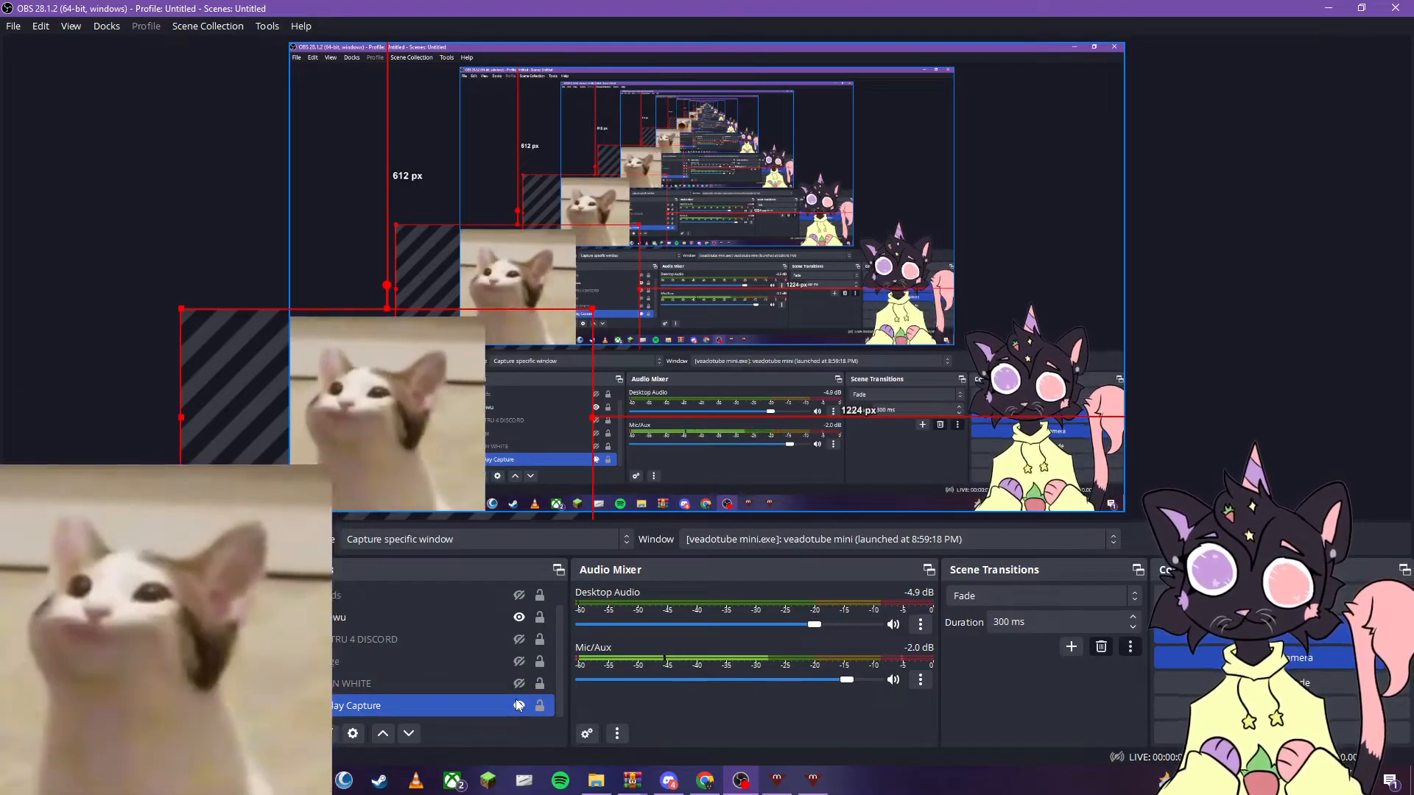
{"action": "scroll", "coordinate": [502, 669], "scroll_direction": "up", "scroll_amount": 1}
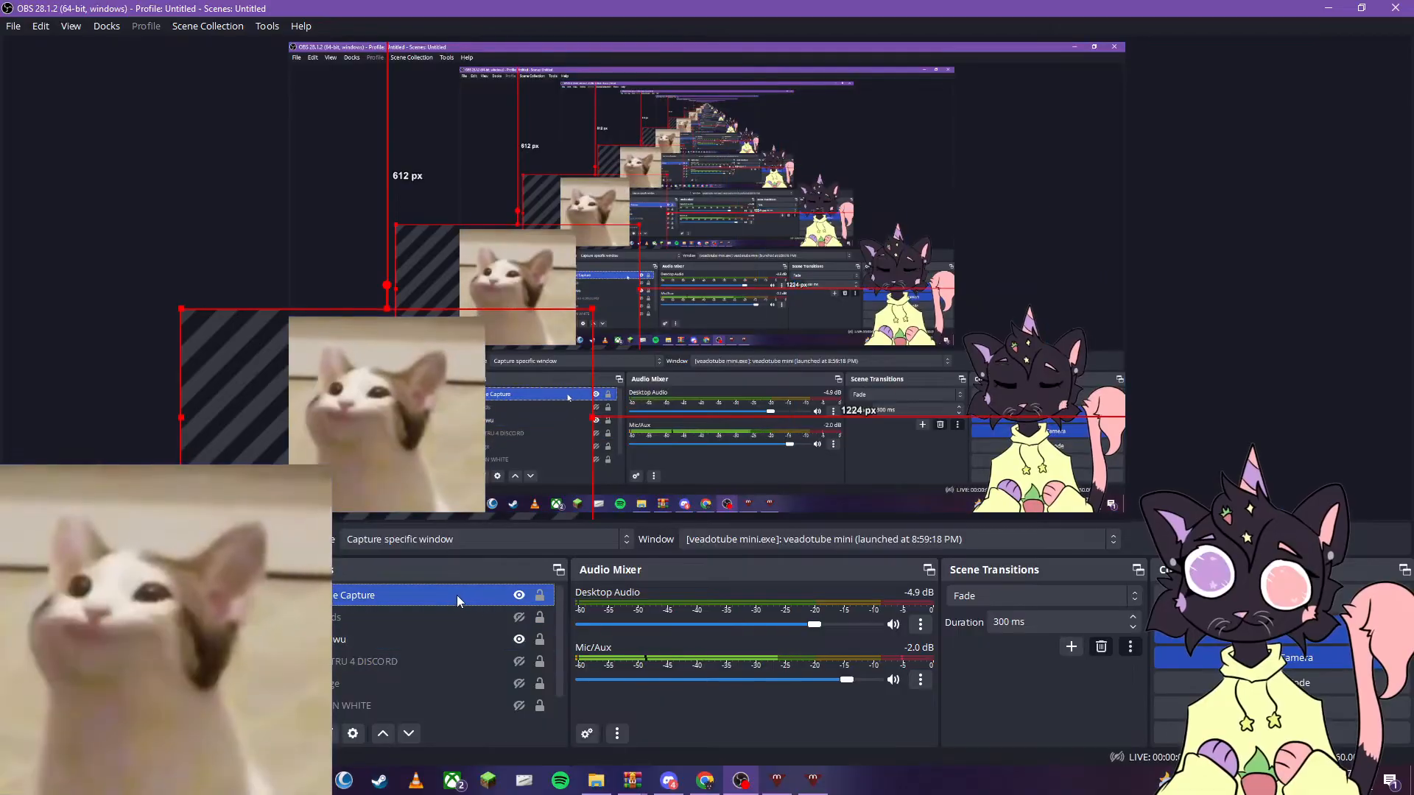
{"action": "left_click_drag", "start_coordinate": [383, 373], "coordinate": [713, 228]}
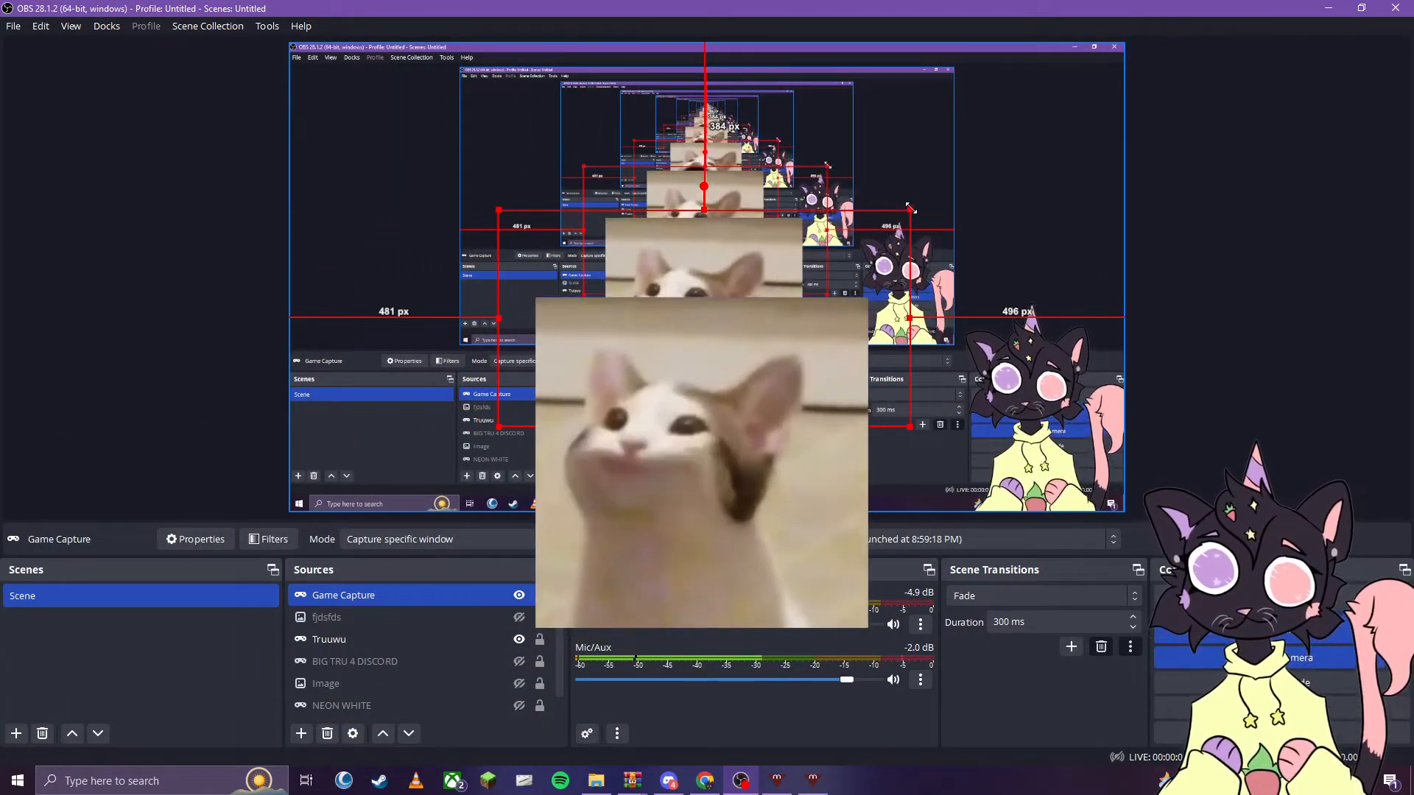
{"action": "left_click_drag", "start_coordinate": [910, 208], "coordinate": [1186, 51]}
{"action": "left_click_drag", "start_coordinate": [751, 287], "coordinate": [690, 298]}
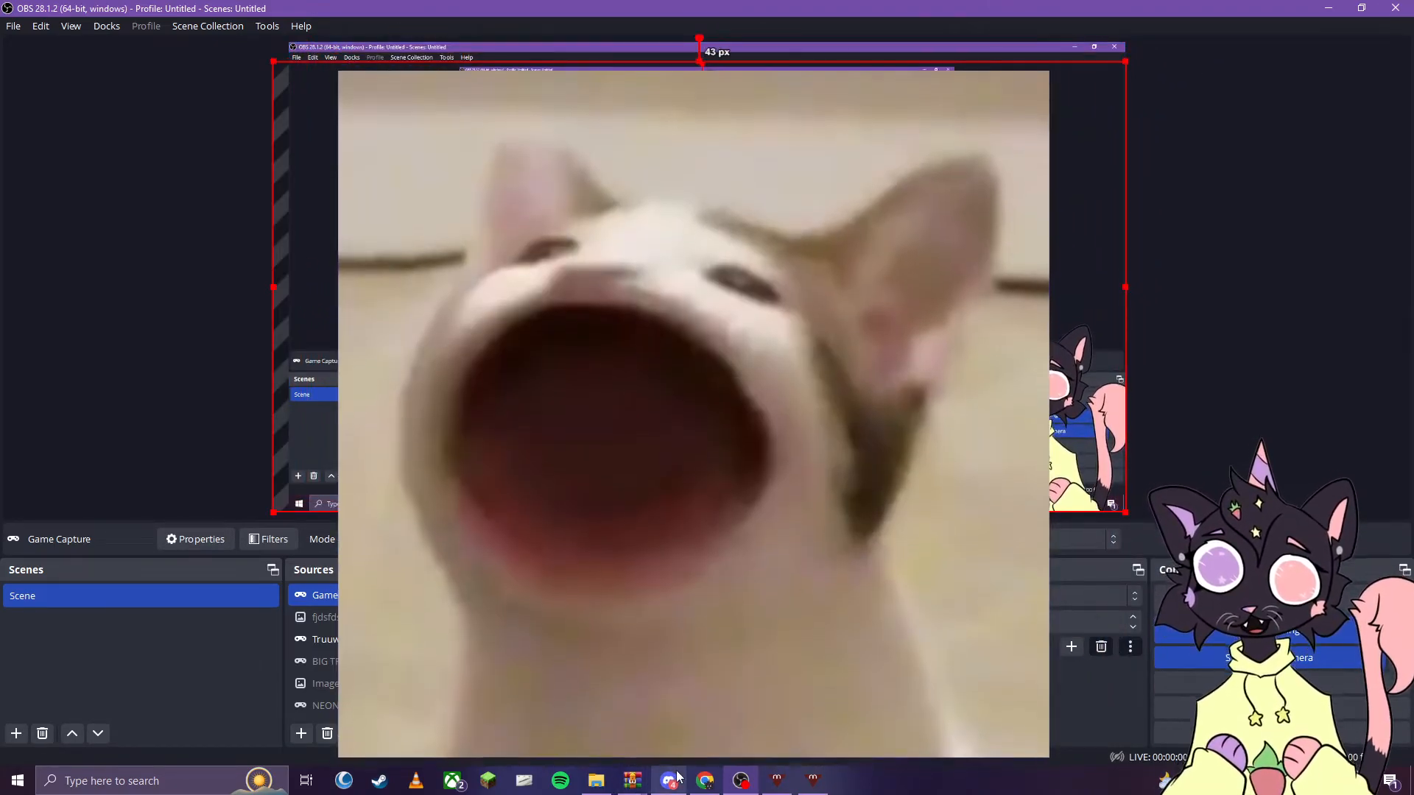
{"action": "left_click", "coordinate": [669, 781]}
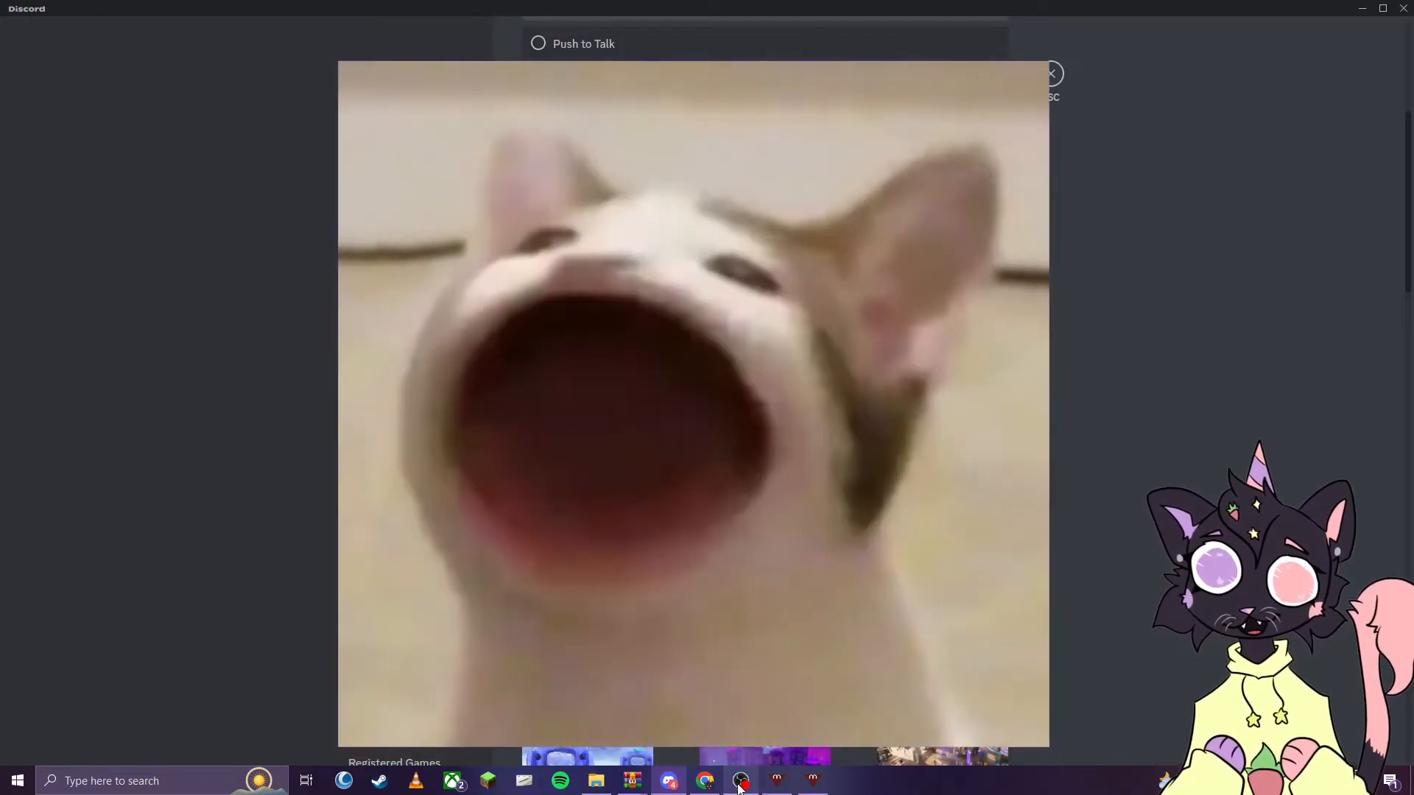
- Switch back to OBS and add a new Image source named hjkdafsdsfjhjdhfvks to the scene
{"action": "left_click", "coordinate": [740, 779]}
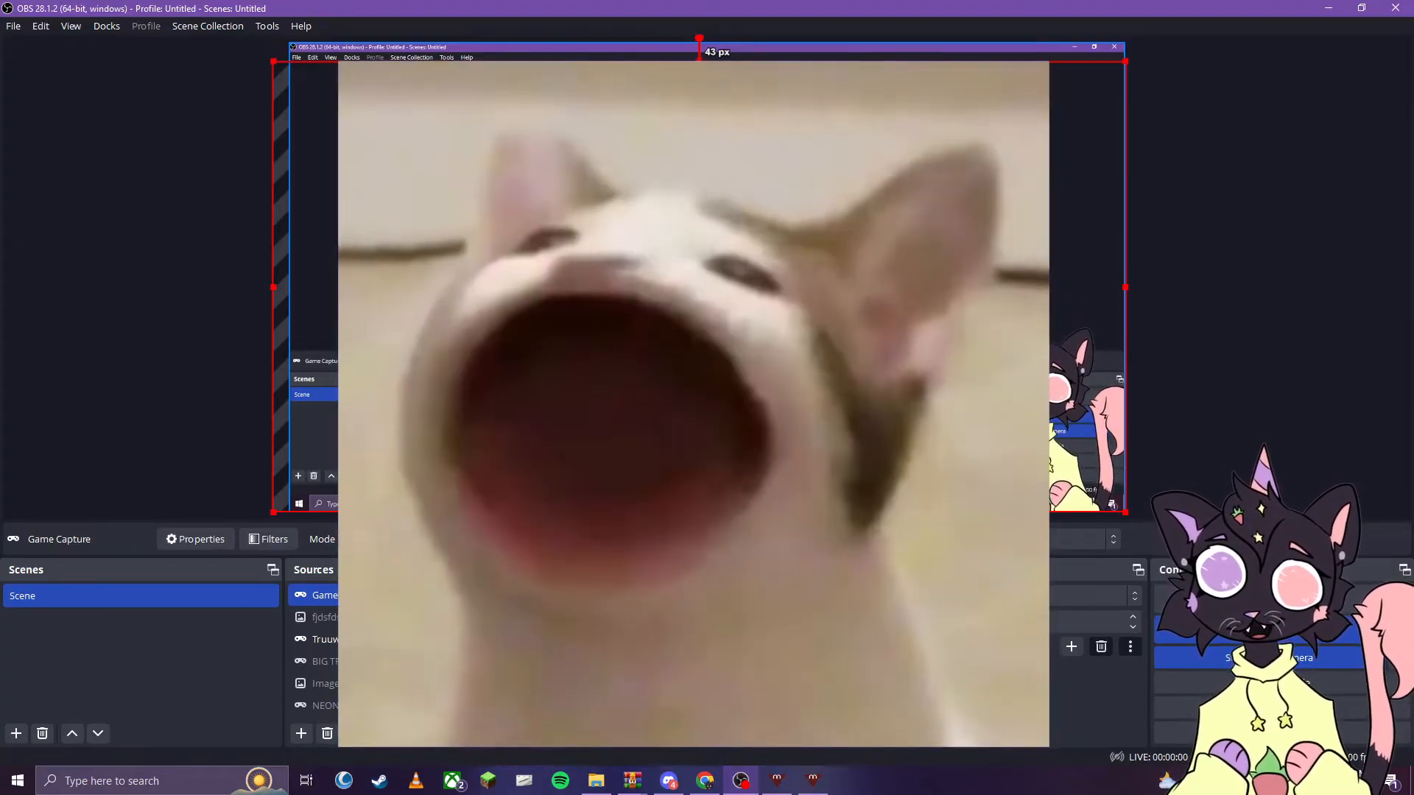
{"action": "scroll", "coordinate": [317, 661], "scroll_direction": "down", "scroll_amount": 1}
{"action": "scroll", "coordinate": [317, 661], "scroll_direction": "up", "scroll_amount": 1}
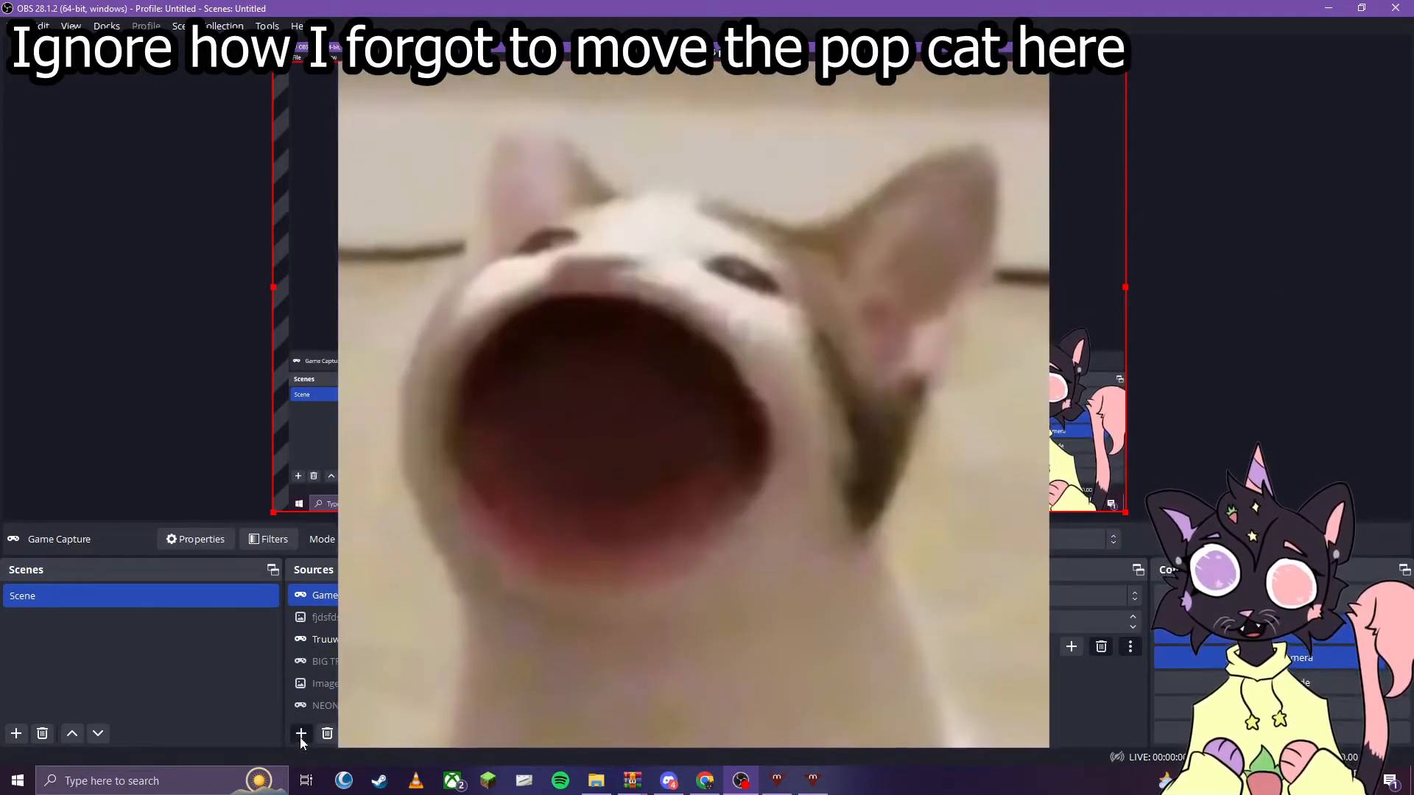
{"action": "left_click", "coordinate": [300, 734]}
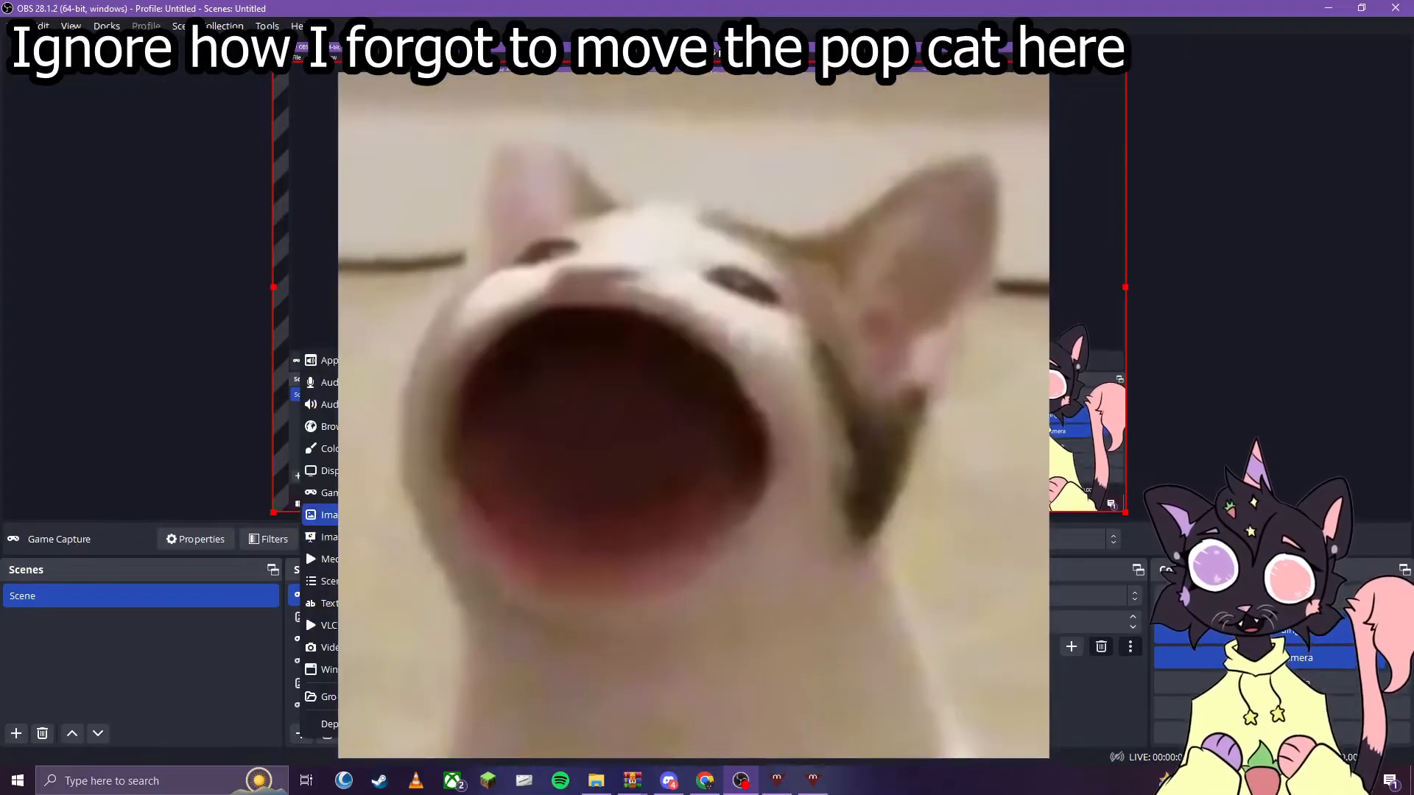
{"action": "left_click", "coordinate": [329, 514]}
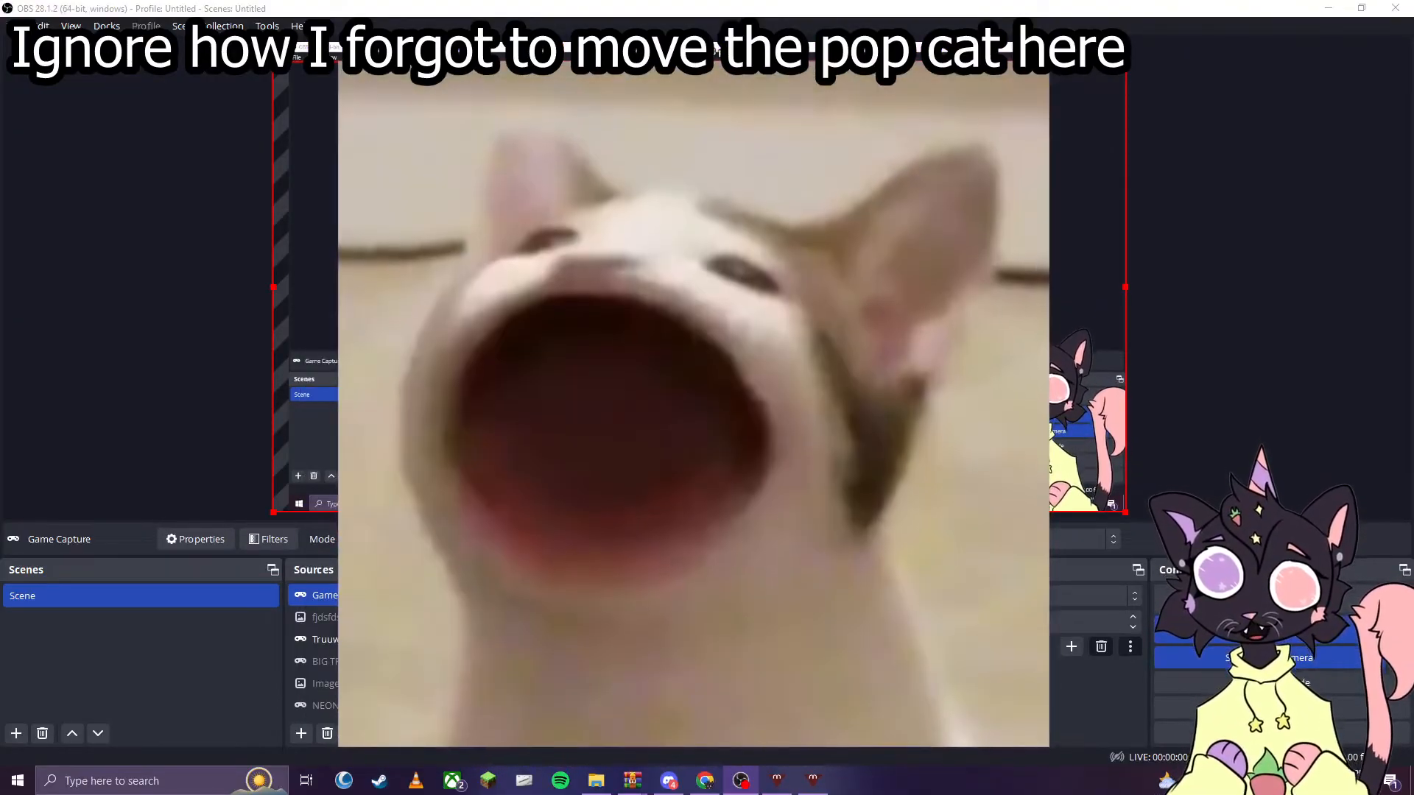
{"action": "key", "text": "Return"}
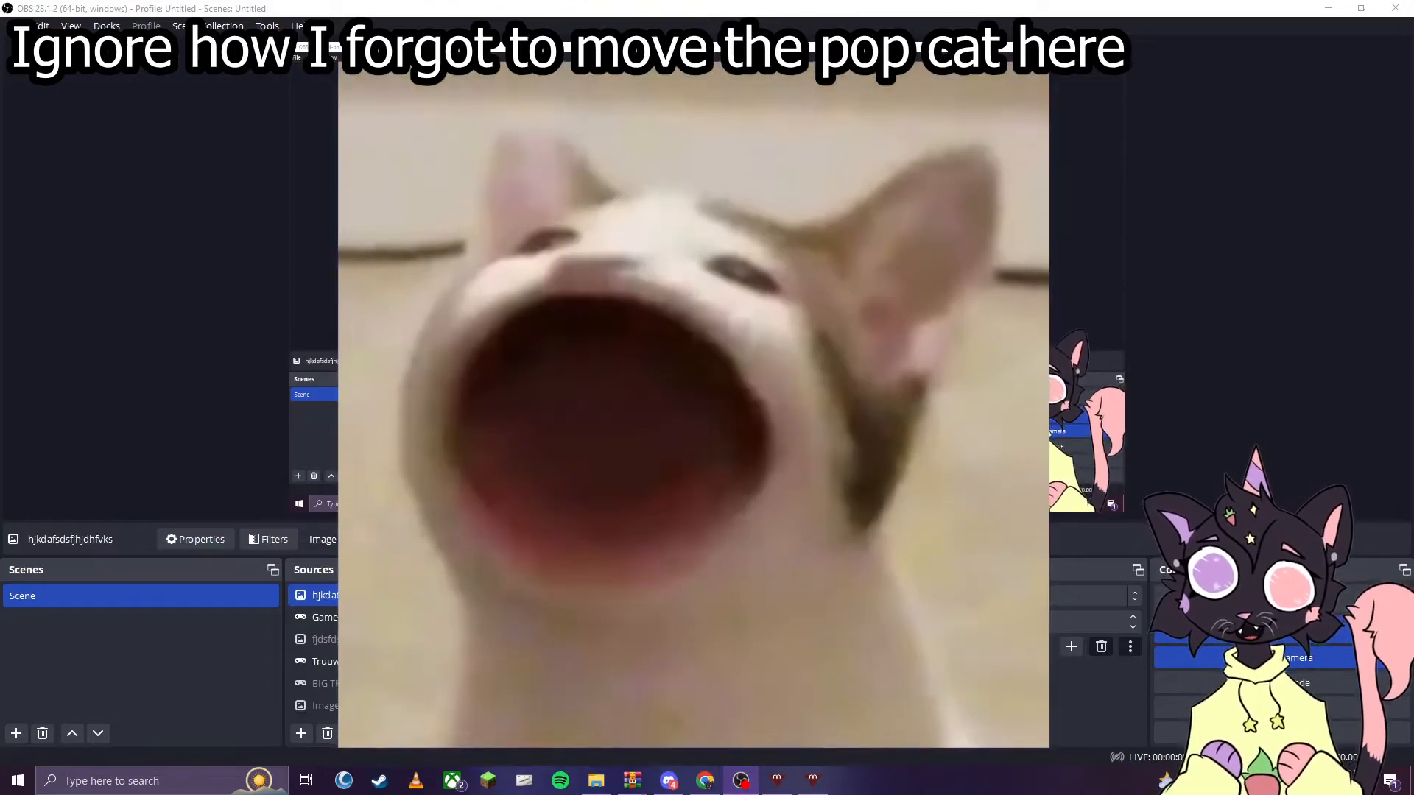